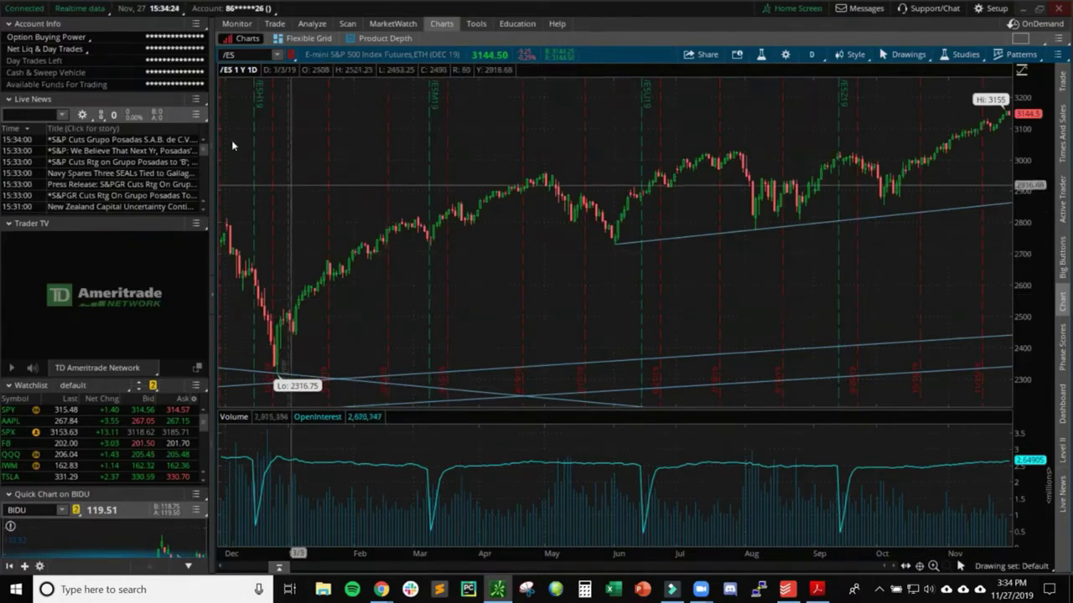
Collapse the gadget sidebar and delete all the trendlines drawn on the /ES daily chart.
mouse_move(64, 14)
mouse_down()
mouse_move(51, 5)
mouse_move(110, 9)
mouse_move(92, 22)
mouse_move(44, 14)
mouse_up()
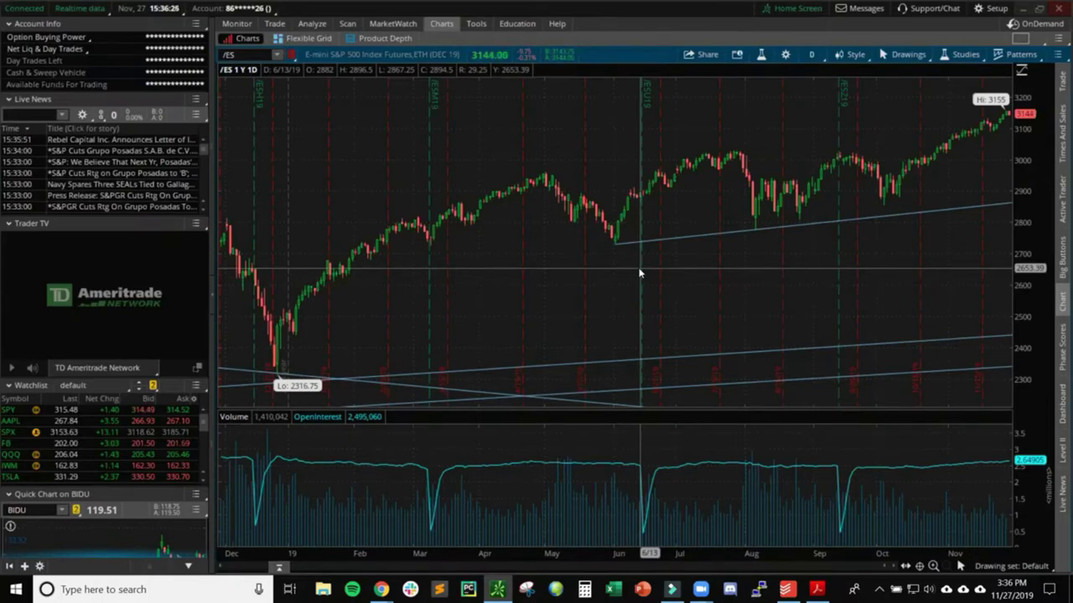
click(214, 295)
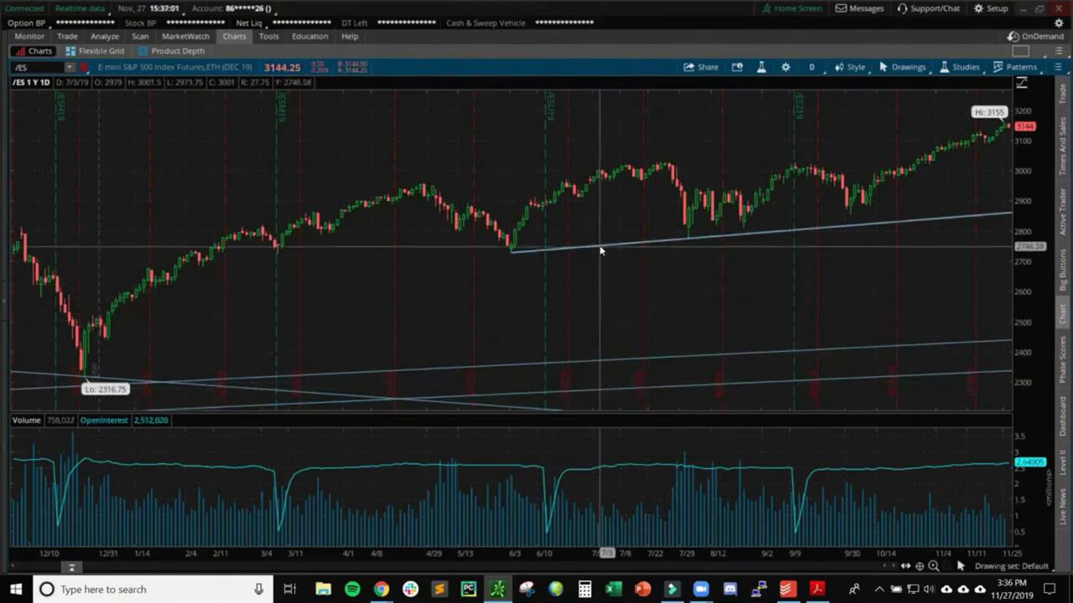
key(Delete)
key(Delete)
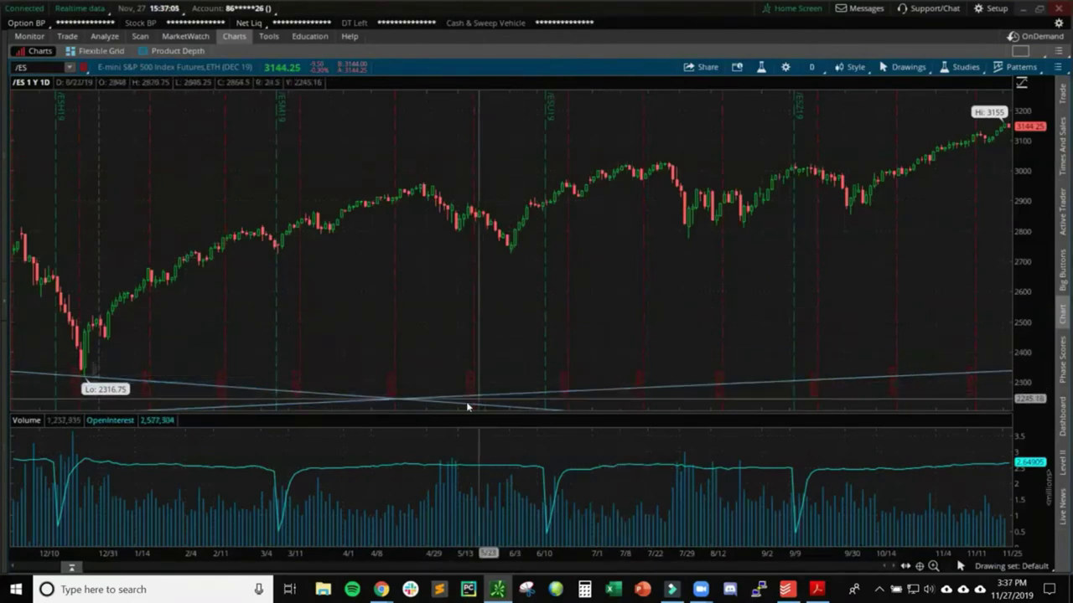
key(Delete)
key(Delete)
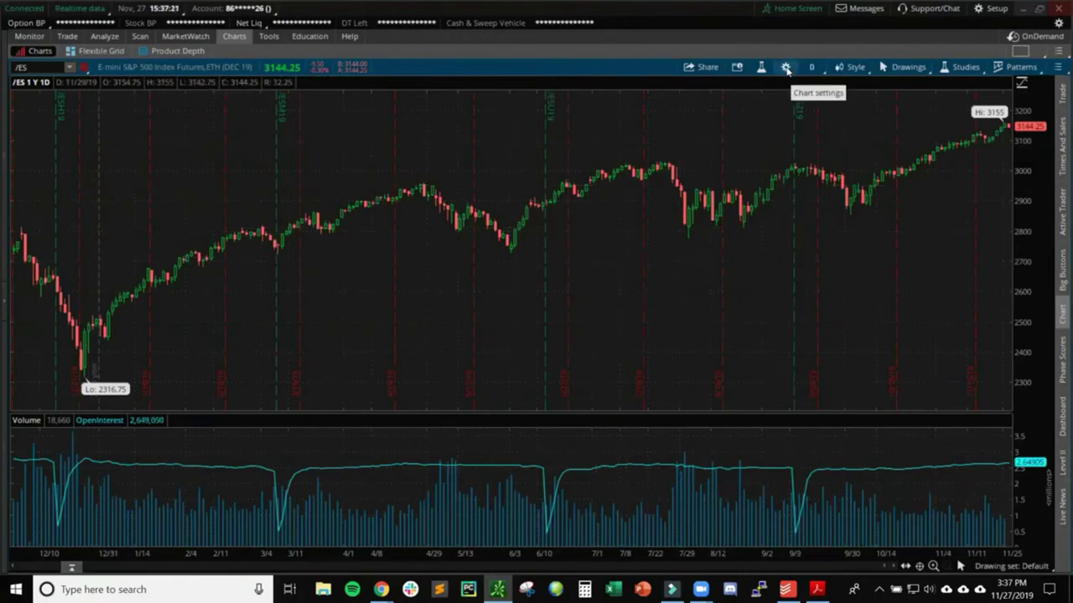
Set chart drawings to snap to OHLC in the general chart settings and apply the change.
click(786, 68)
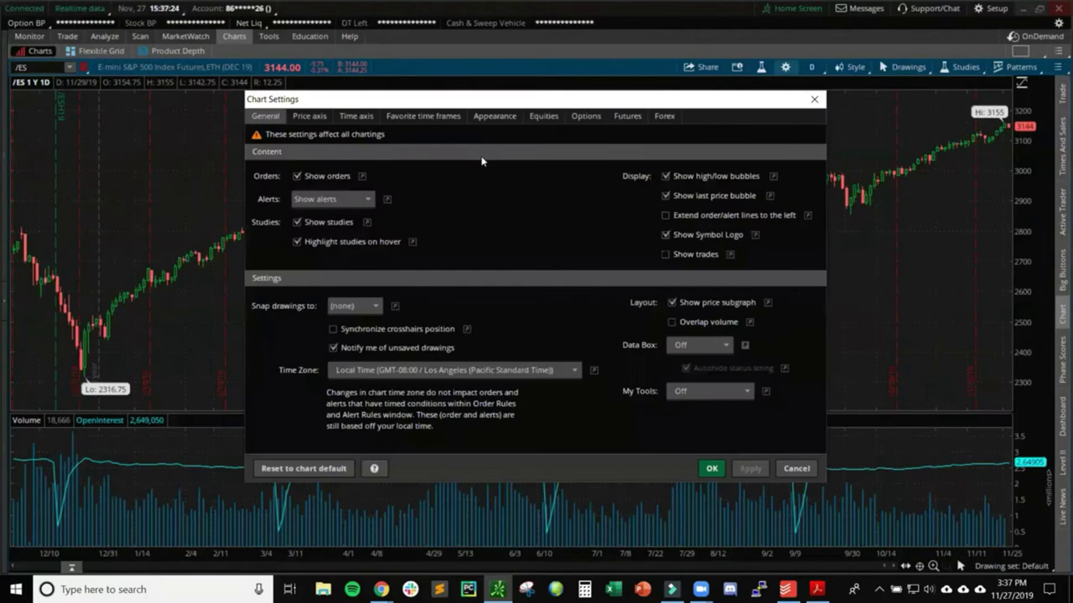
click(350, 306)
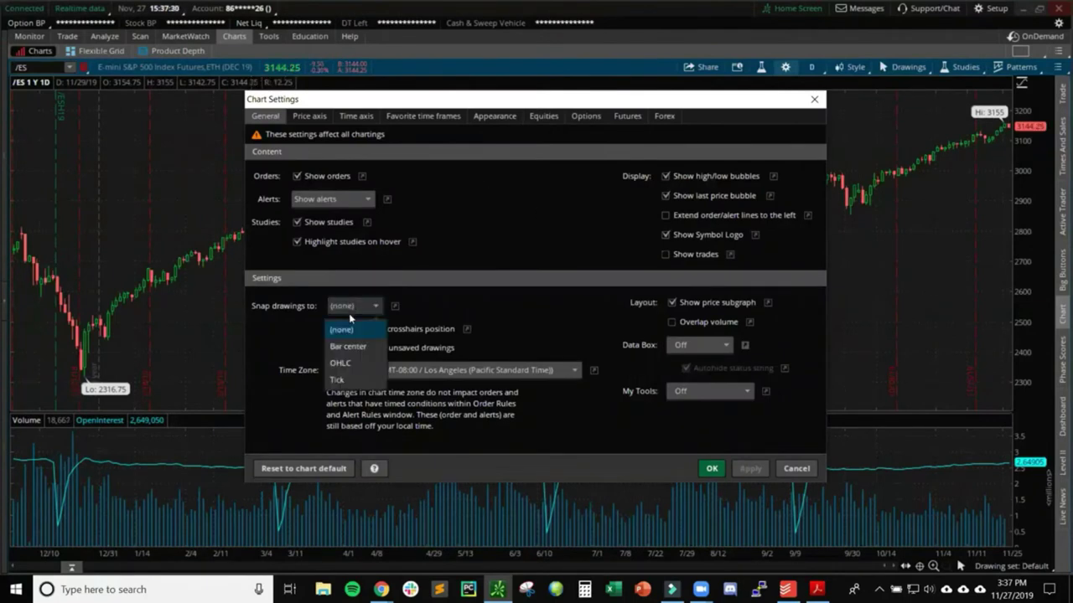
click(344, 363)
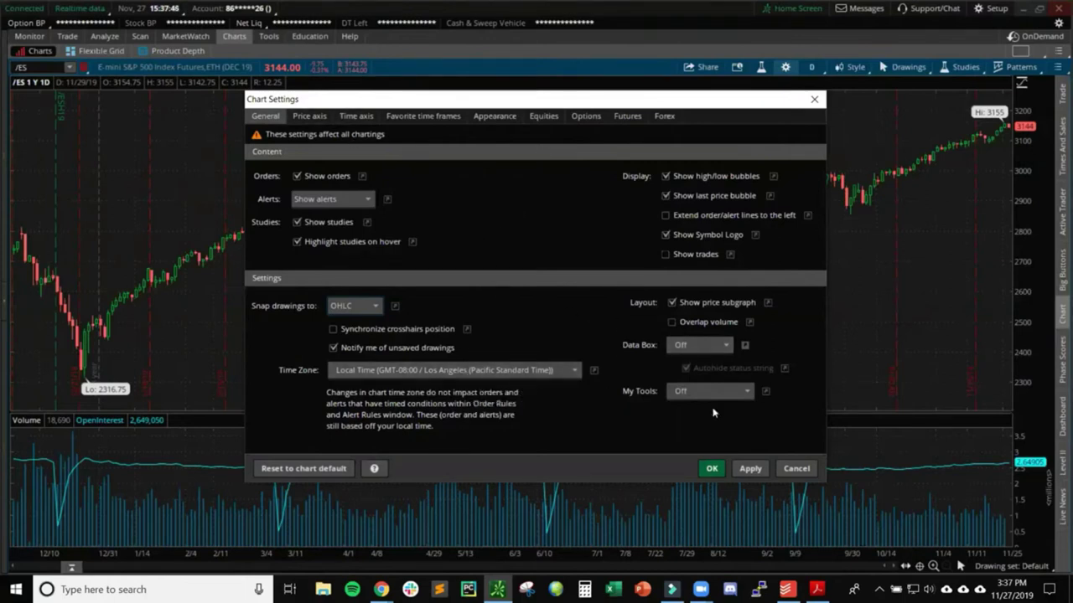
click(760, 467)
Set the price axis expansion area to 5% up and 5% down, and apply it.
click(310, 116)
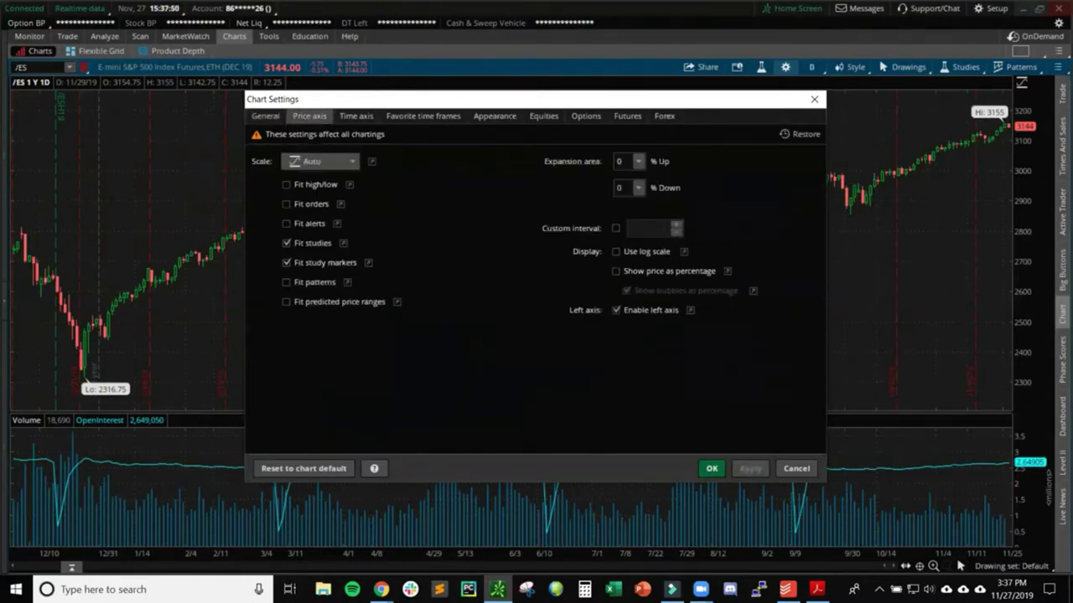
text(5)
key(Tab)
click(749, 469)
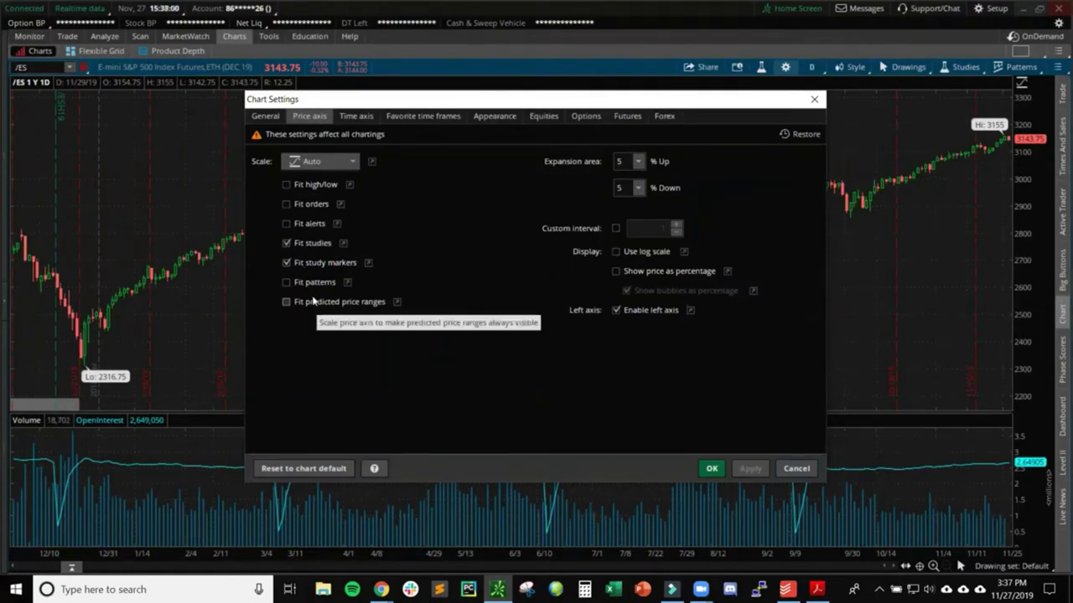
Set the time axis expansion area to 10 bars to the right and apply it.
click(346, 115)
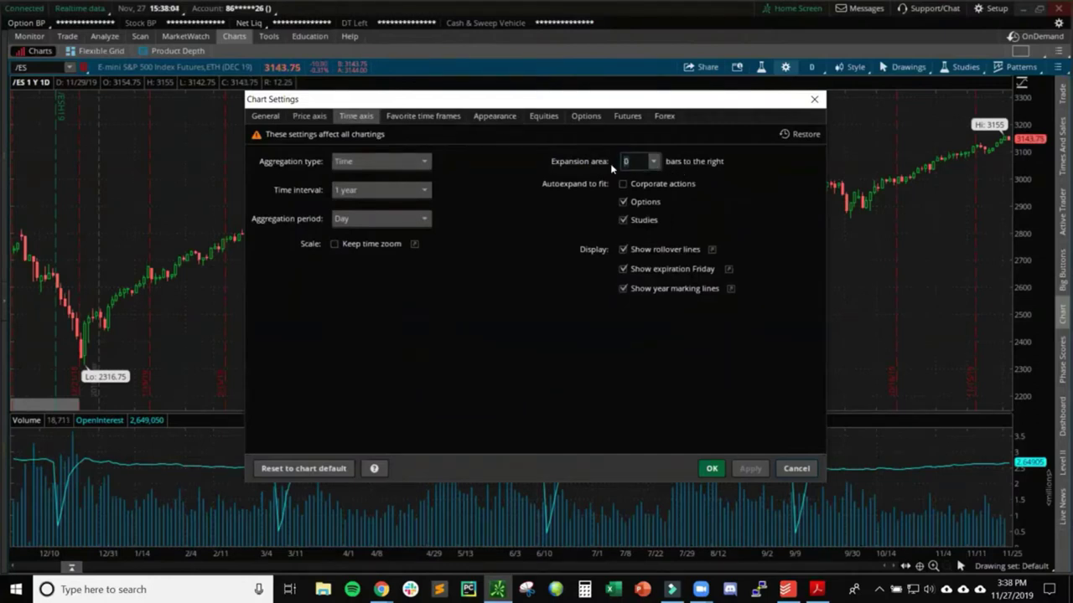
text(1)
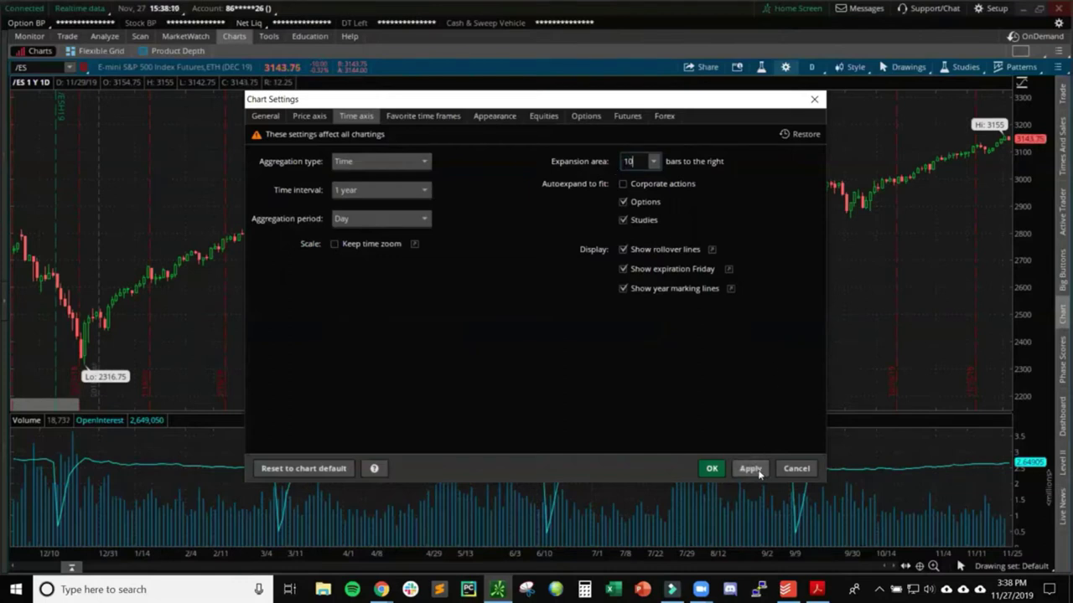
click(756, 469)
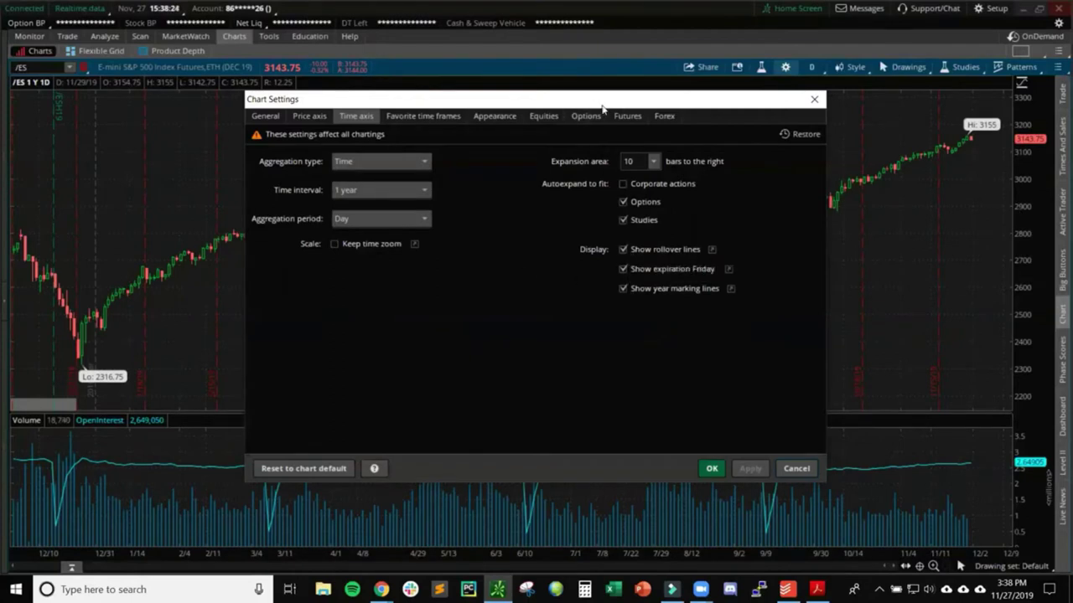
Move the chart settings dialog clear of the chart's upper part and turn off the expiration Friday lines.
drag(602, 100, 637, 233)
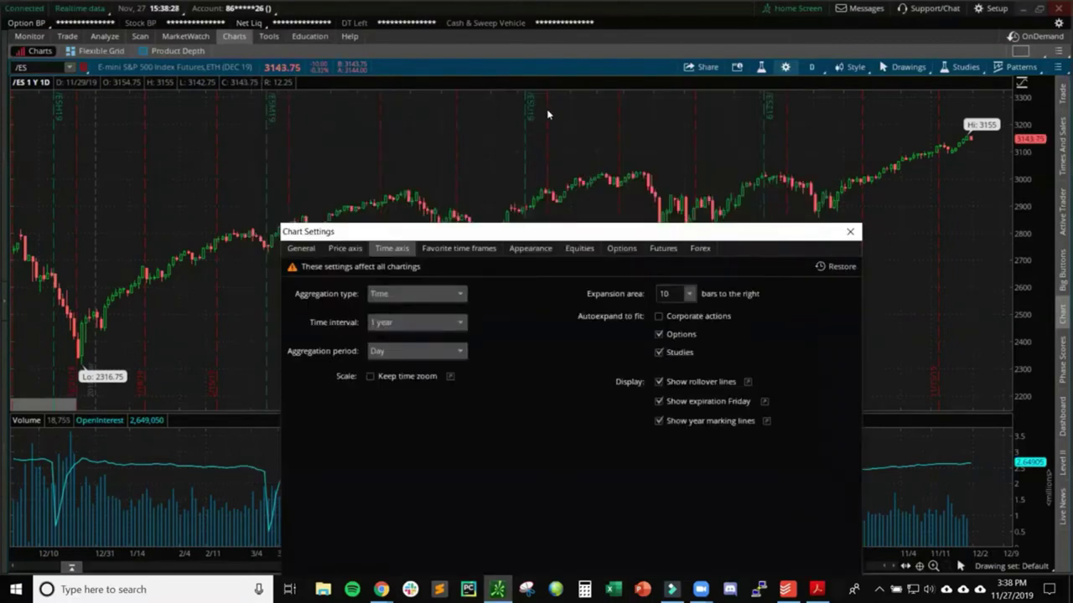
drag(644, 232, 657, 152)
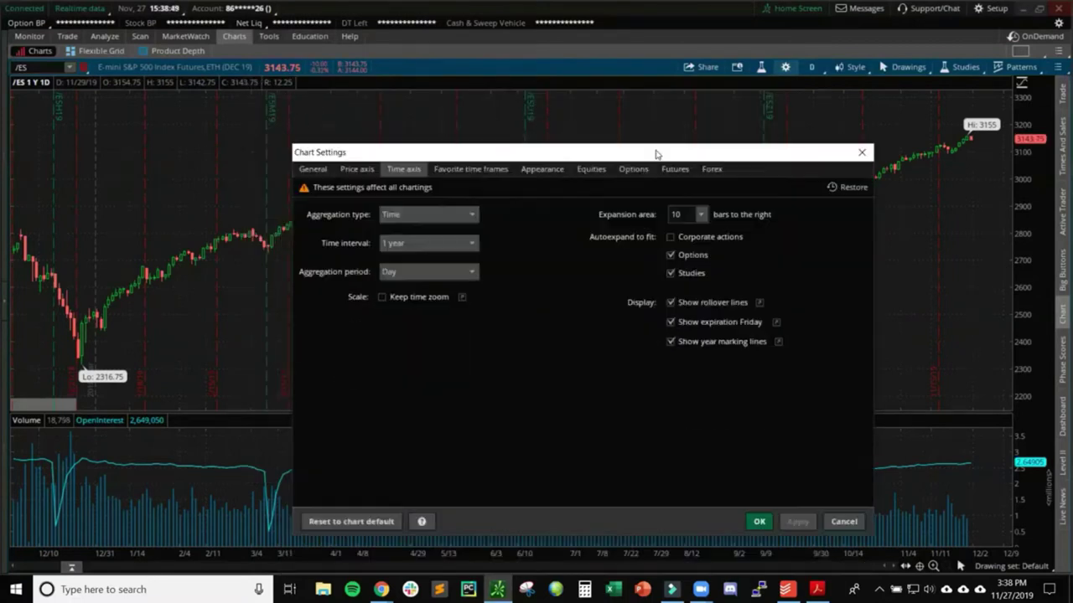
click(670, 324)
click(801, 521)
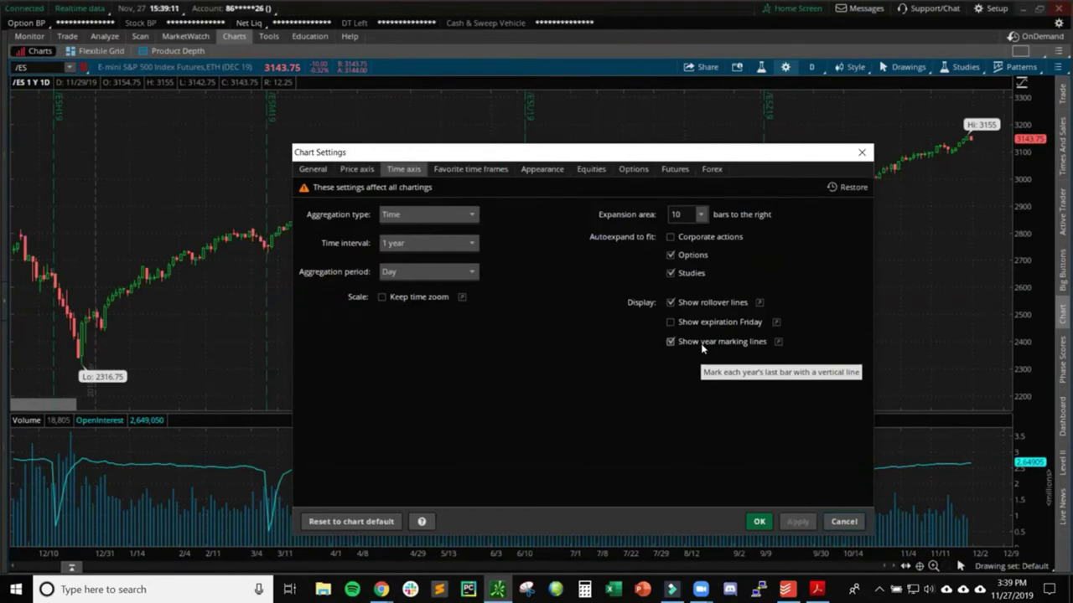
Change the favorite time frame 1 D : 1m to a tick aggregation with a period of 512 over 1 day.
click(460, 170)
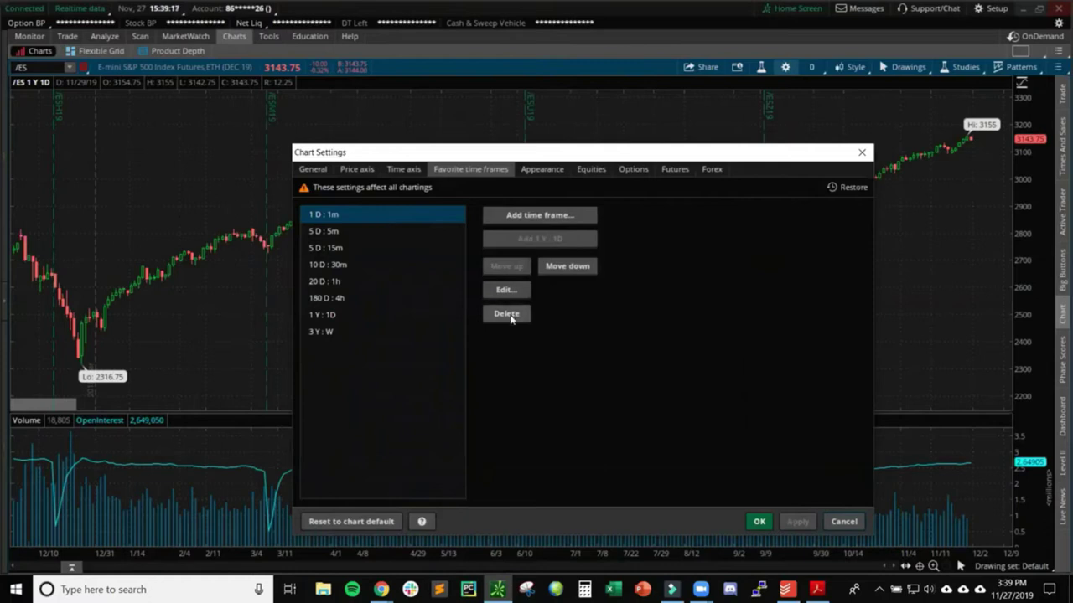
click(513, 290)
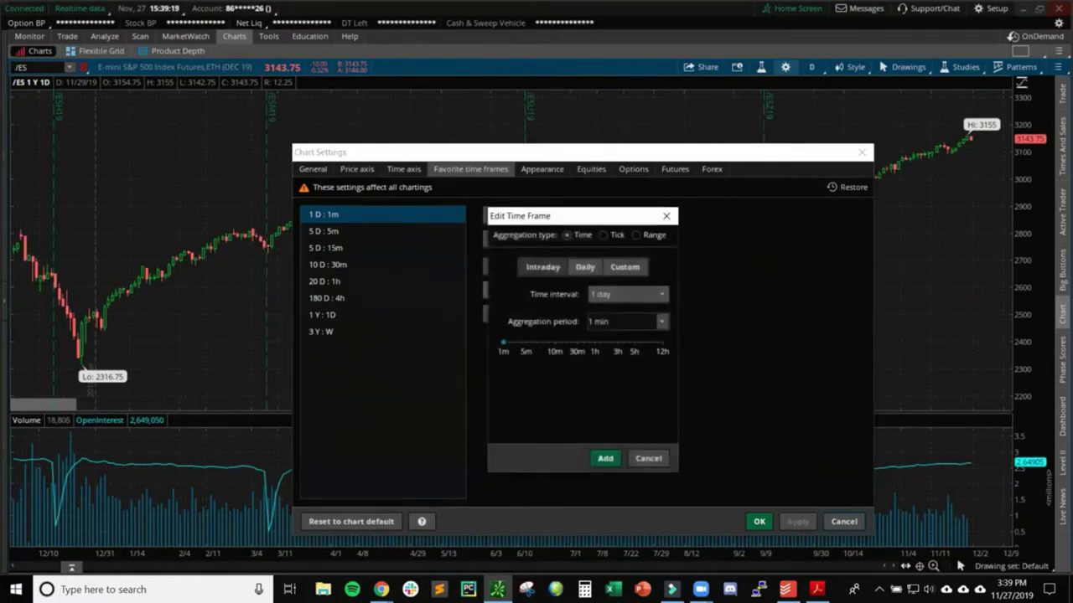
click(603, 235)
click(603, 294)
text(512)
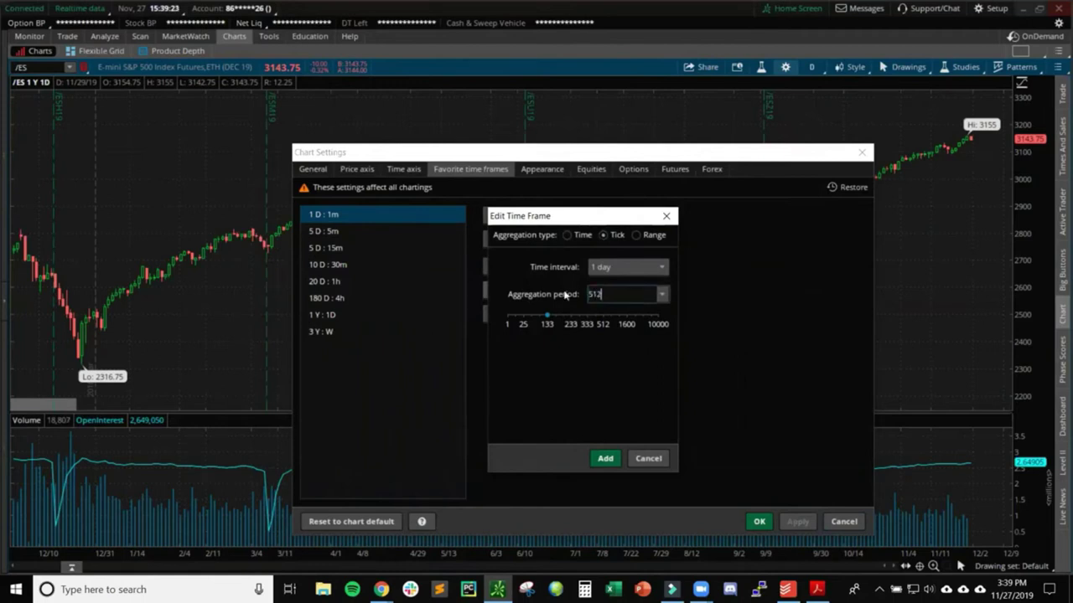
click(604, 459)
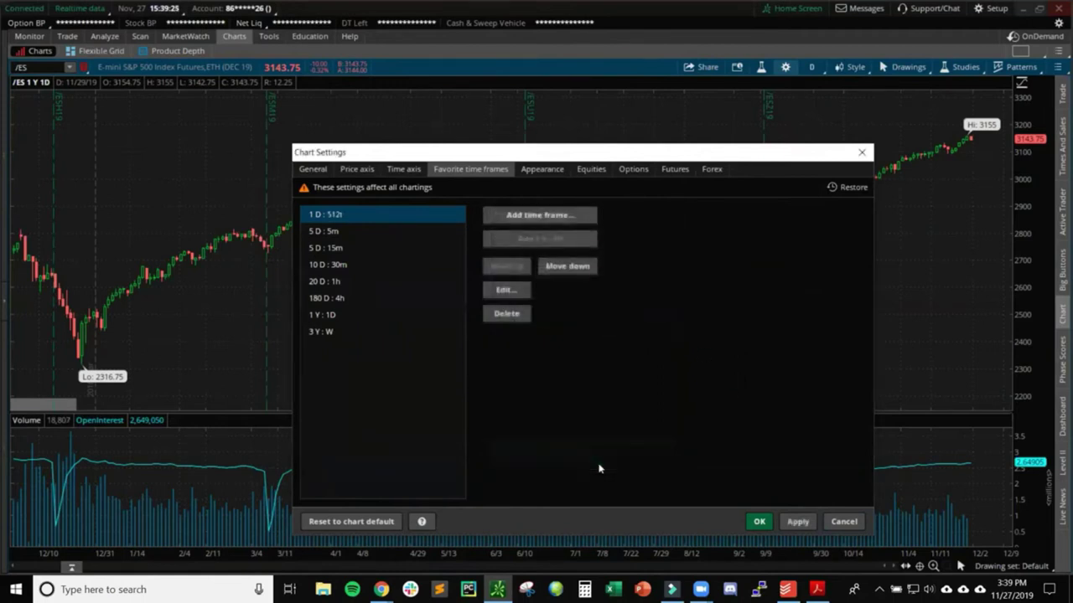
Set the time interval of the 5-minute favorite time frame to 1 day.
click(325, 232)
click(505, 289)
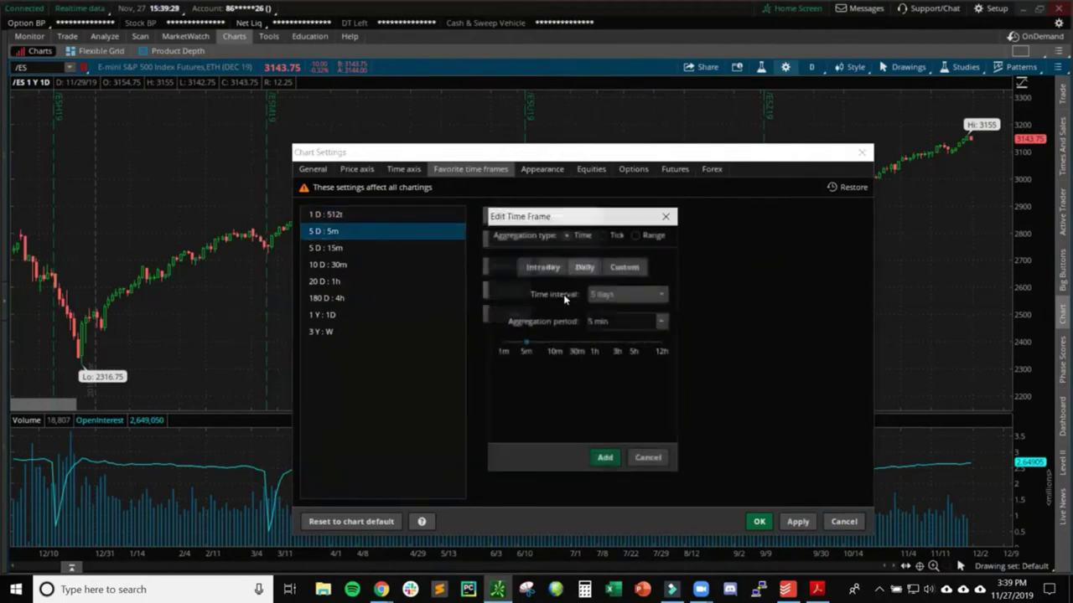
click(627, 294)
scroll(626, 333, up, 3)
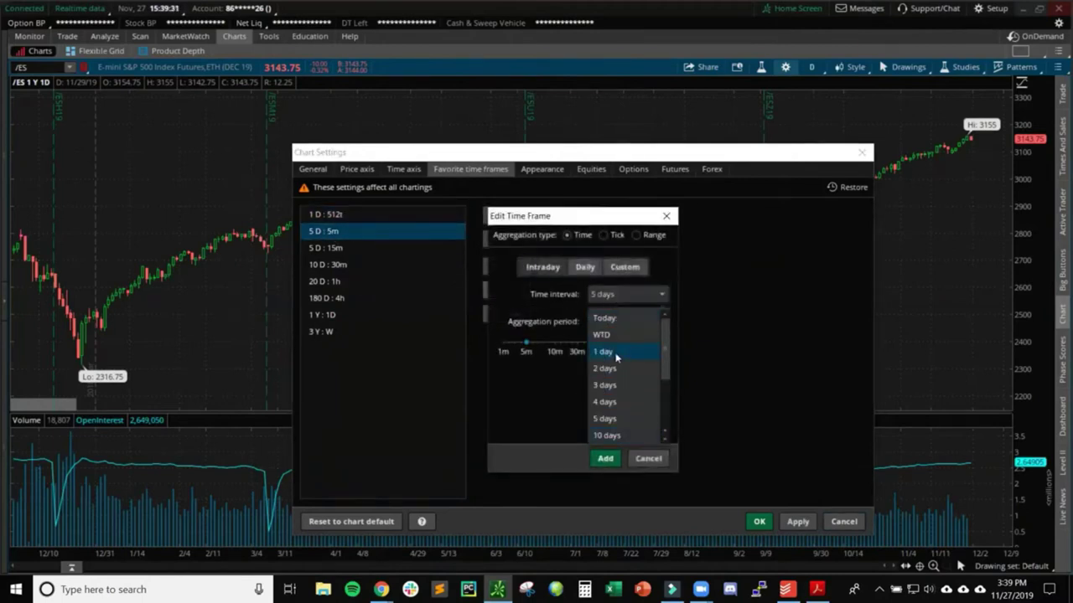
click(612, 352)
click(605, 458)
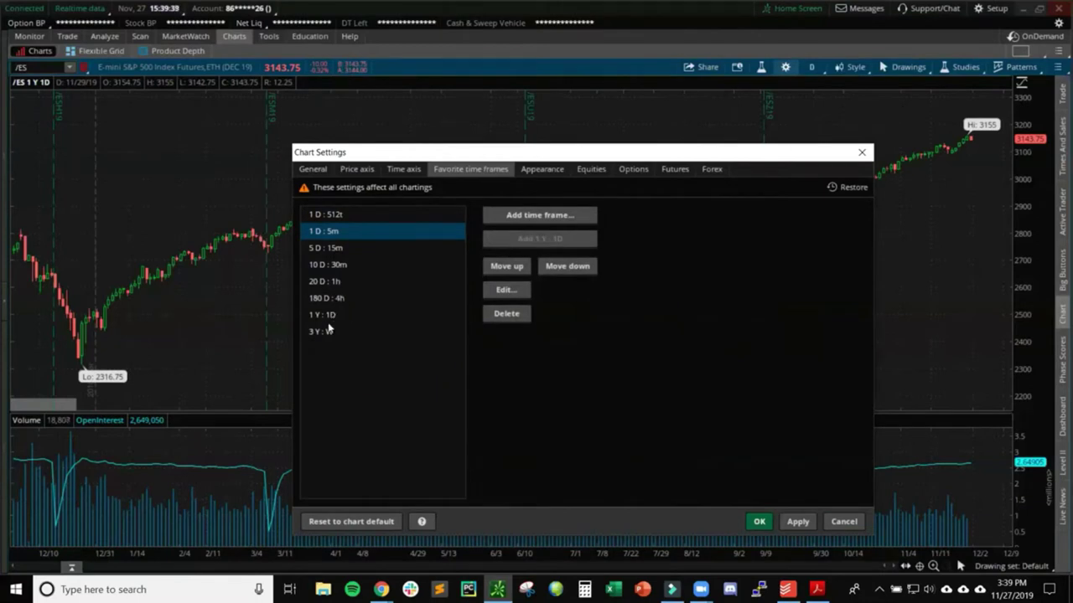
Enable the green fill for up candles and turn off the chart grid, applying both appearance changes.
click(539, 170)
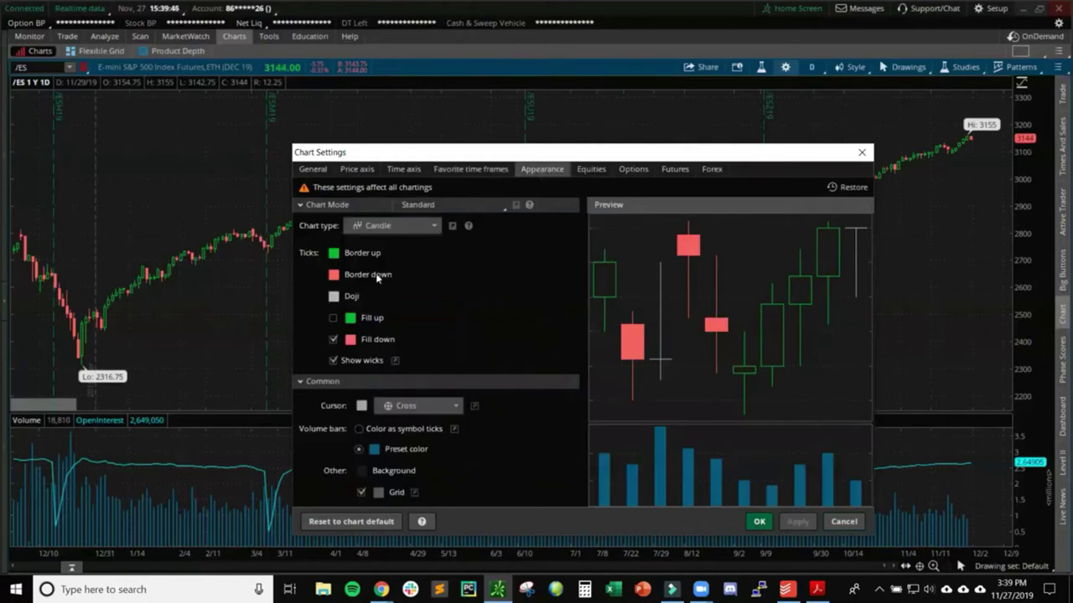
click(332, 318)
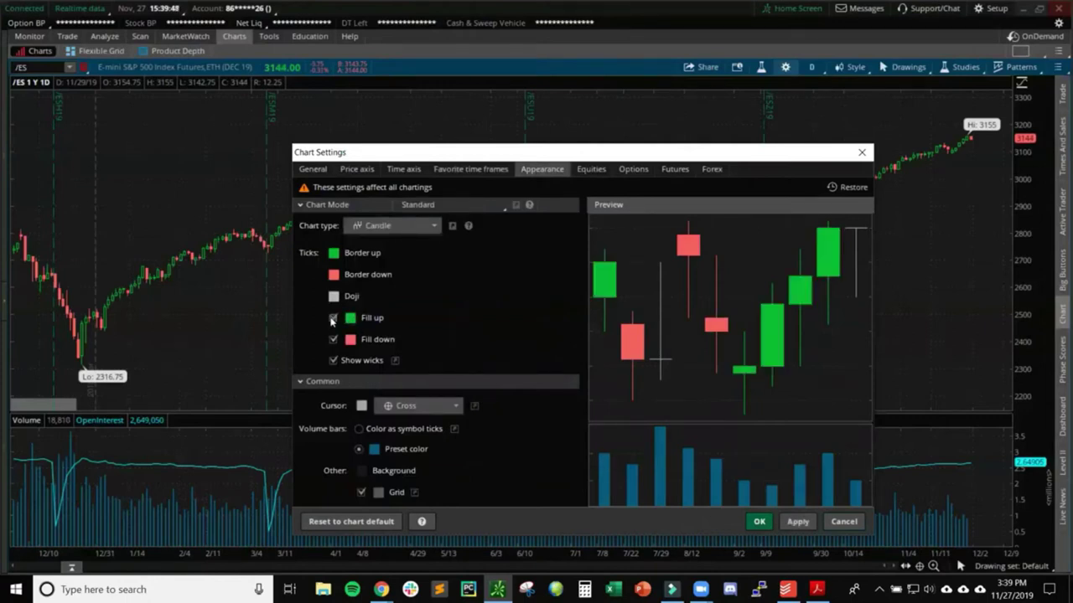
click(797, 521)
click(362, 493)
click(798, 522)
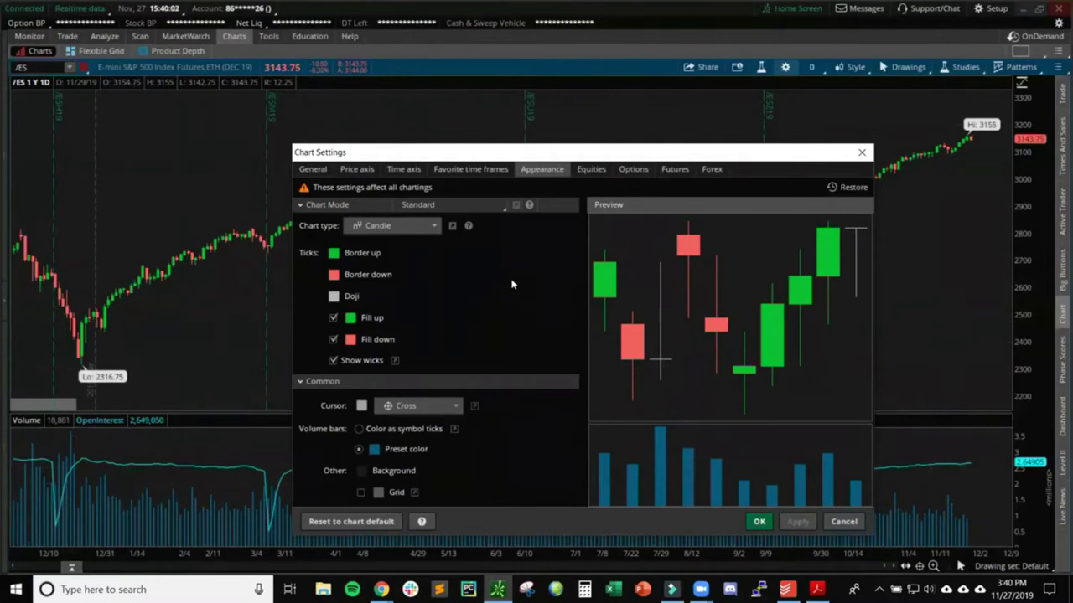
Darken the preset blue color of the volume bars using the RGB color settings, and apply it.
click(374, 450)
click(372, 537)
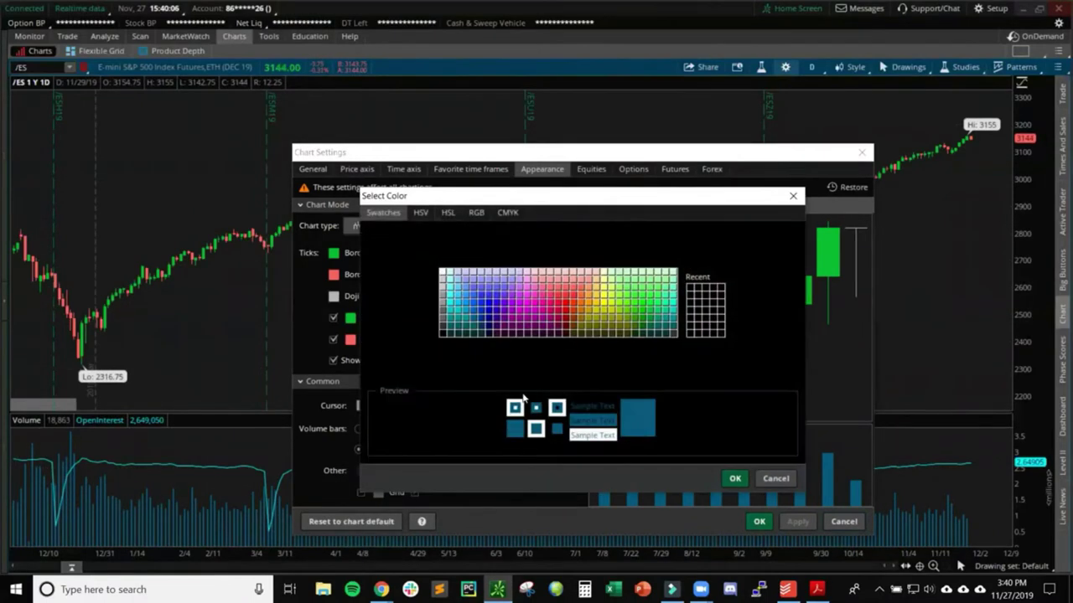
click(476, 212)
drag(730, 307, 667, 309)
click(735, 479)
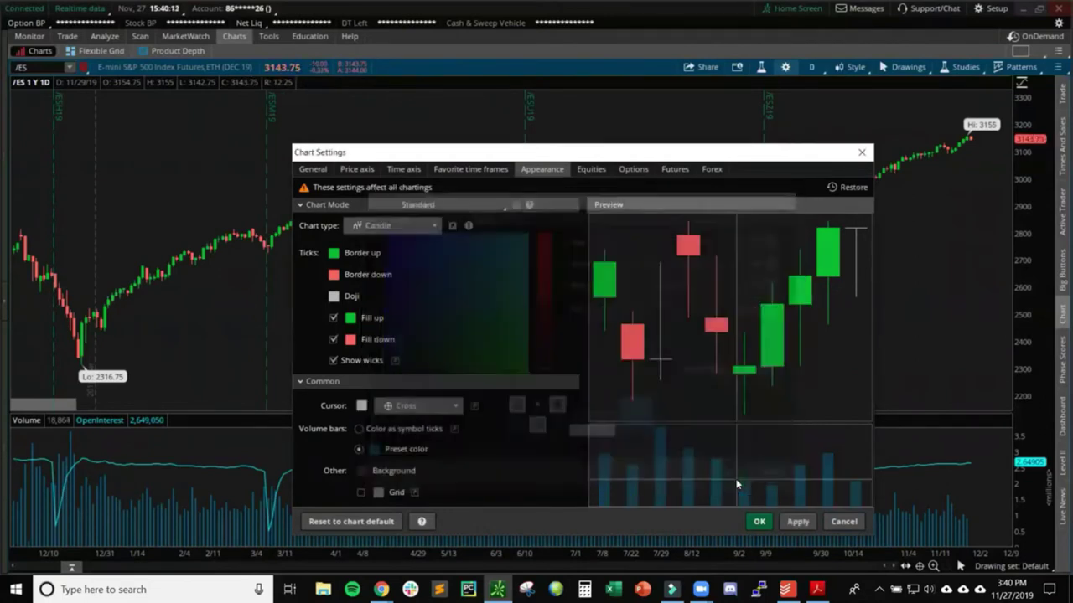
click(795, 522)
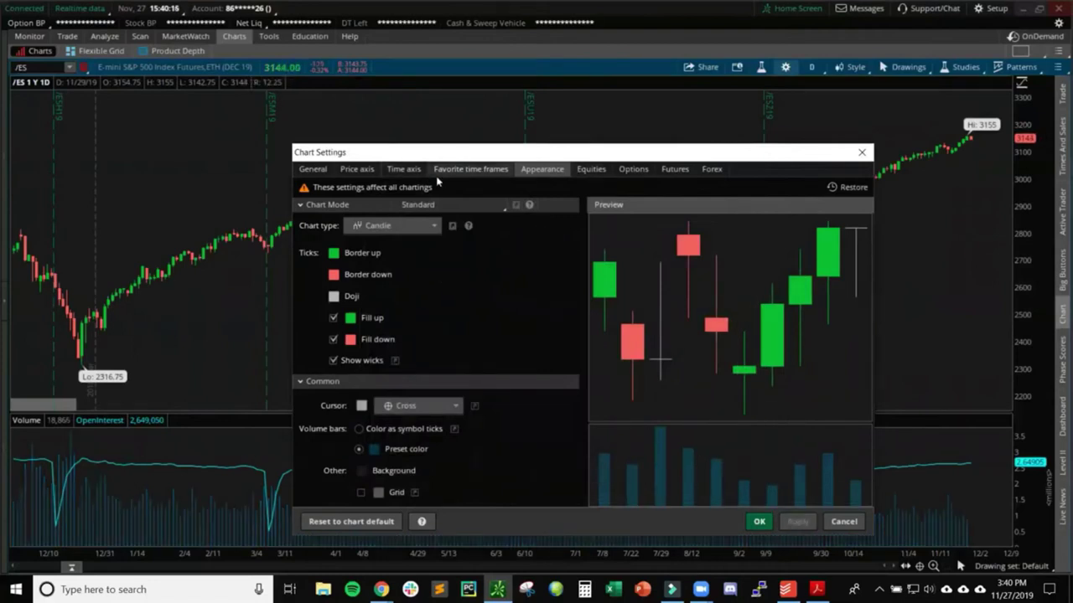
Enable Overlap volume in the general layout settings and apply it.
click(314, 169)
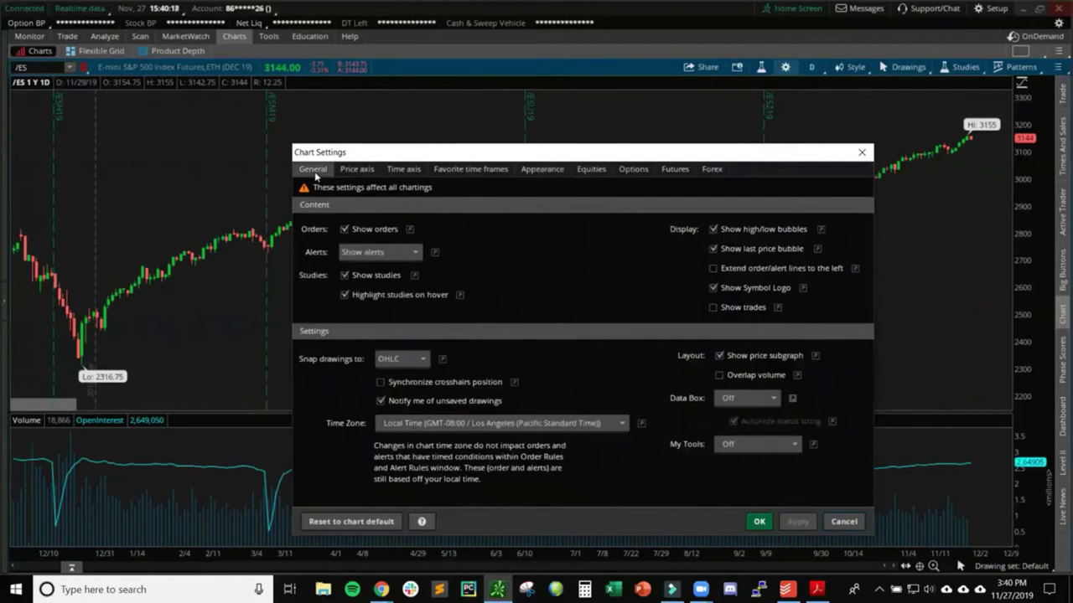
click(719, 375)
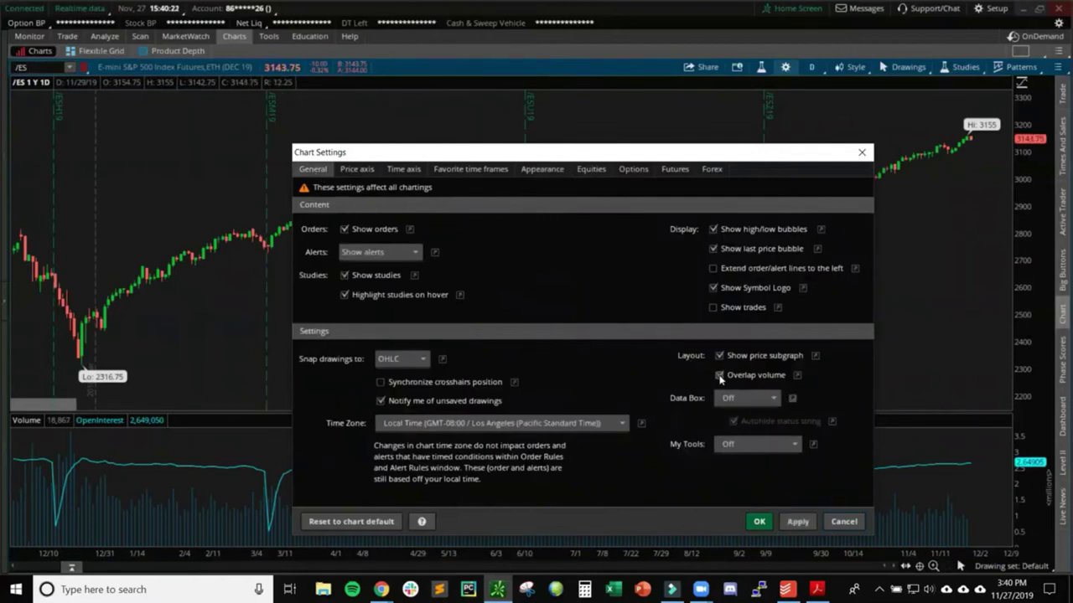
click(796, 522)
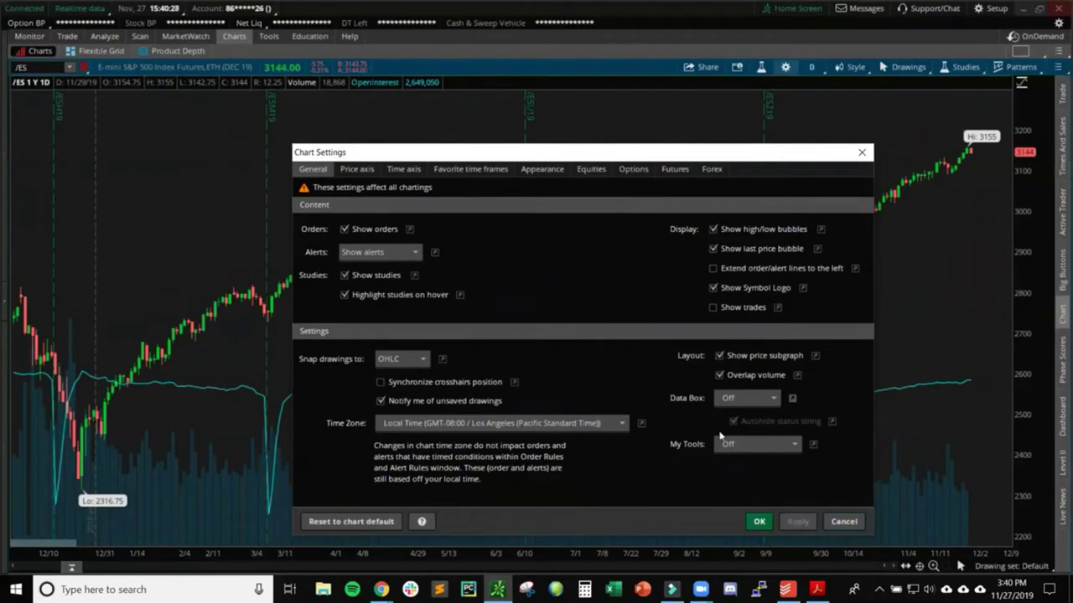
Turn off Show open interest for futures charts, apply it and close the chart settings.
click(542, 170)
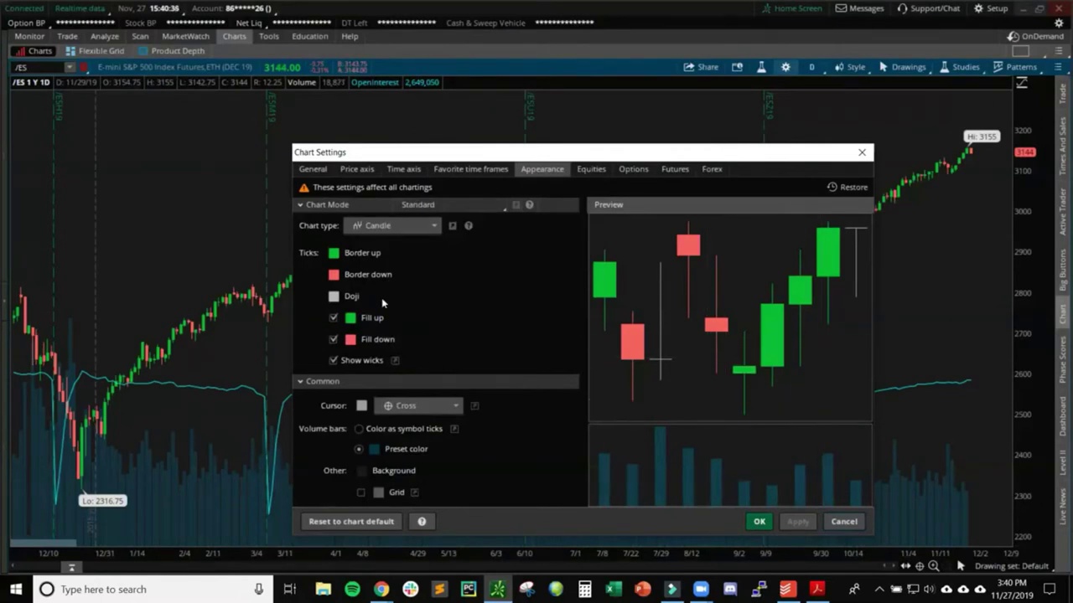
click(591, 169)
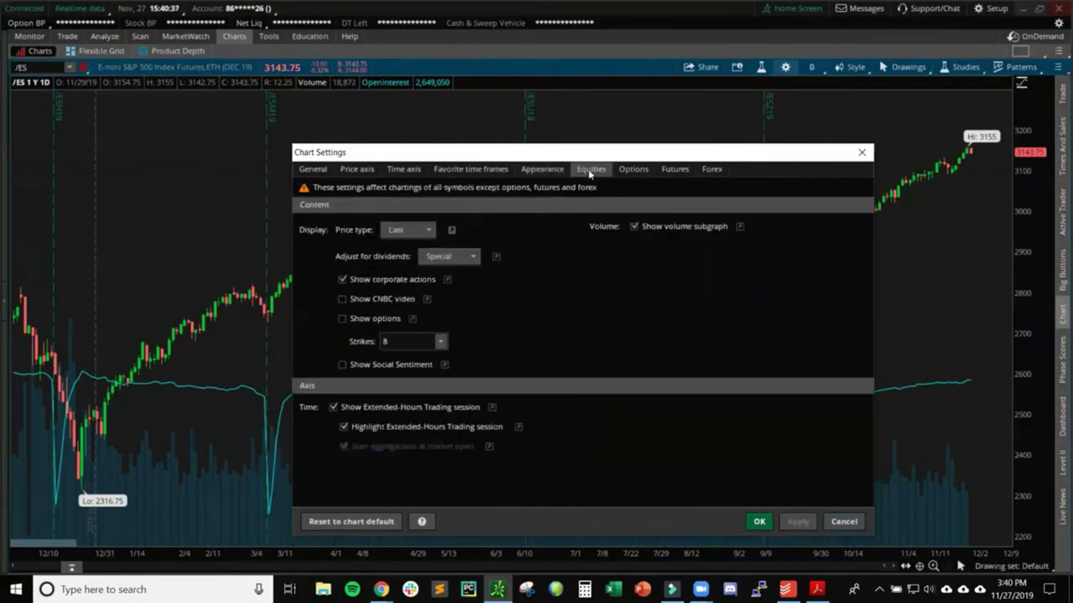
click(674, 169)
click(341, 300)
click(787, 517)
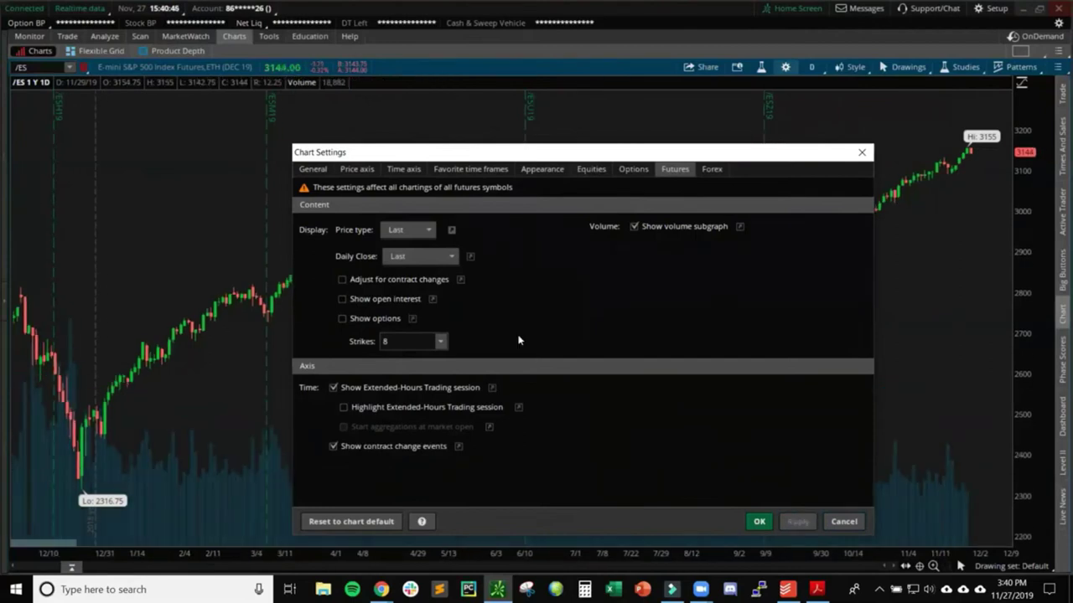
click(759, 522)
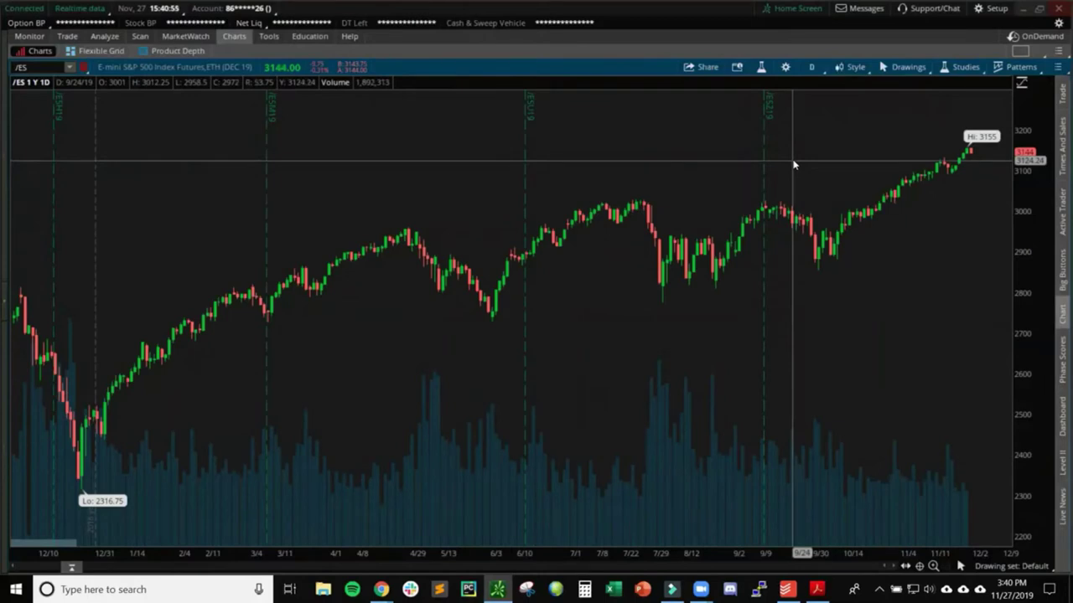
Save the current chart style as "PLT Base Style" without including patterns and study set.
click(843, 72)
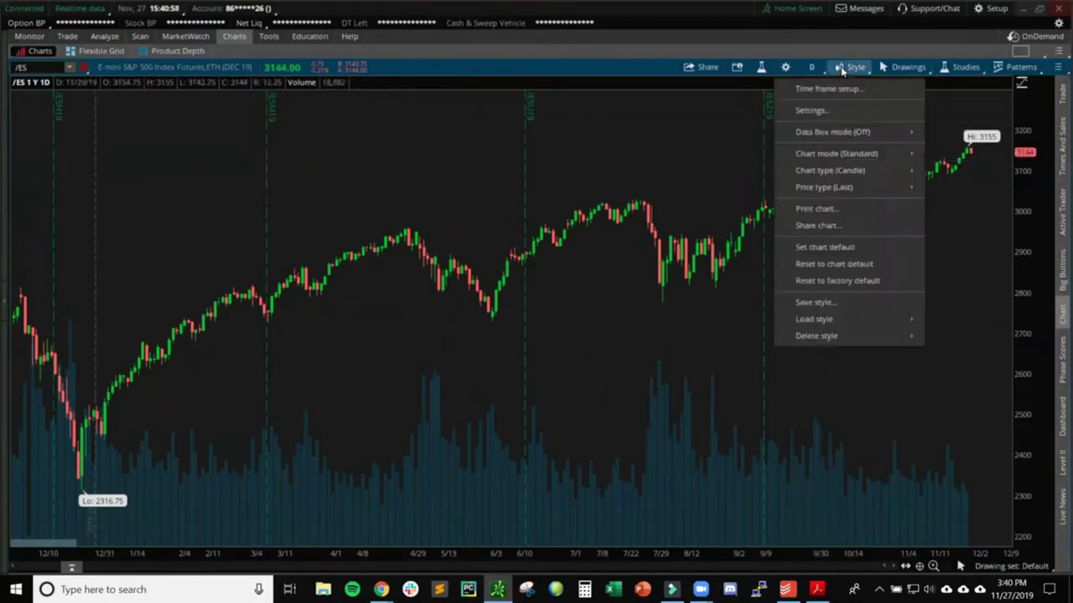
click(817, 302)
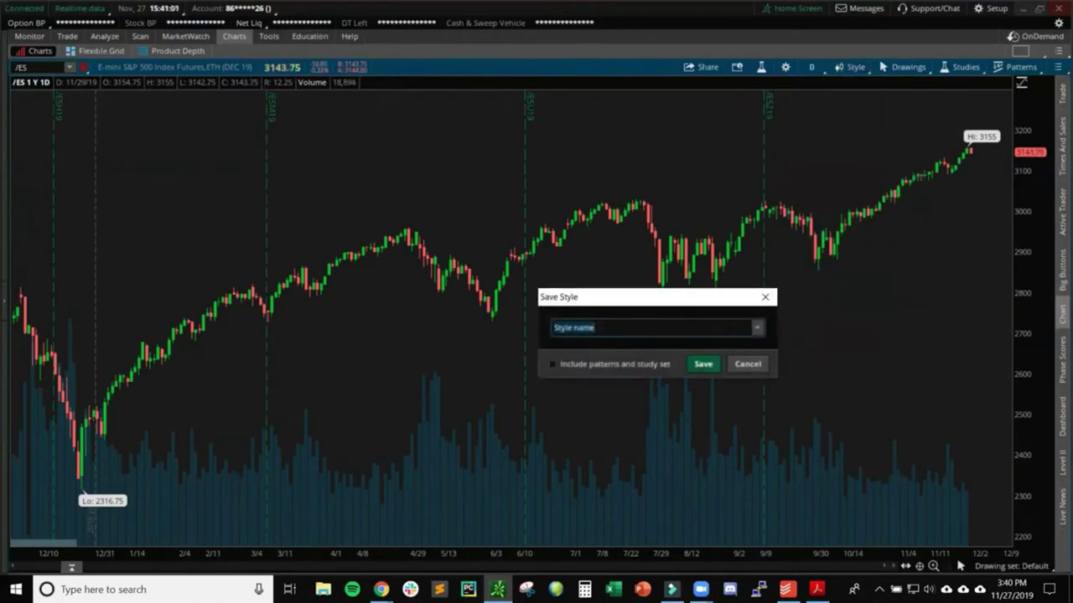
text(PLT)
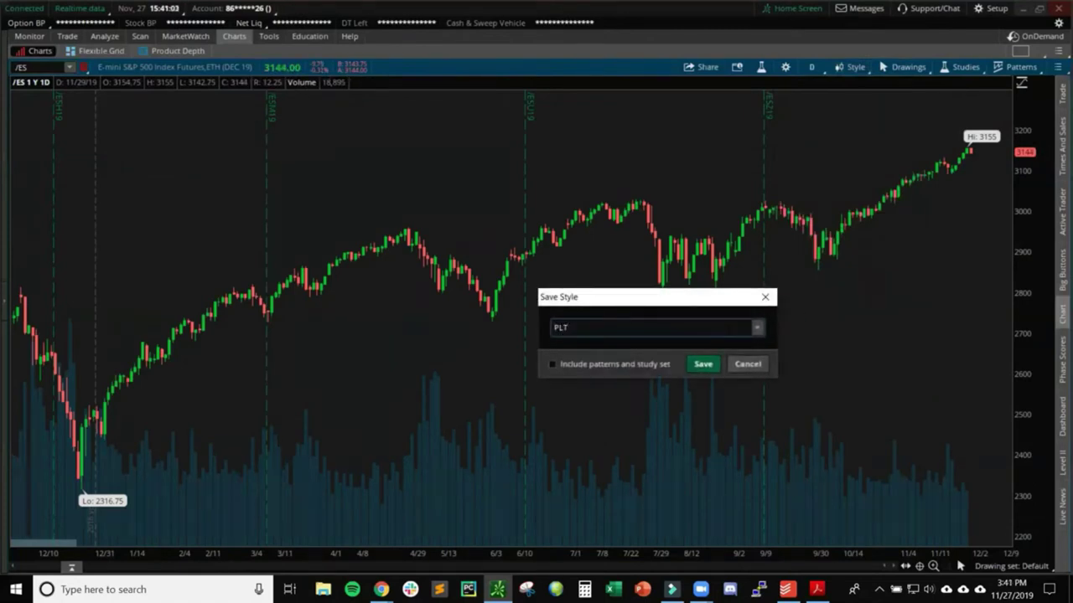
text( Base Style)
click(703, 364)
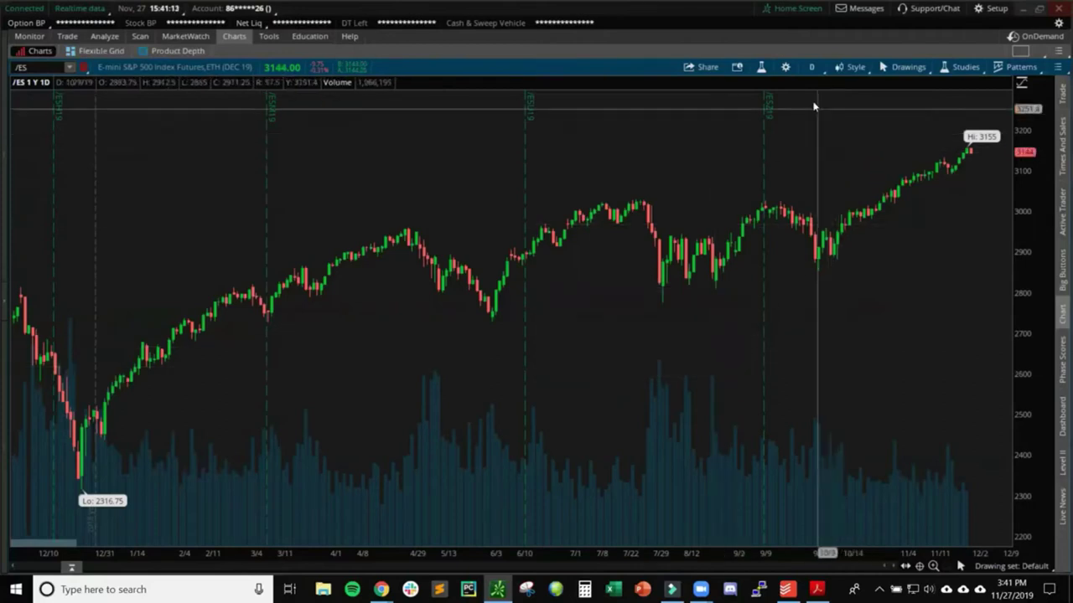
Reset the chart and its default configuration to factory default, and load the saved PLT Base Style.
click(853, 67)
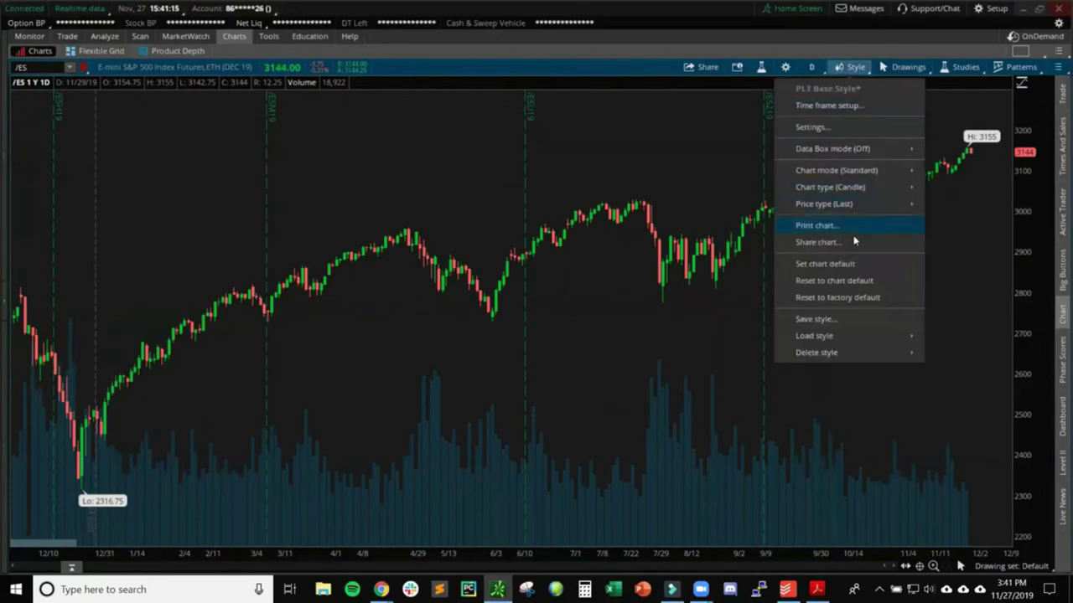
click(850, 298)
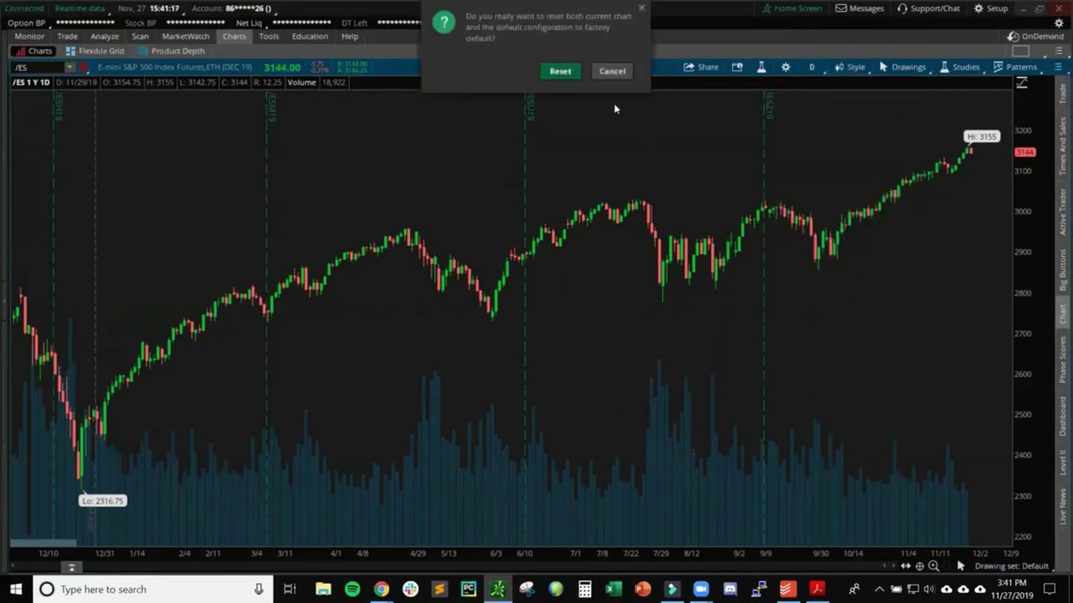
click(558, 74)
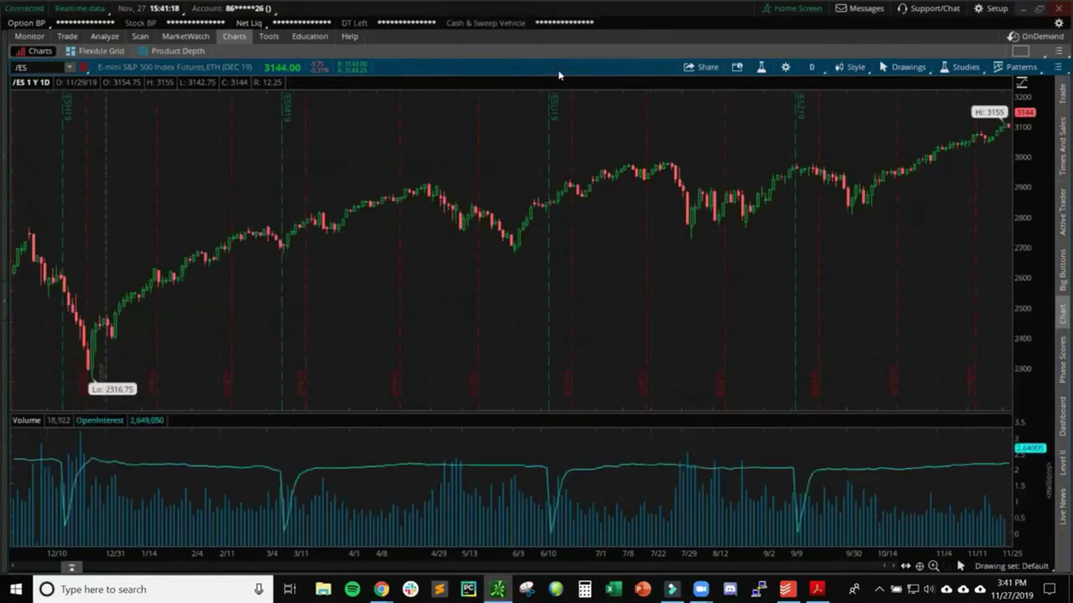
click(850, 67)
mouse_move(865, 325)
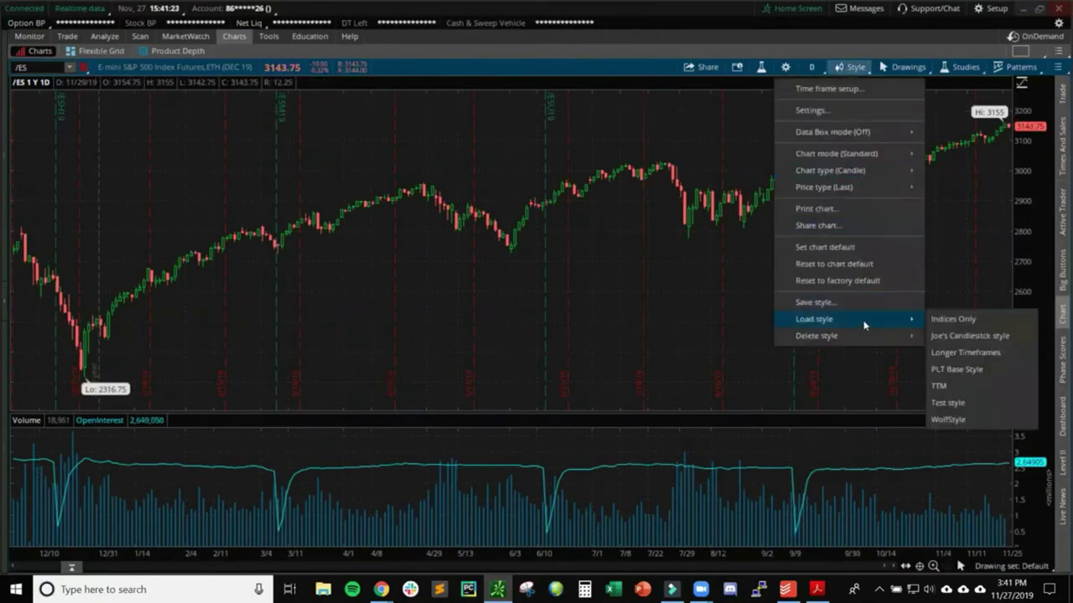
click(952, 369)
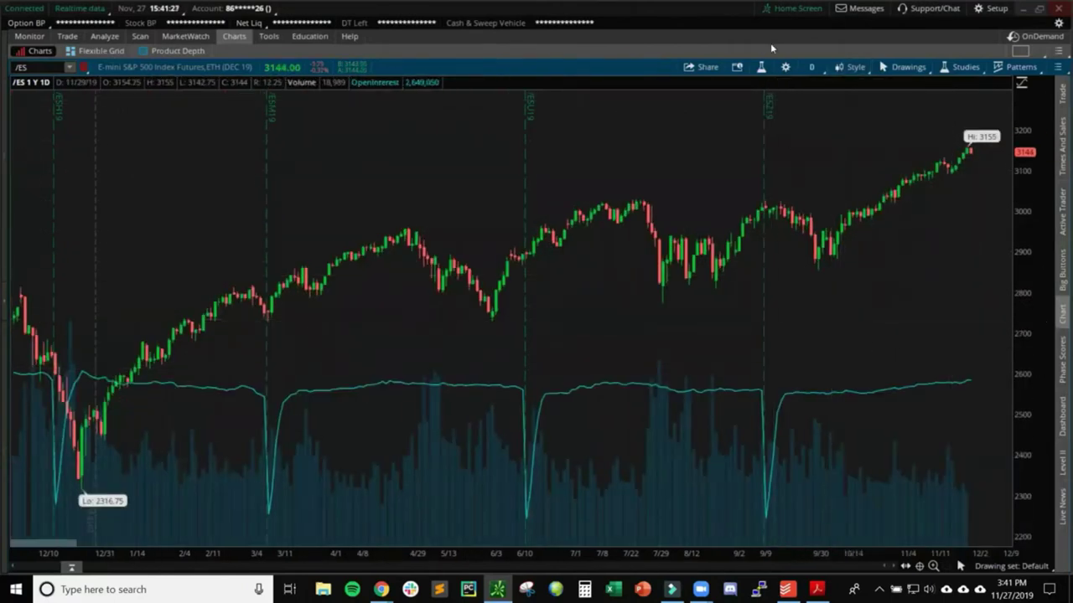
click(761, 67)
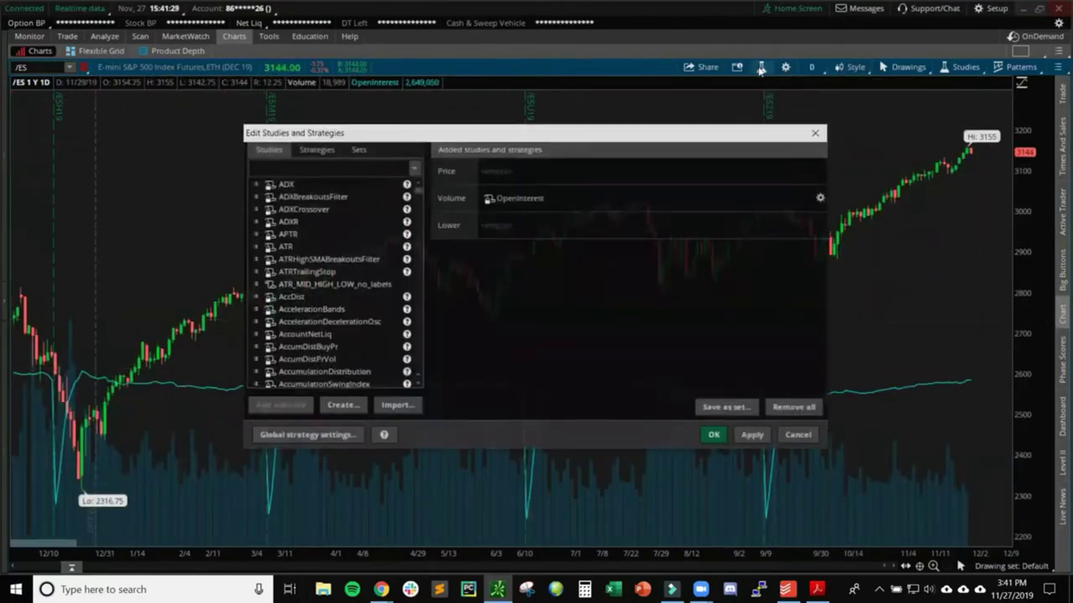
click(817, 131)
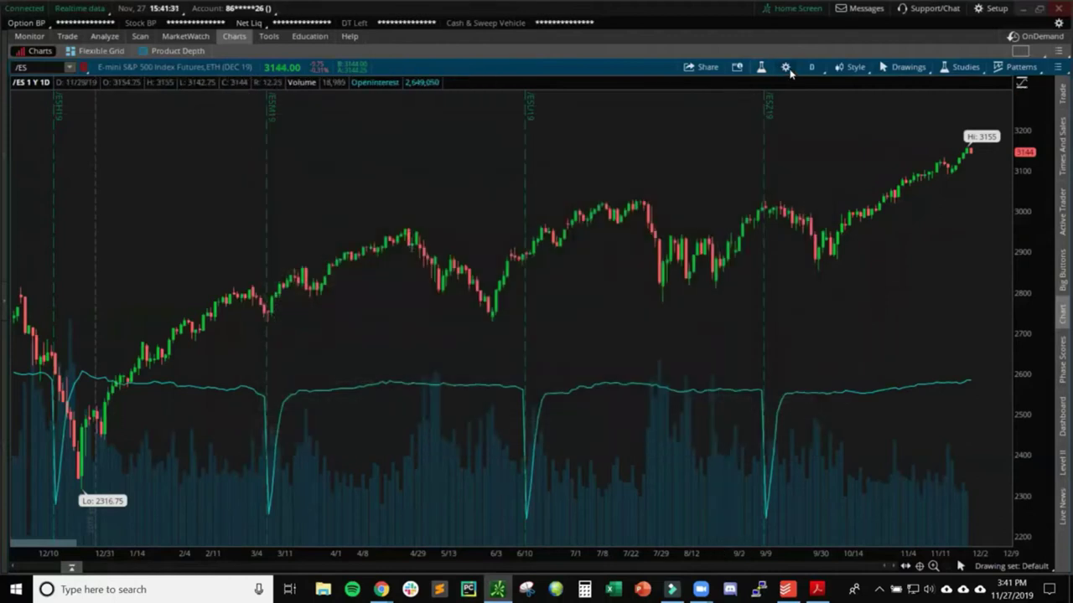
click(785, 66)
click(626, 117)
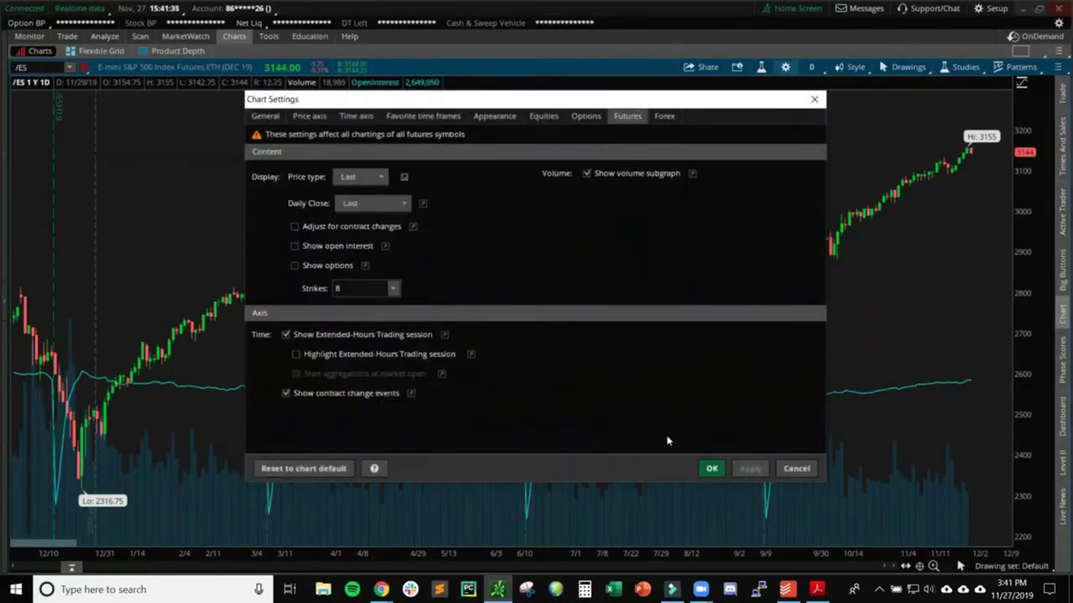
click(796, 469)
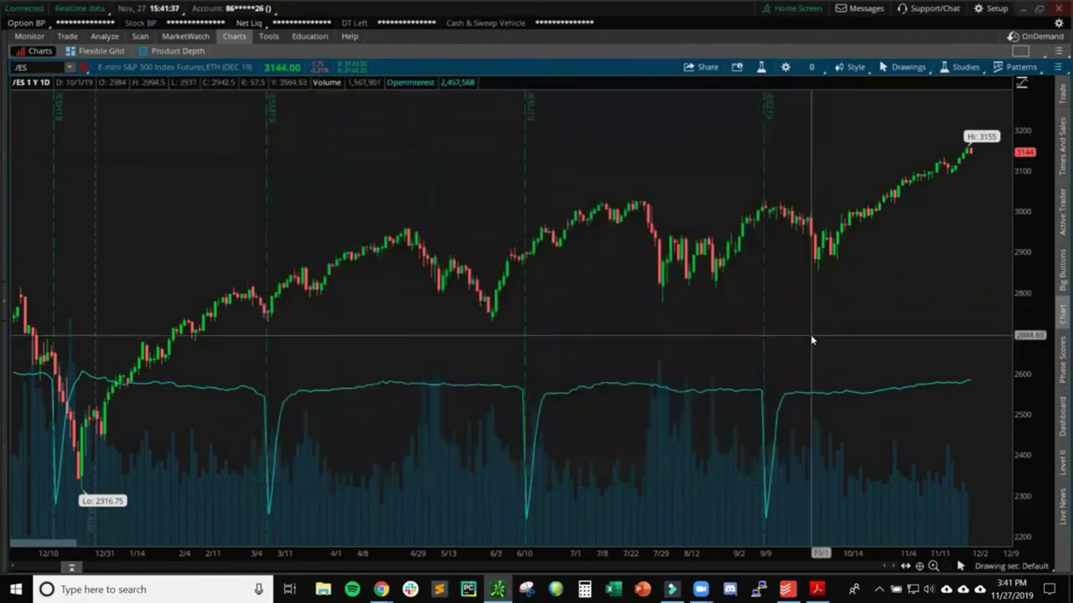
Remove the OpenInterest study from the /ES chart.
right_click(801, 394)
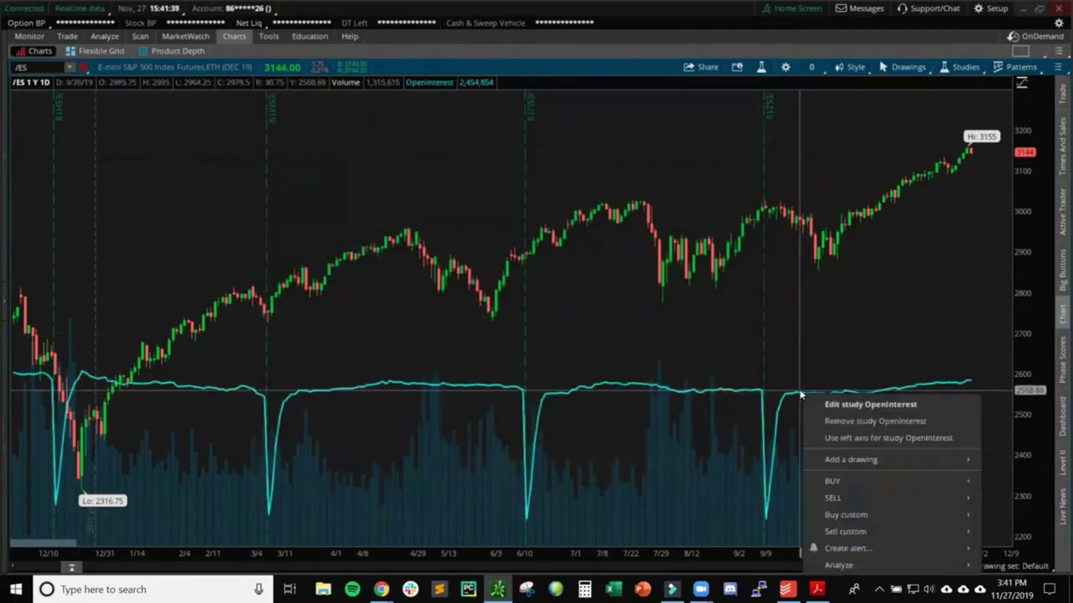
click(843, 423)
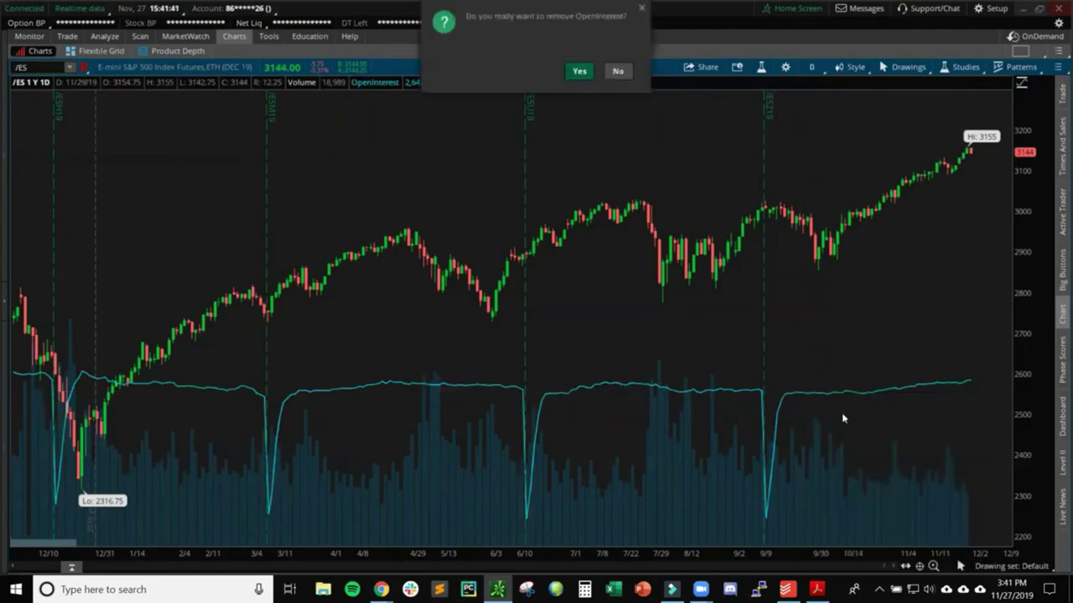
click(583, 76)
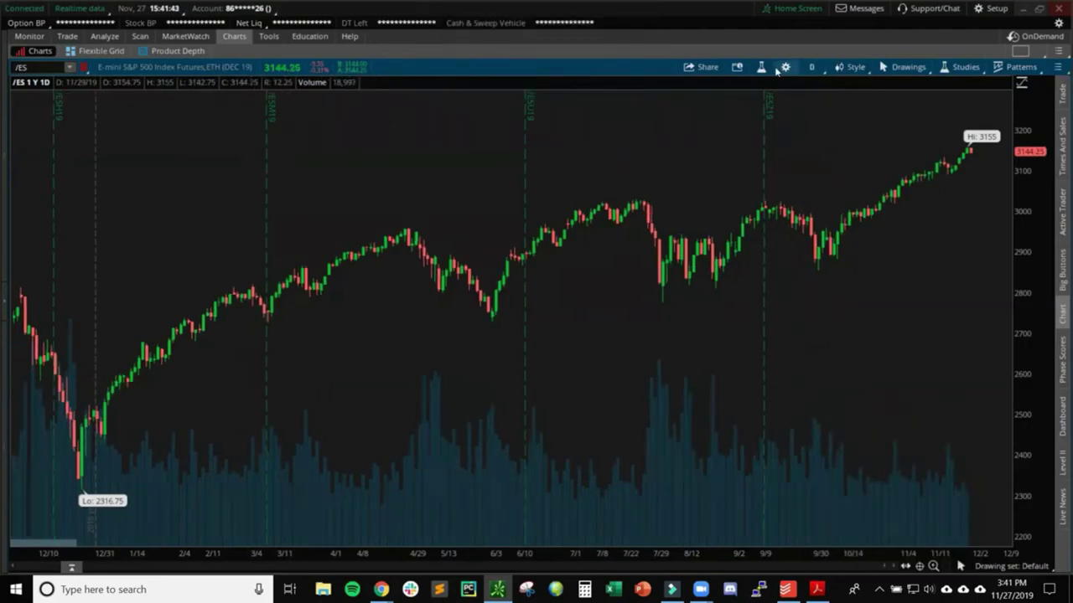
Save the chart style again with patterns and study set included, replacing the existing PLT Base Style.
click(850, 67)
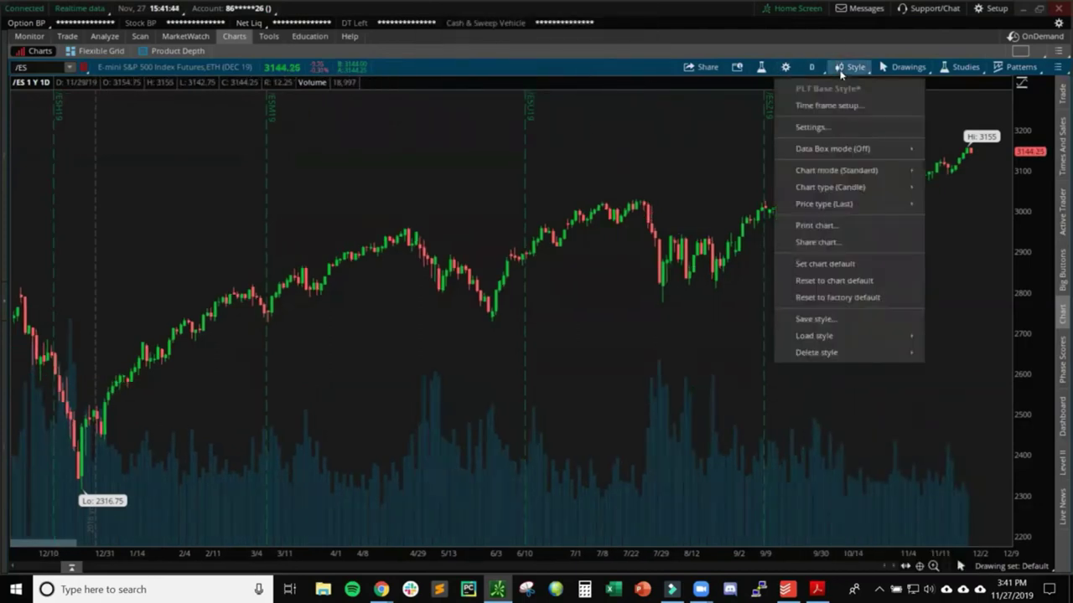
click(842, 318)
click(552, 364)
click(702, 364)
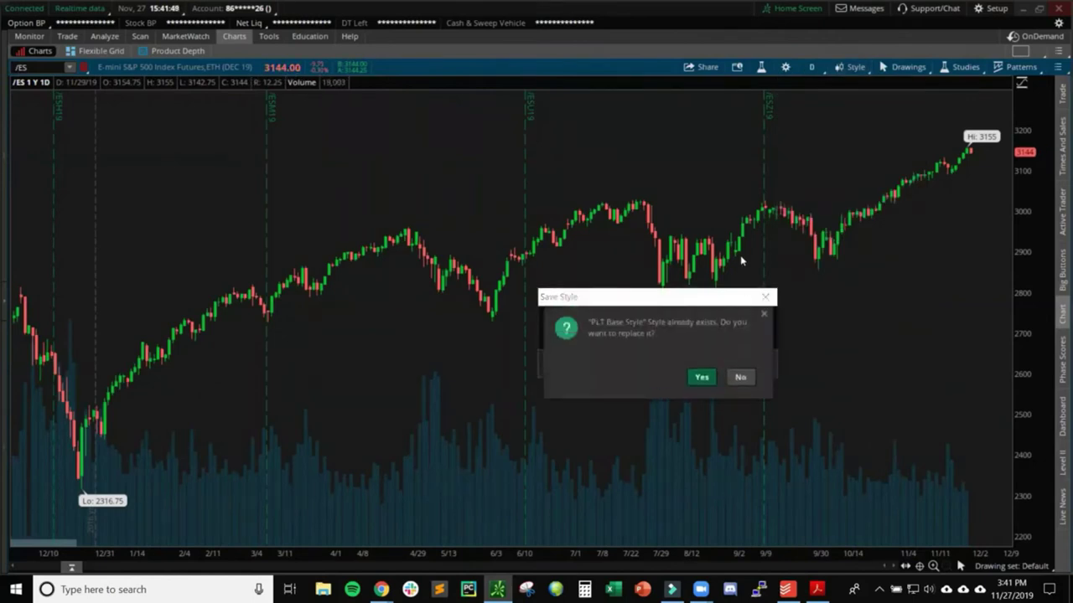
click(702, 379)
Reset the chart to factory default again and load the updated PLT Base Style.
click(851, 67)
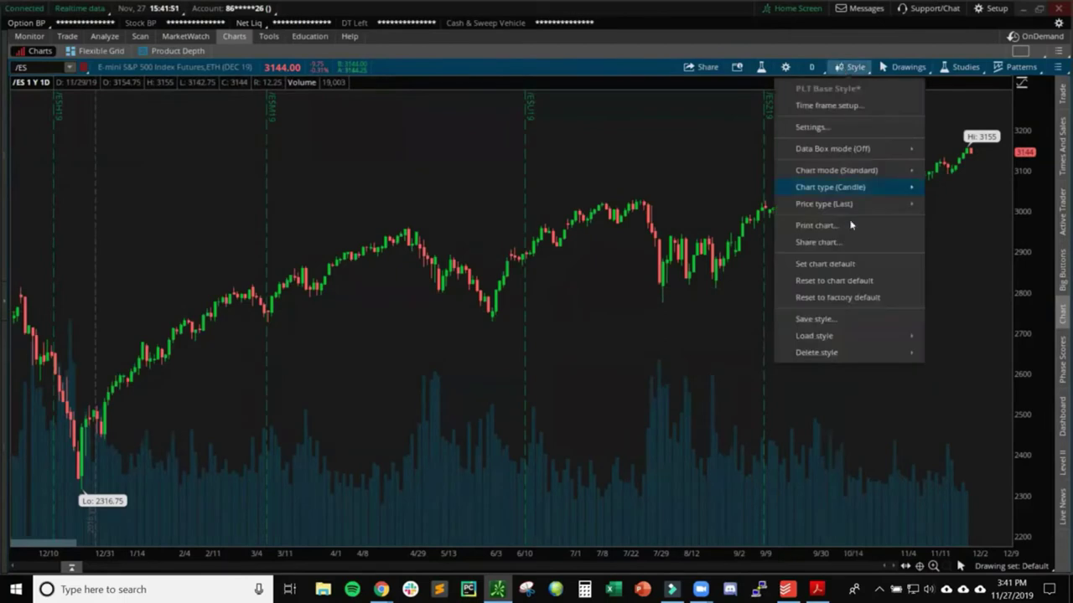
click(844, 298)
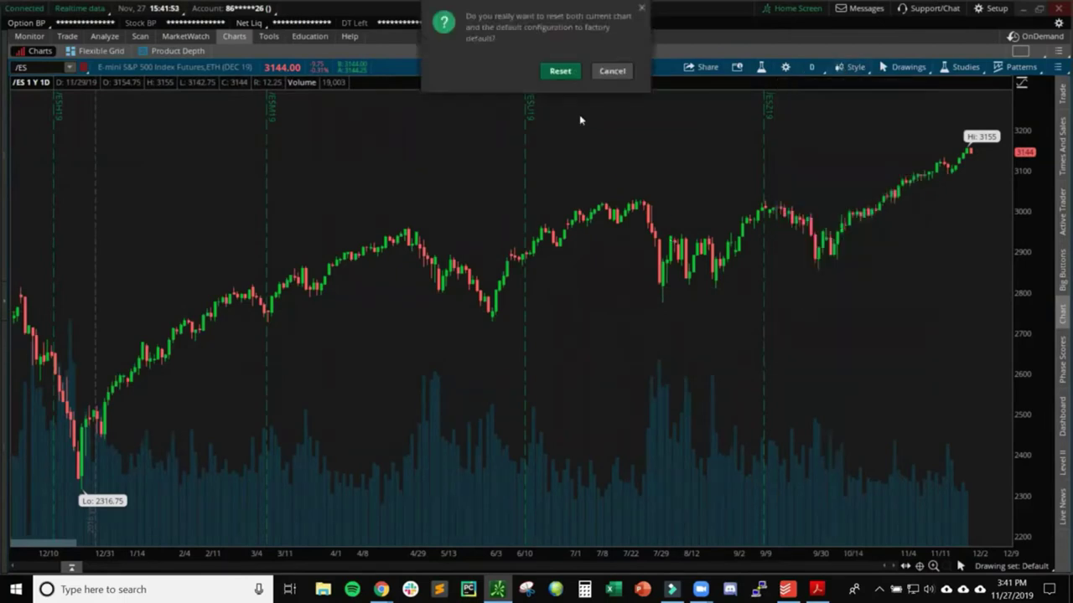
click(560, 41)
click(850, 67)
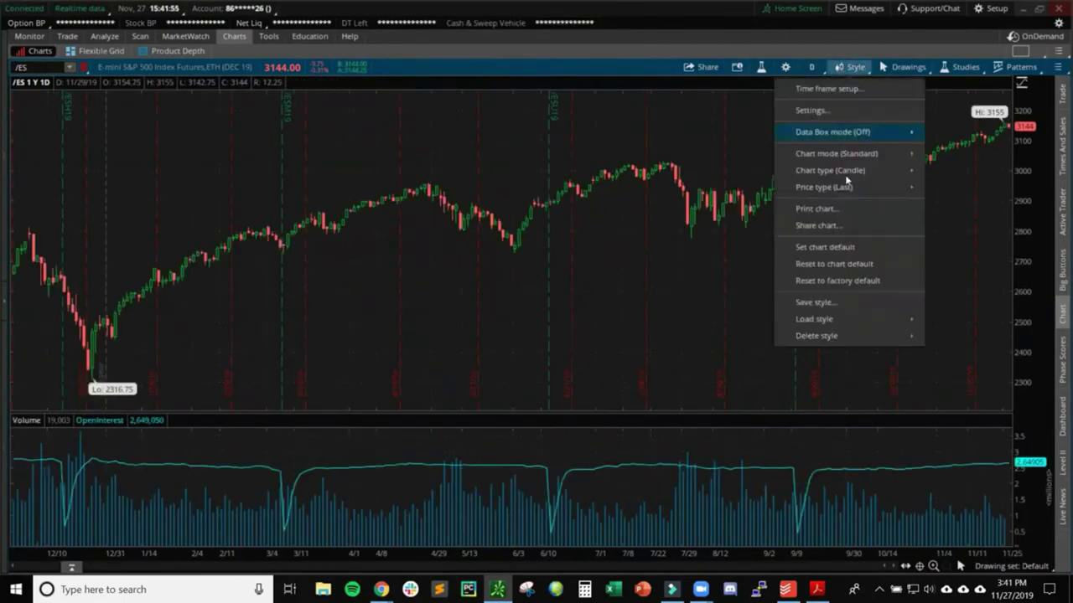
mouse_move(857, 318)
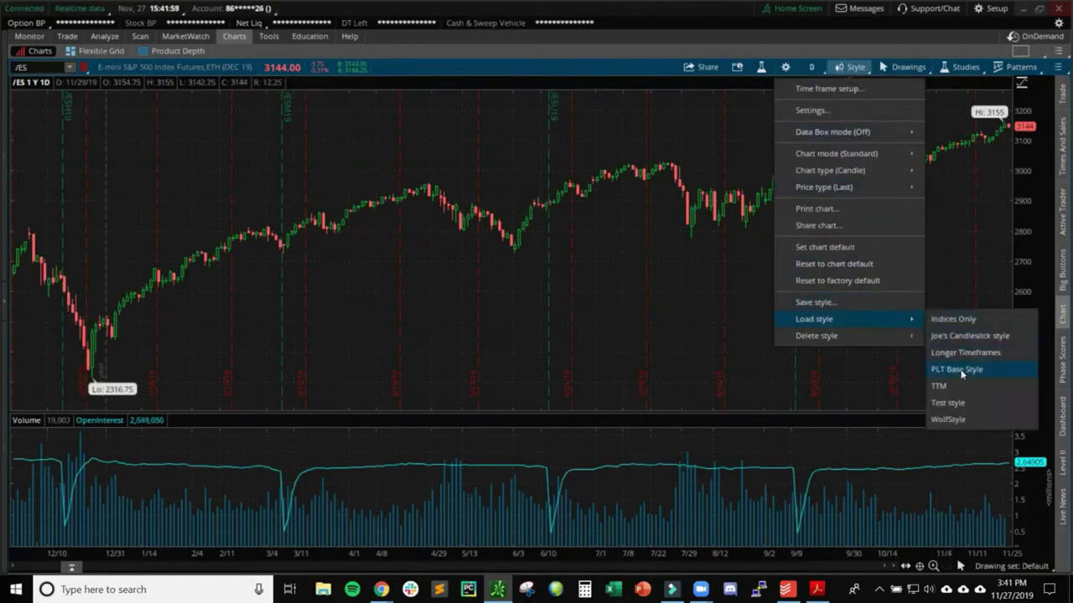
click(962, 371)
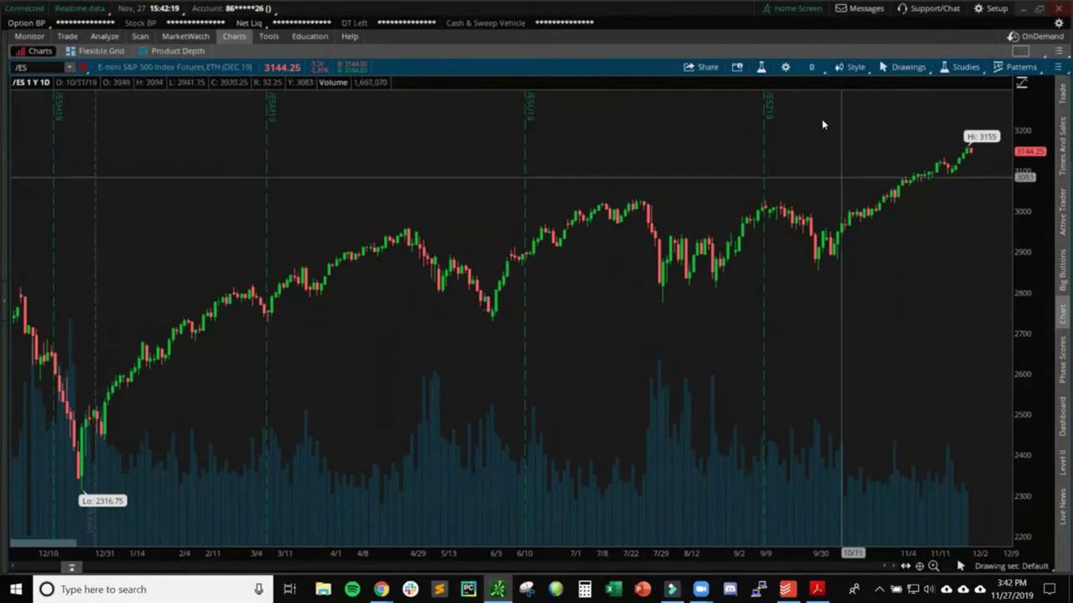
Switch the chart to the favorite 1 D : 5m time frame and add the MovAvgExponential study to the price studies.
click(812, 67)
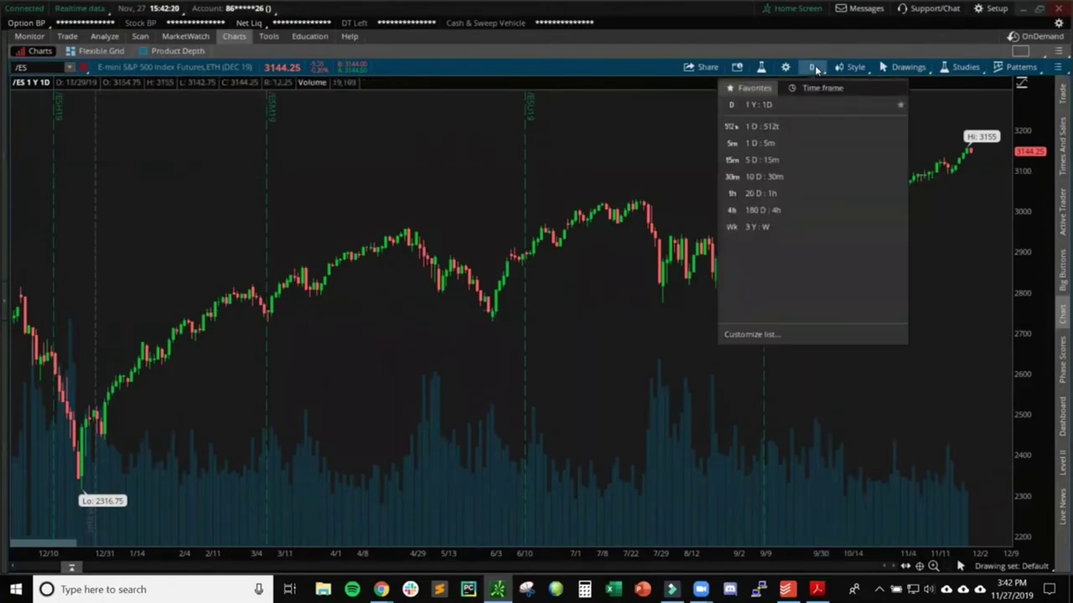
click(770, 144)
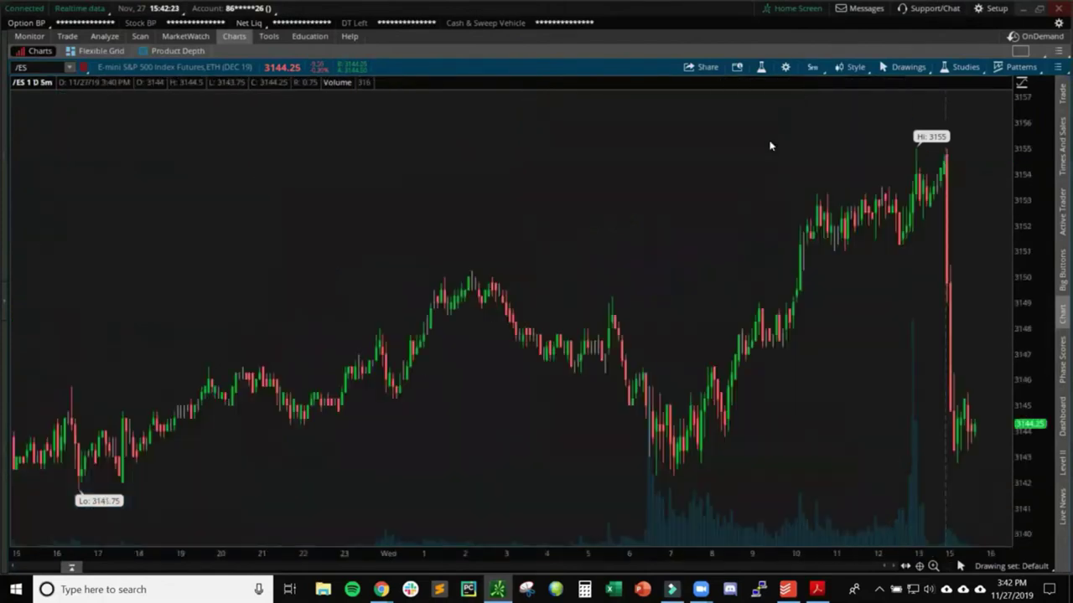
click(761, 70)
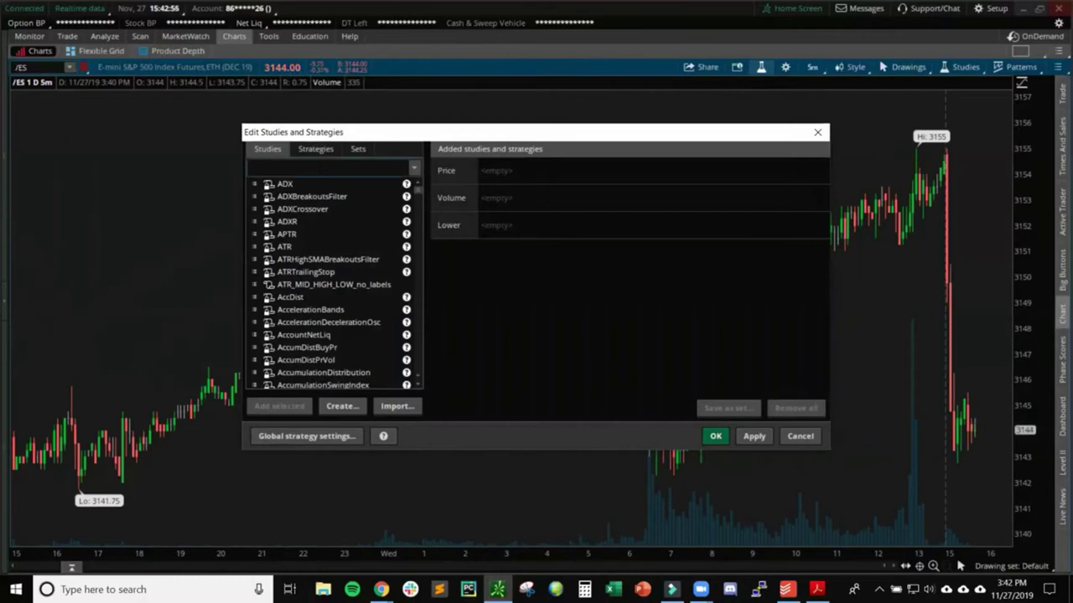
text(ex)
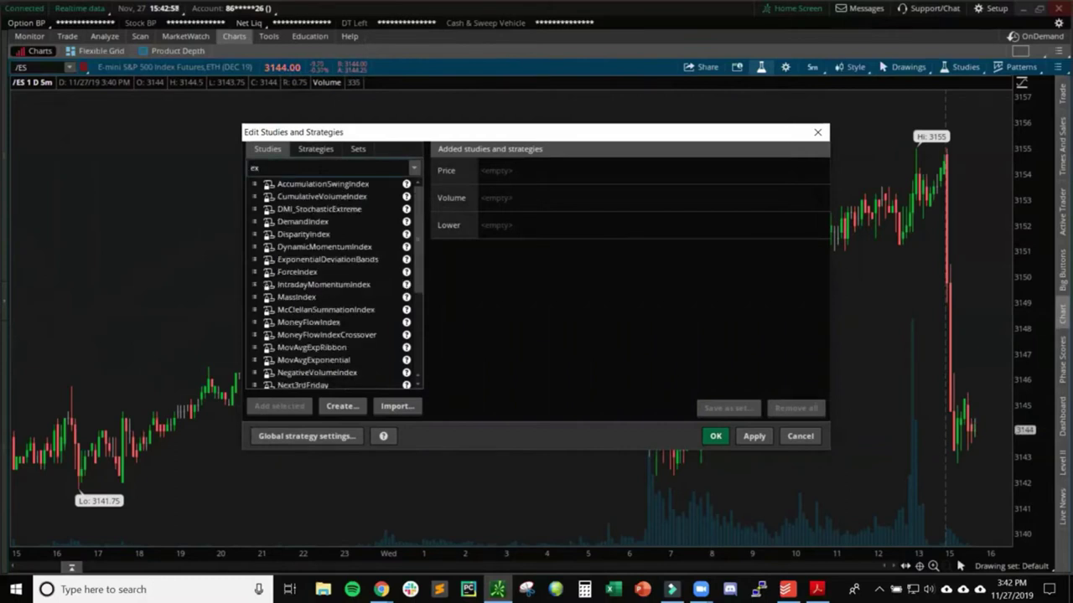
text(pon)
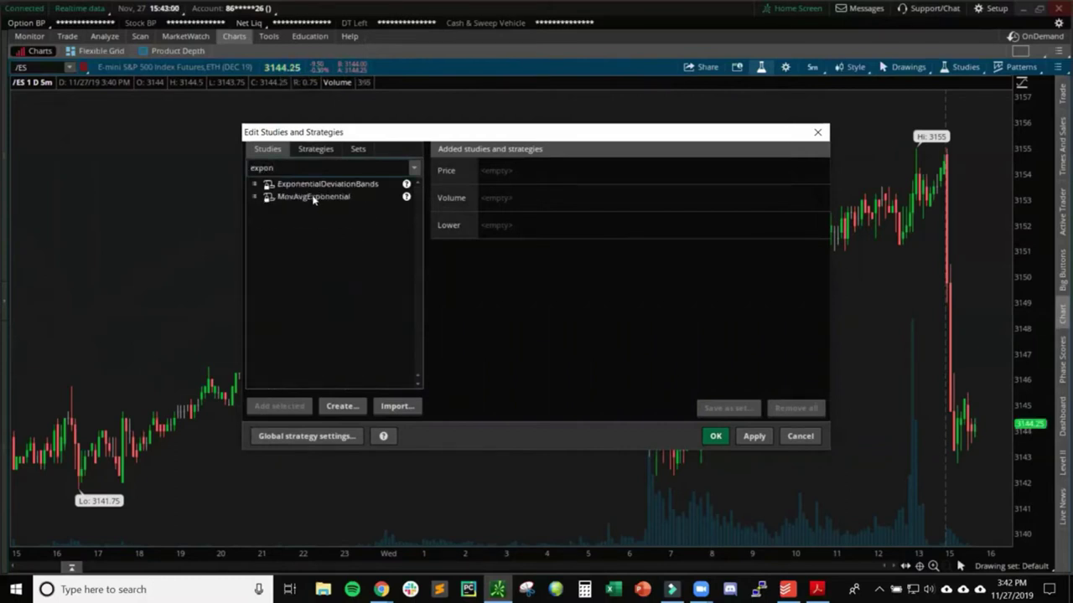
click(312, 197)
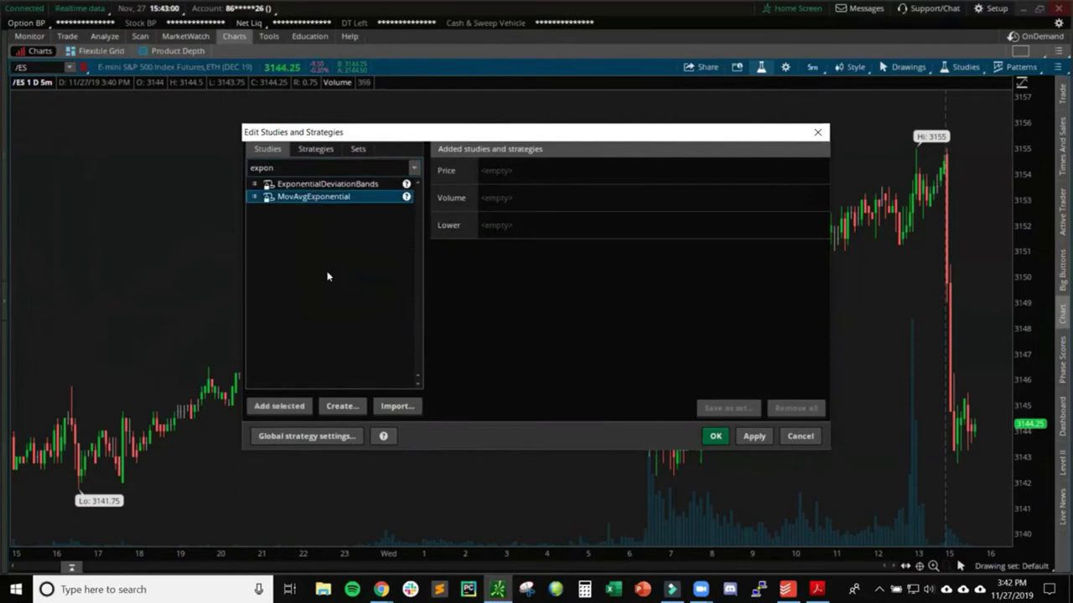
click(291, 407)
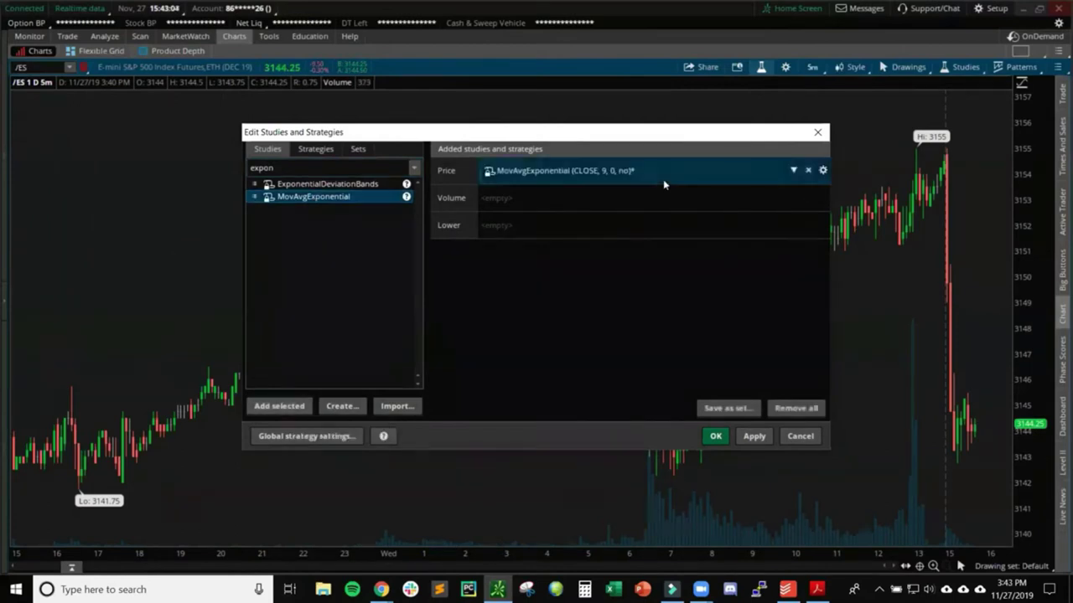
Turn off Show plot for the DownSignal of the MovAvgExponential study and apply the study to the chart.
click(822, 171)
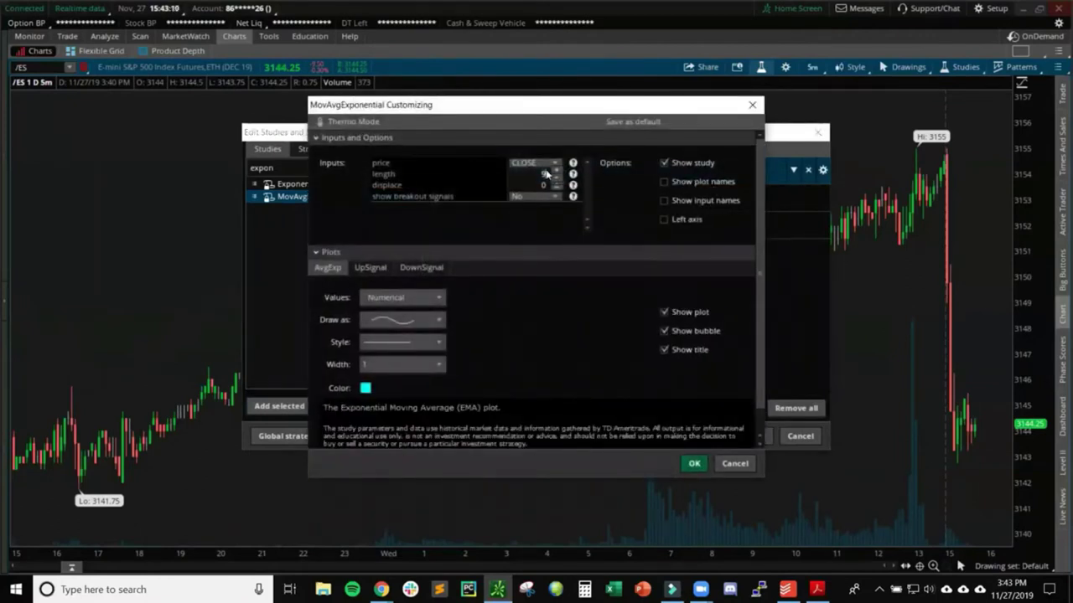
click(369, 268)
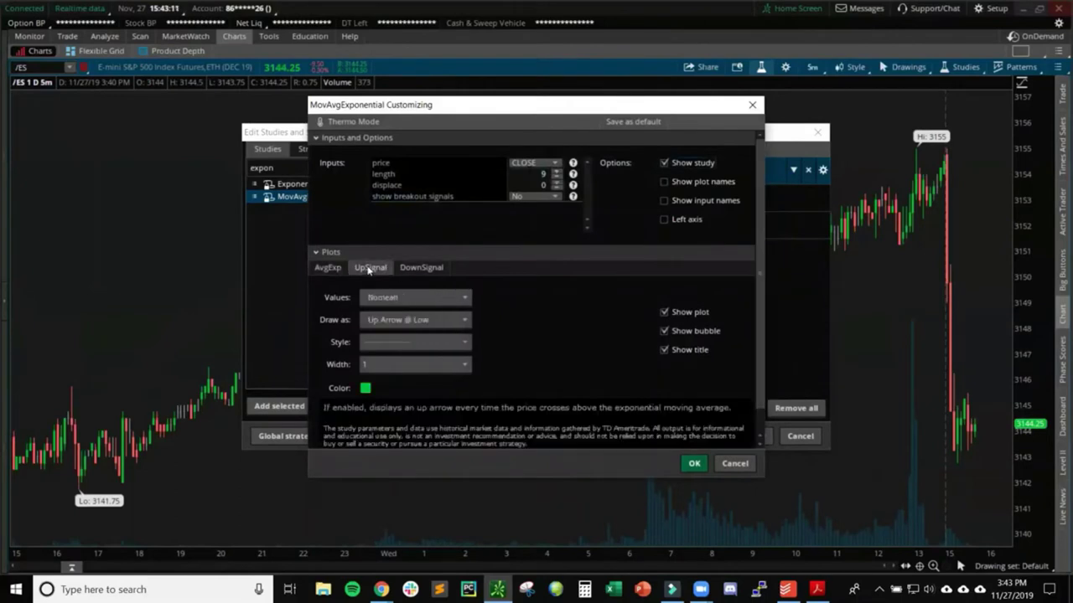
click(427, 268)
click(654, 312)
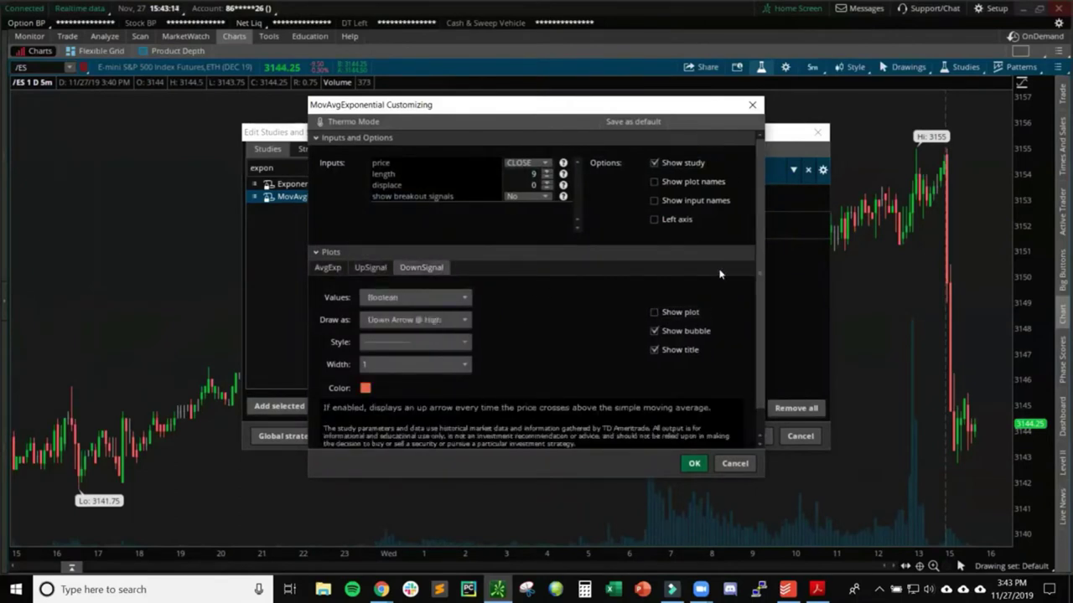
click(688, 469)
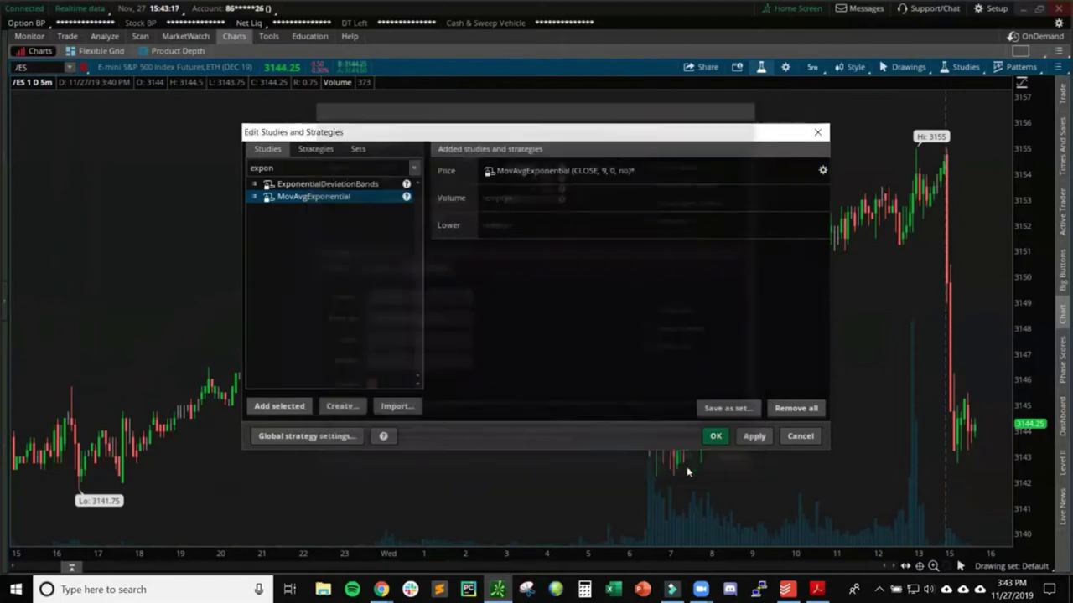
click(754, 436)
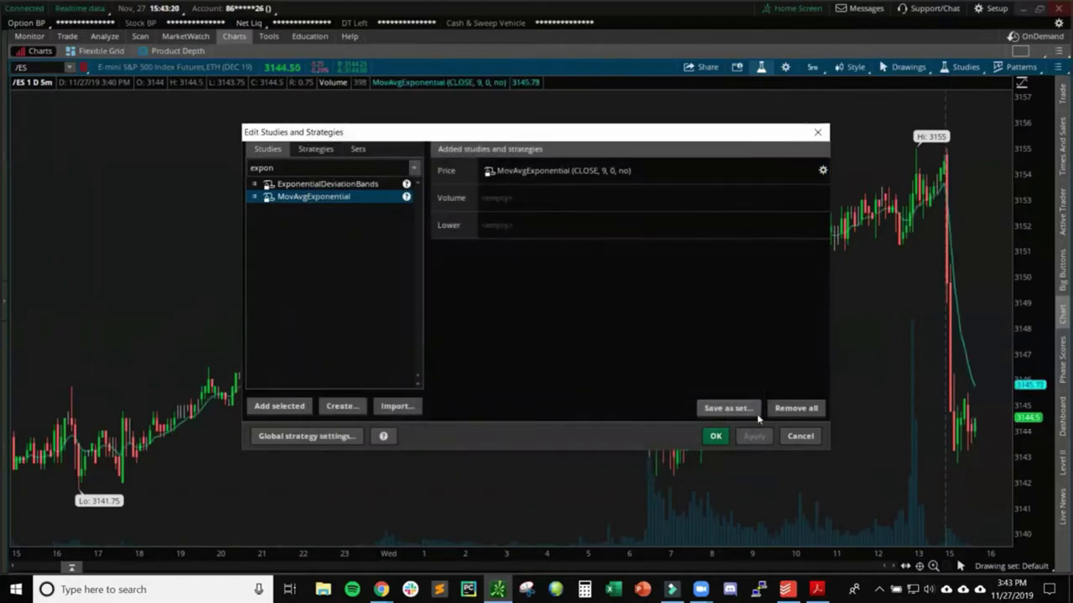
Find the MOD_RSIDIVERGENCE study by searching for rsi, add it as a lower study, and apply it to the chart.
click(251, 168)
key(BackSpace)
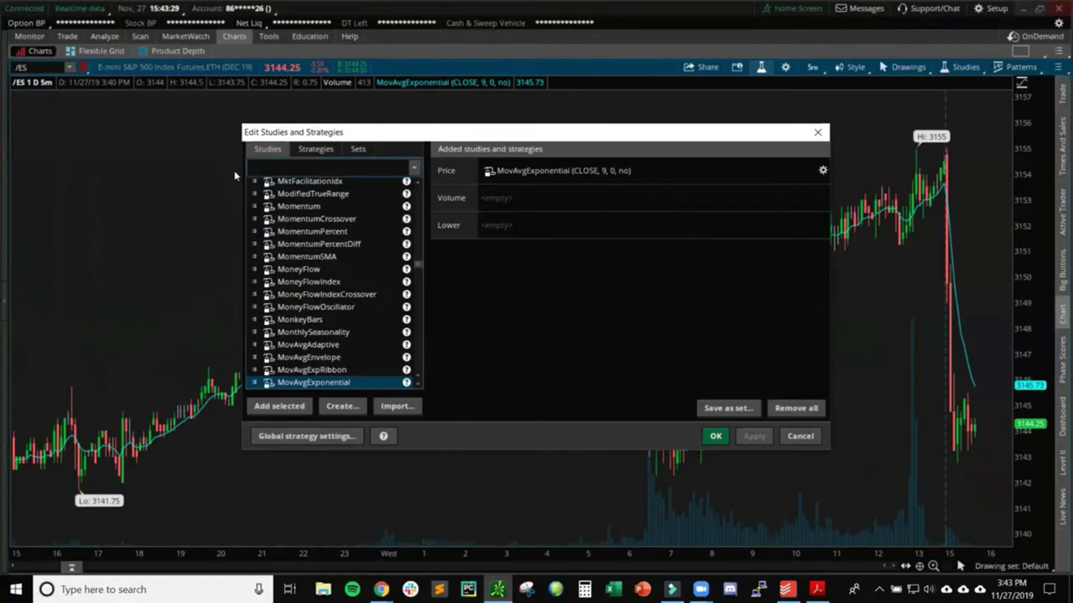
text(modr)
key(BackSpace)
key(BackSpace)
key(BackSpace)
key(BackSpace)
text(rsi)
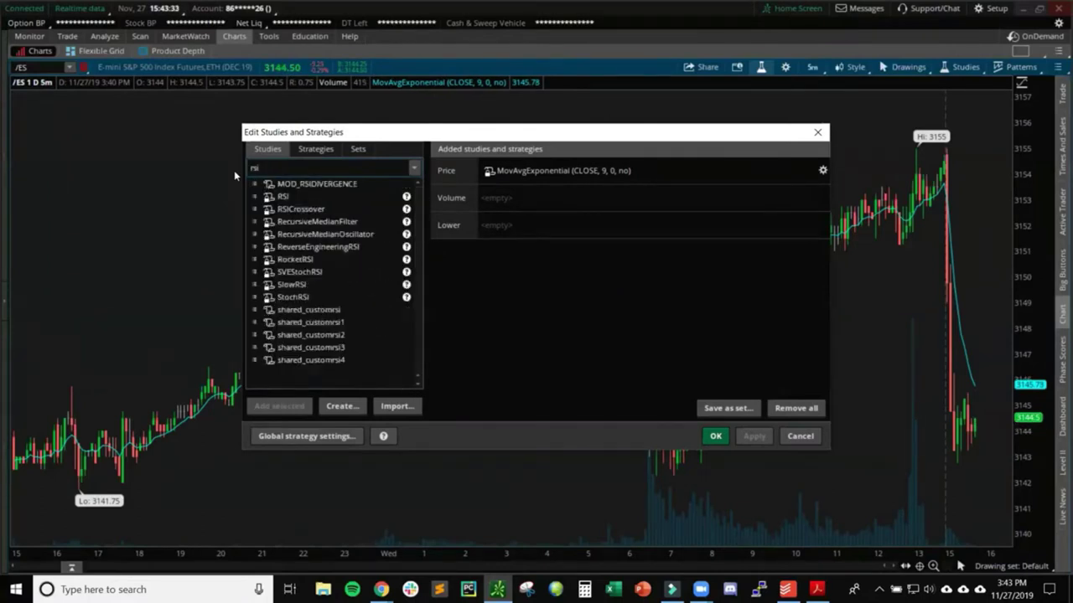
click(289, 184)
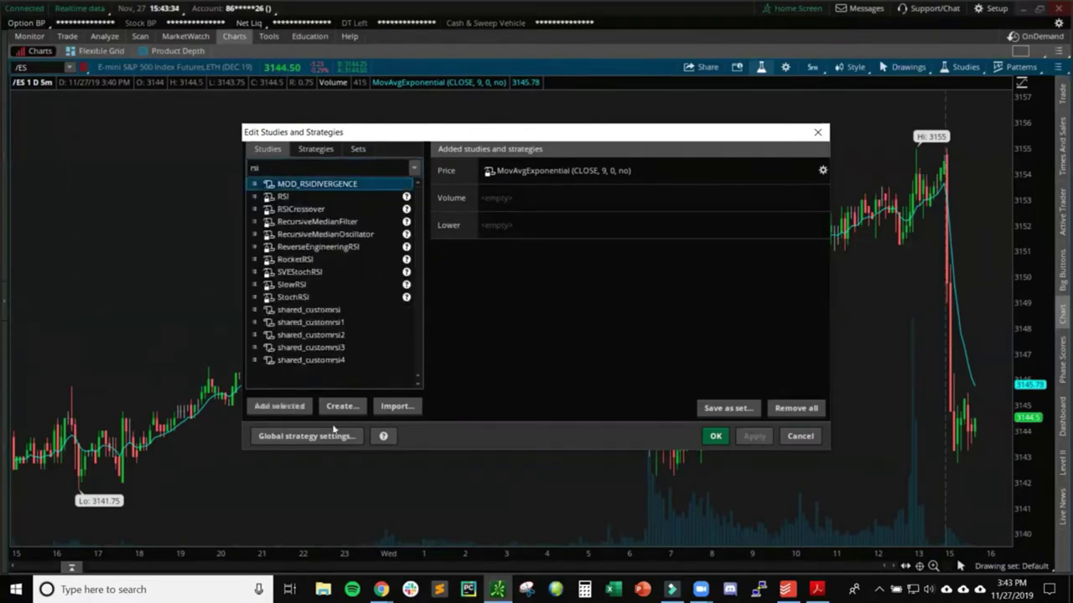
click(283, 407)
click(756, 436)
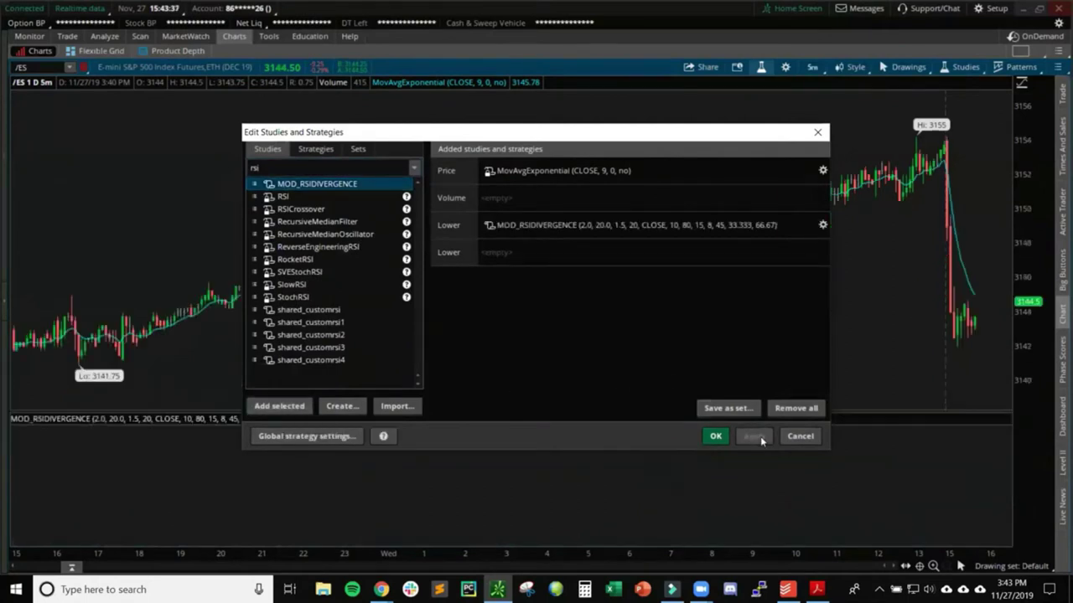
click(714, 438)
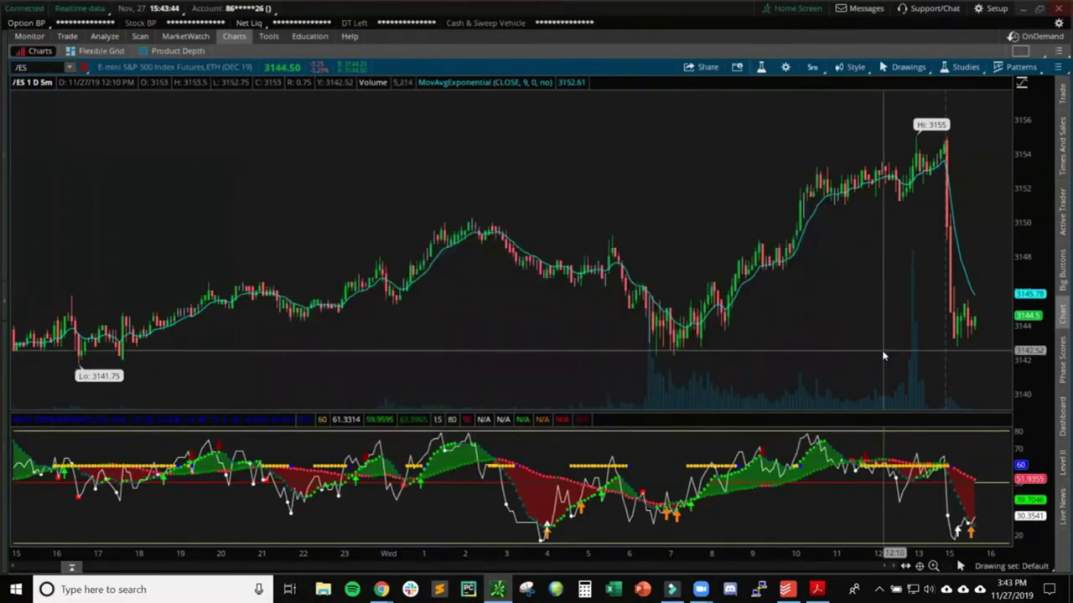
Find the Auto_Fibs study by searching for auto, add it to the price studies, and apply it to the chart.
click(761, 67)
click(334, 173)
text(auto)
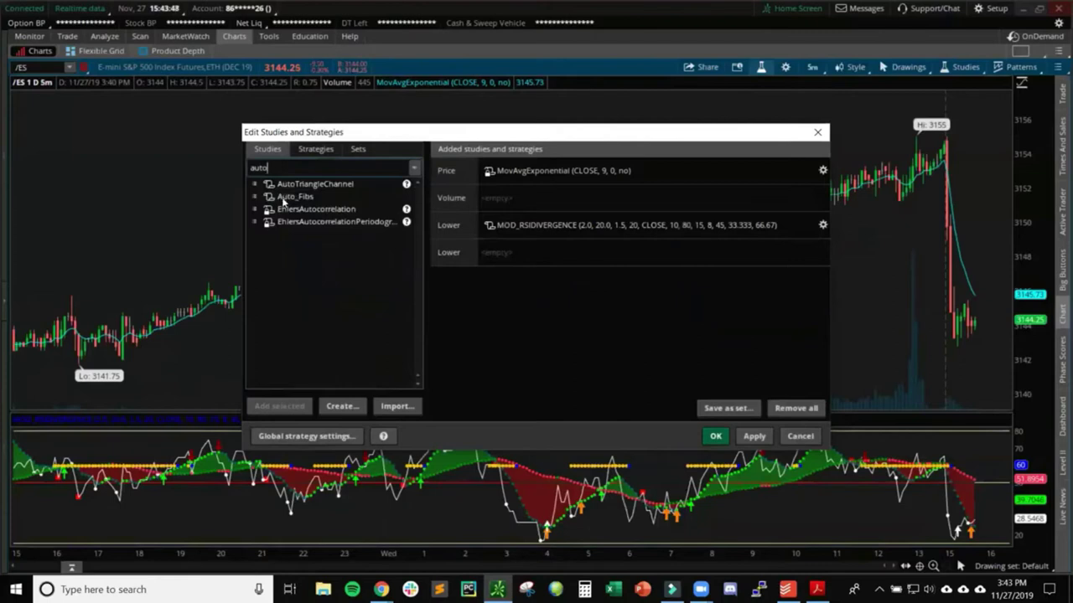
click(285, 198)
click(279, 406)
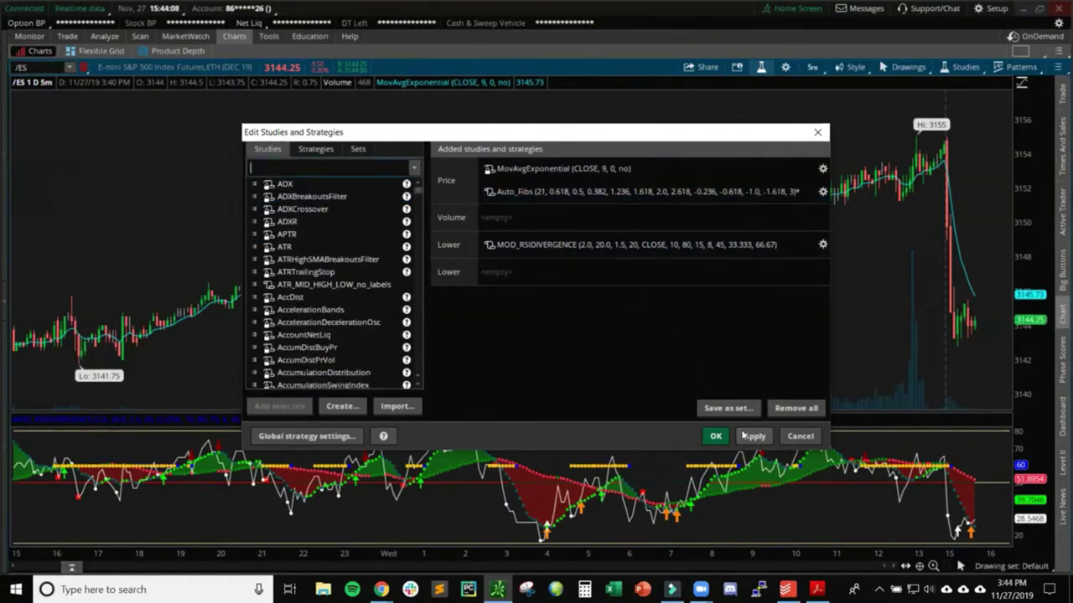
click(753, 436)
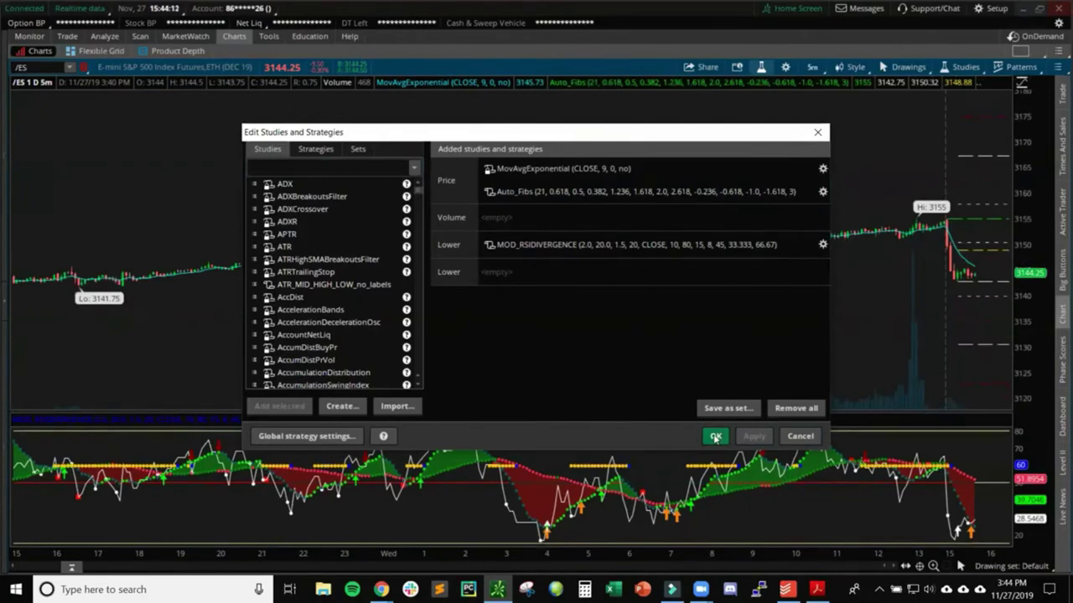
click(715, 437)
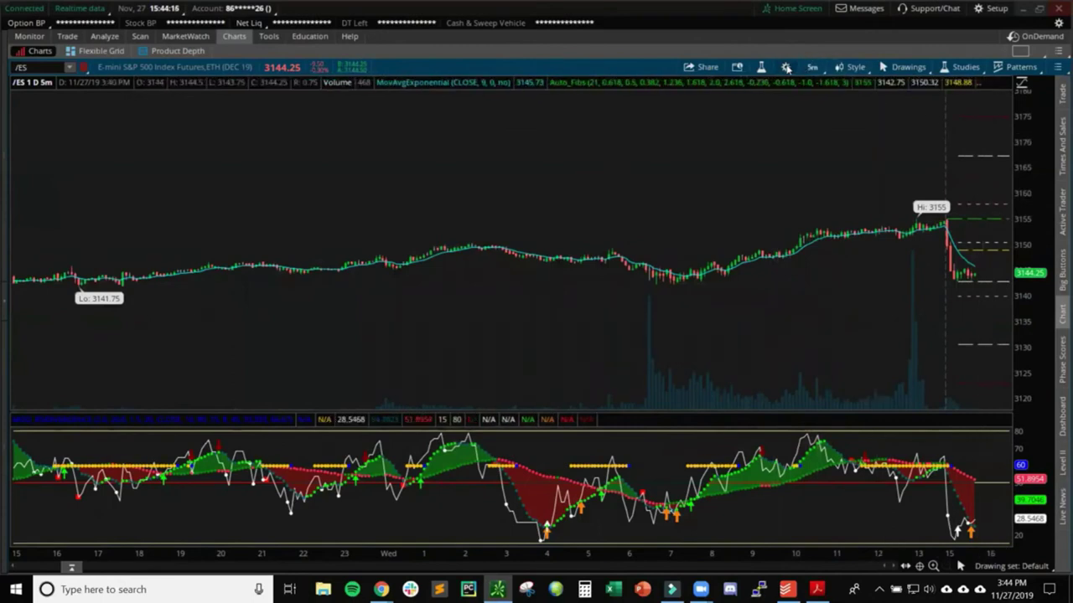
Turn off Fit studies for the price axis, and shrink the lower RSI subgraph to give the price chart more height.
click(786, 68)
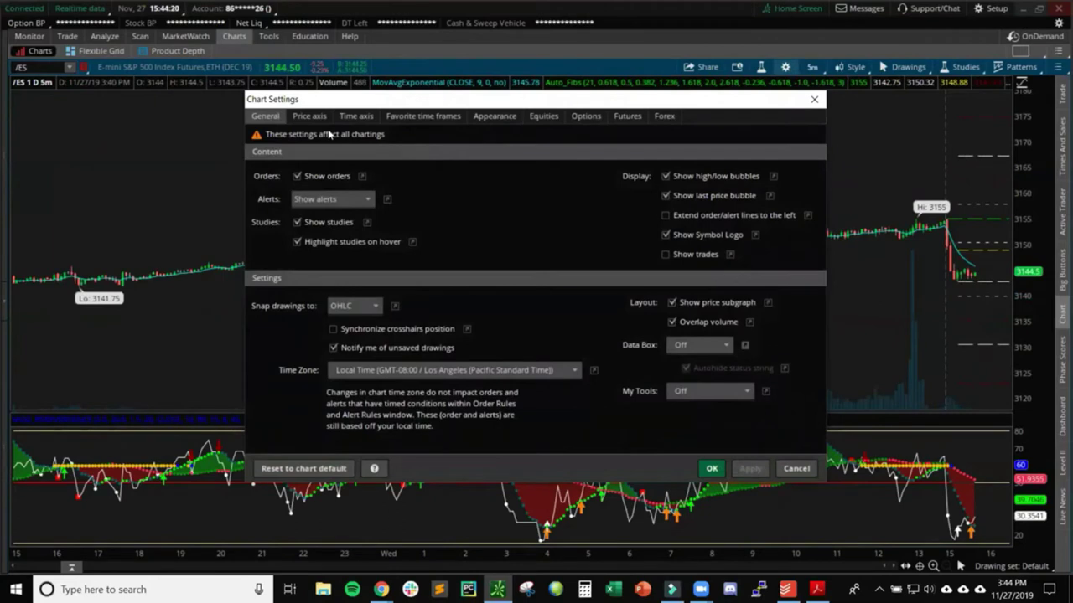
click(302, 119)
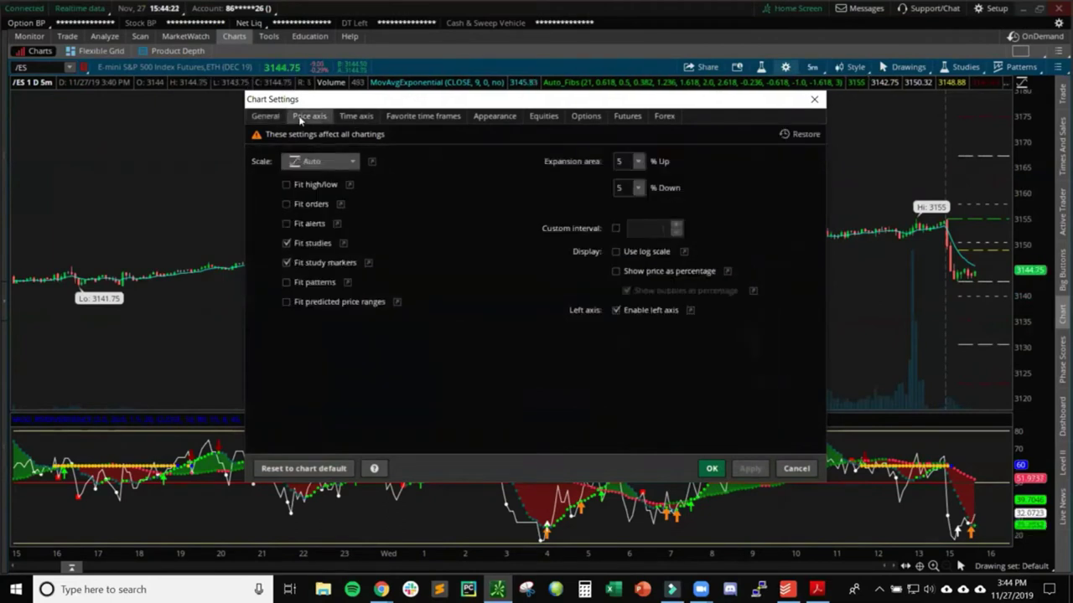
click(287, 243)
click(748, 469)
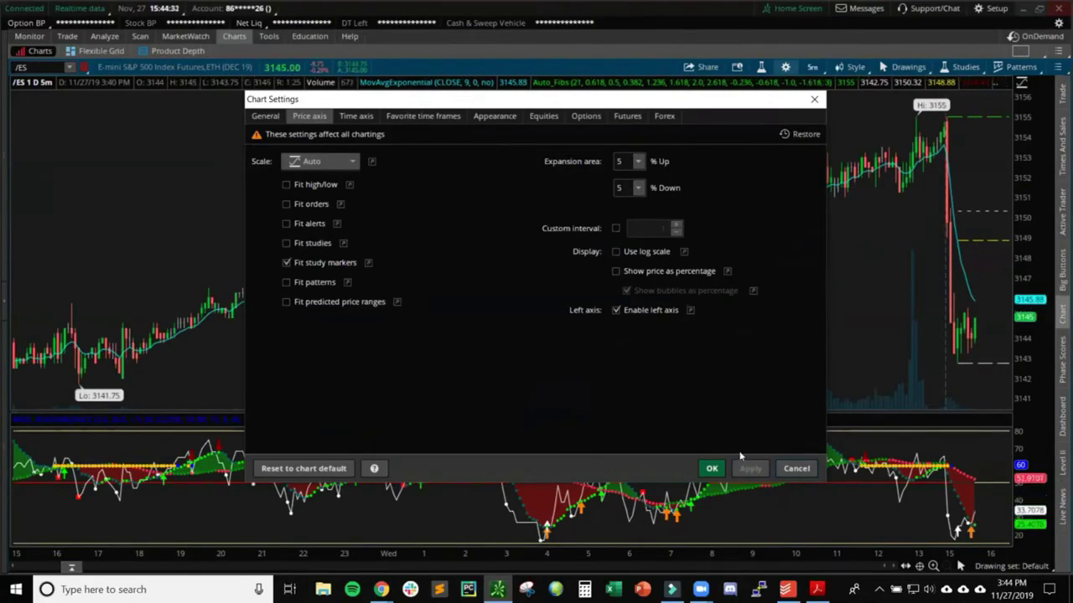
click(711, 469)
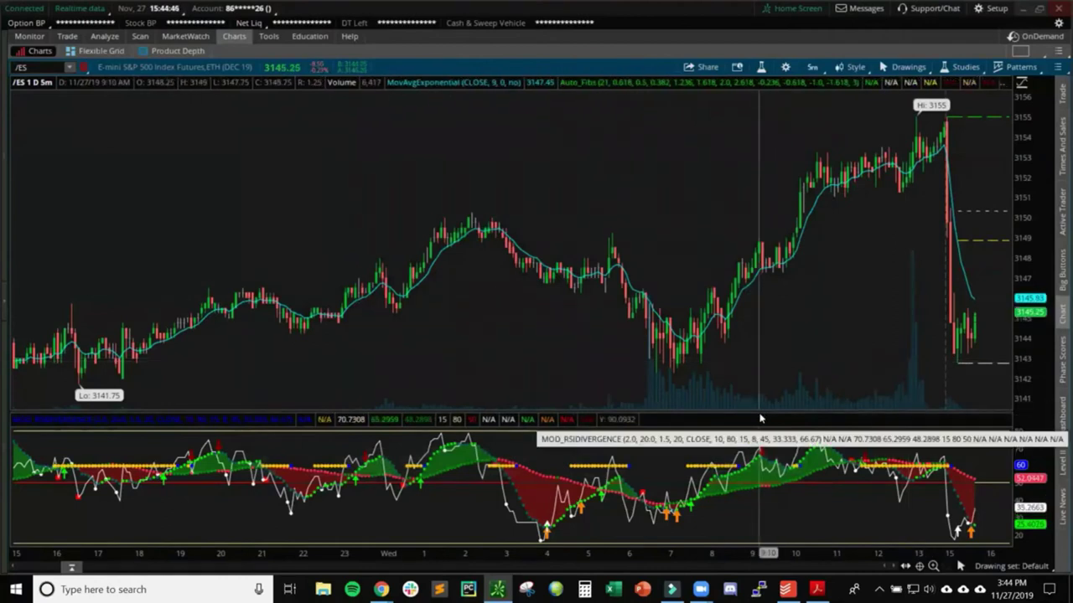
drag(761, 418, 761, 451)
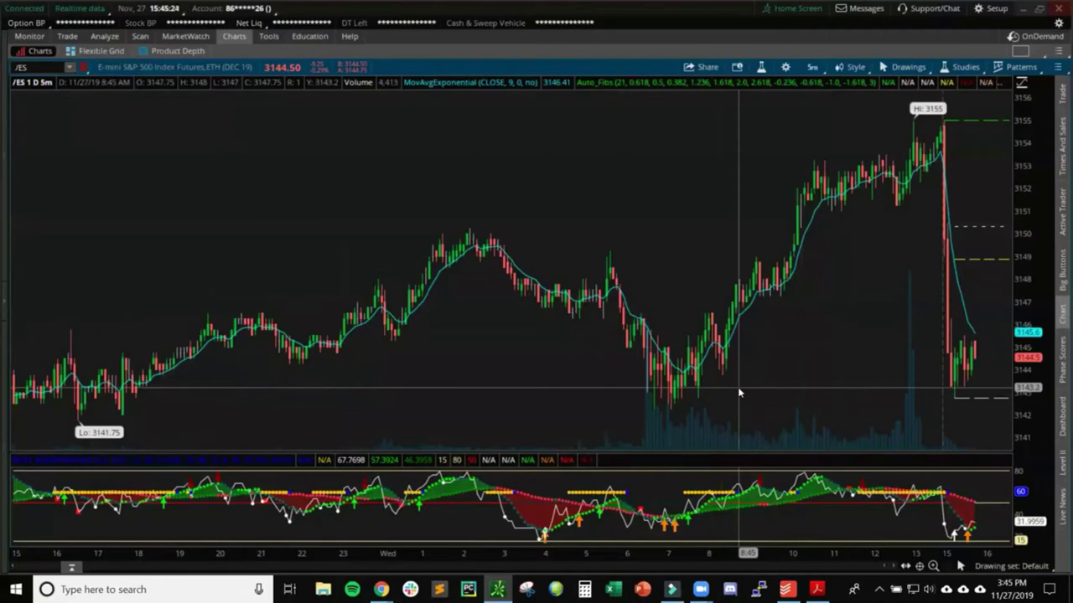
Add the AutoTriangleChannel study to the price studies and apply it to the chart.
click(761, 67)
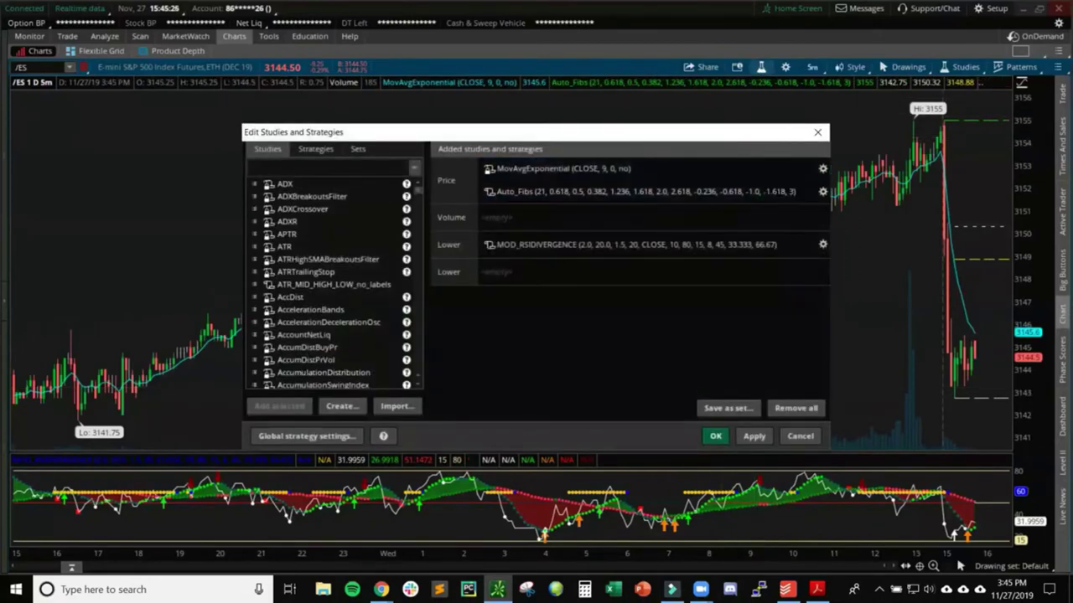
text(auto)
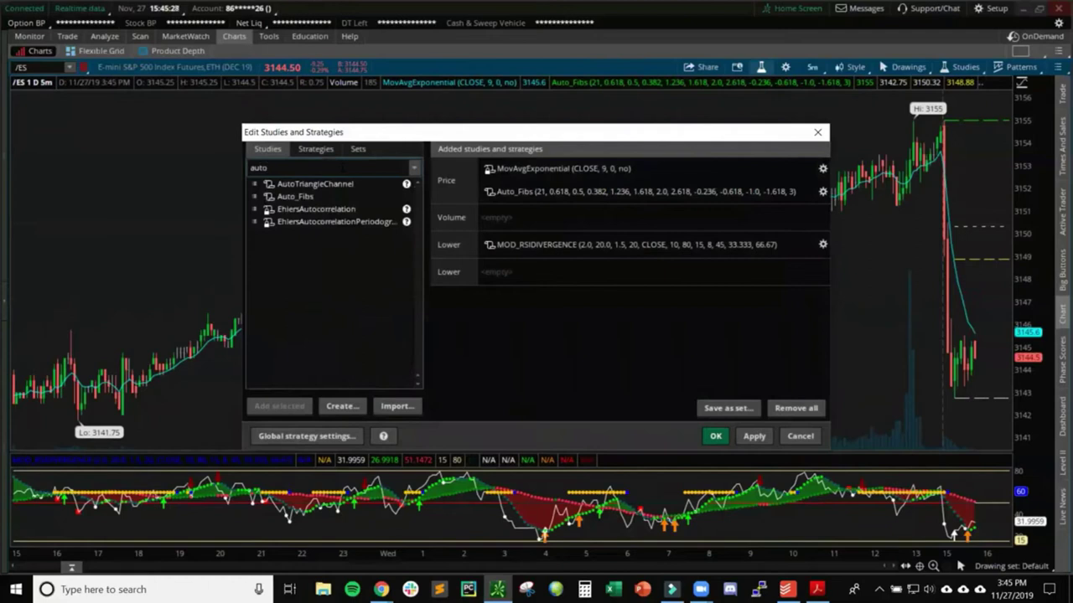
click(335, 183)
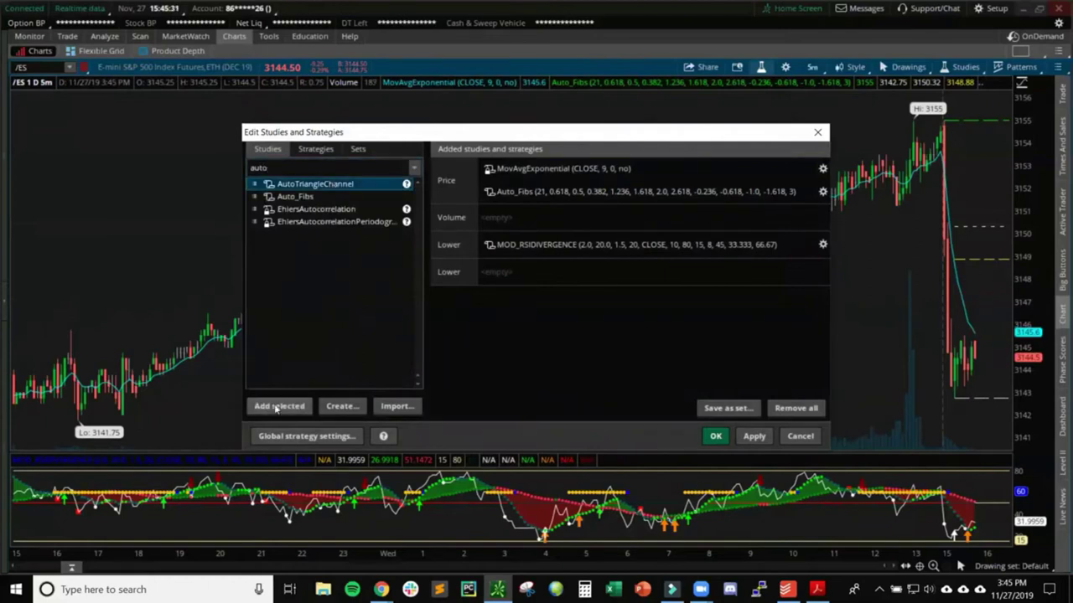
click(279, 406)
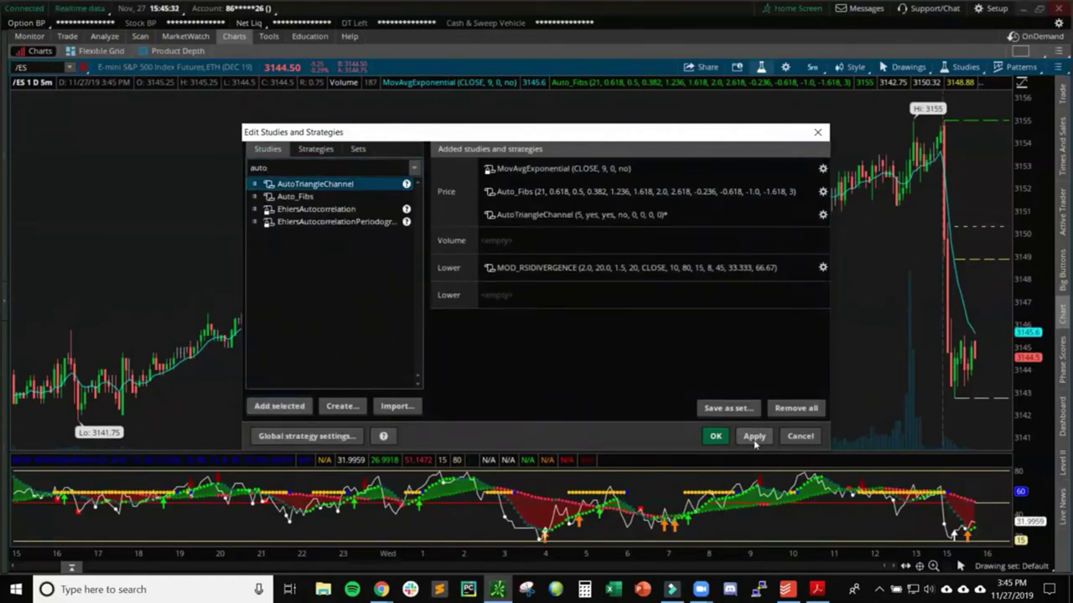
click(752, 435)
click(715, 436)
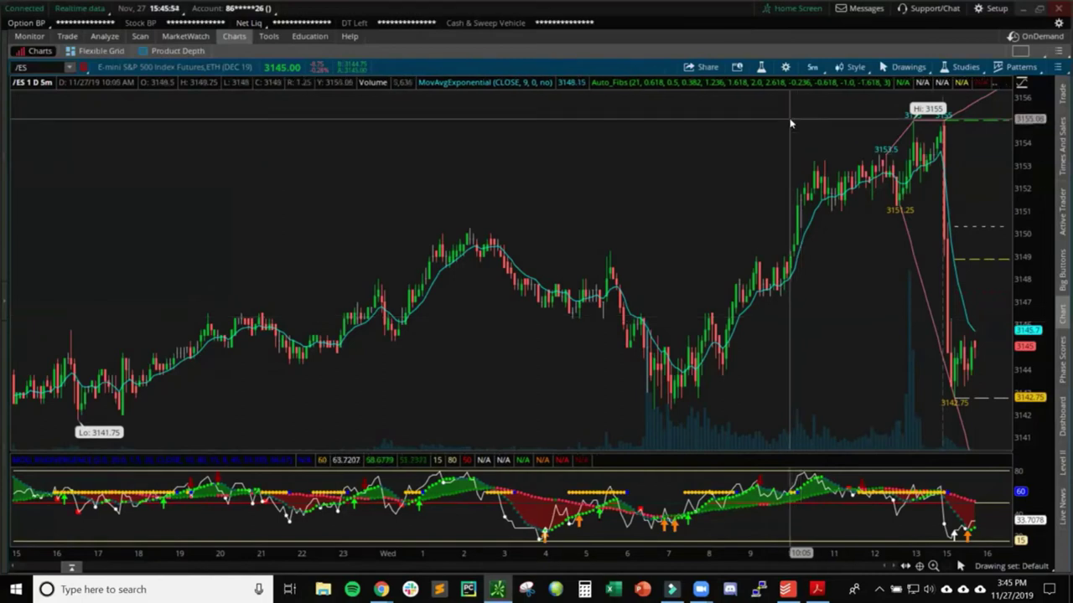
Save the current studies as a study set named PLT Example.
click(761, 69)
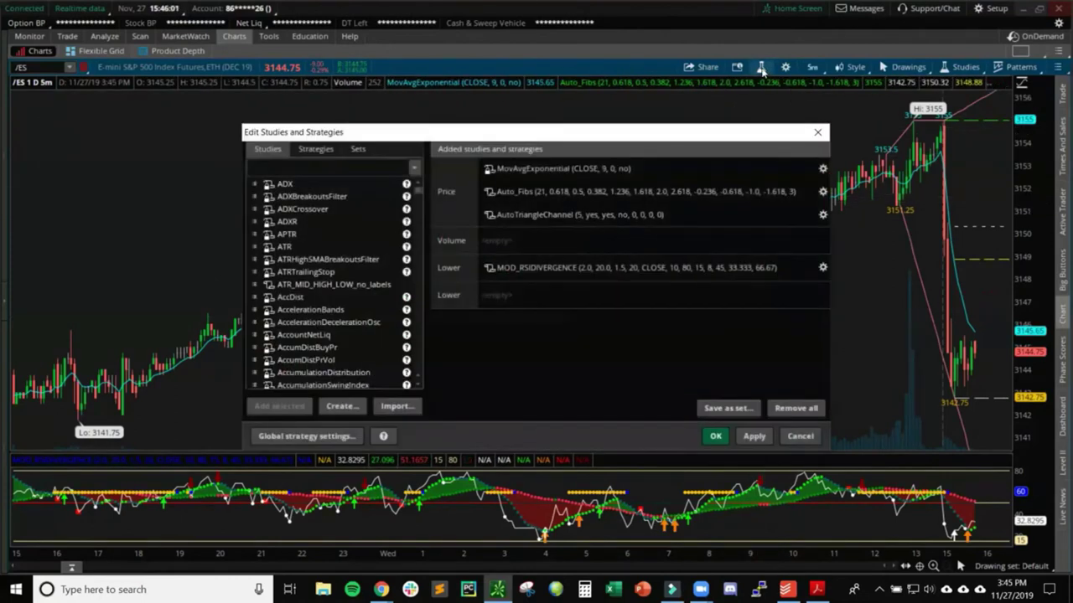
click(748, 408)
text(PL)
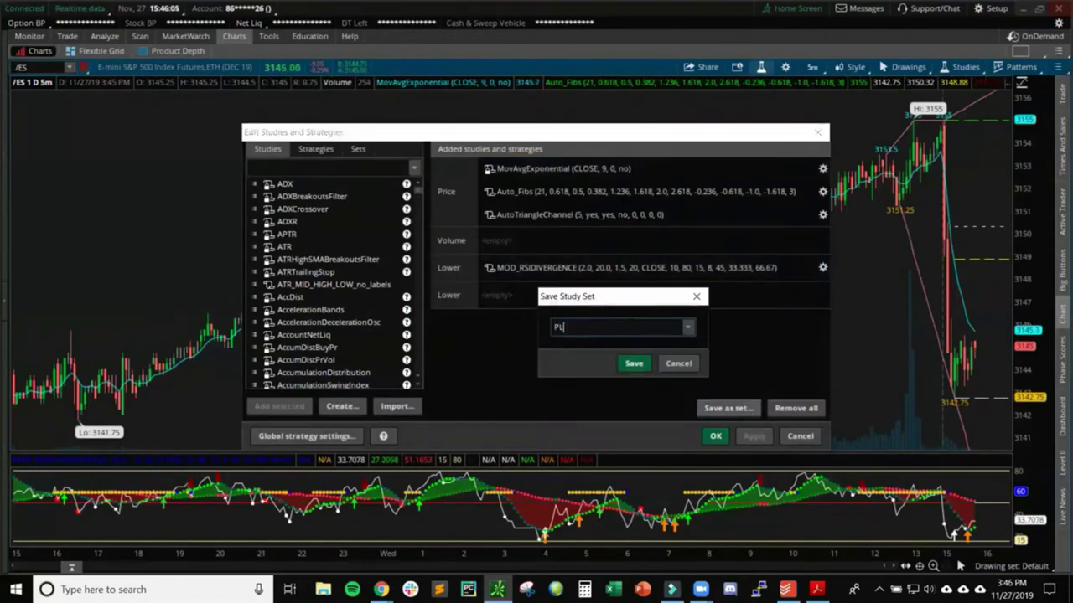
text(T Example)
click(634, 363)
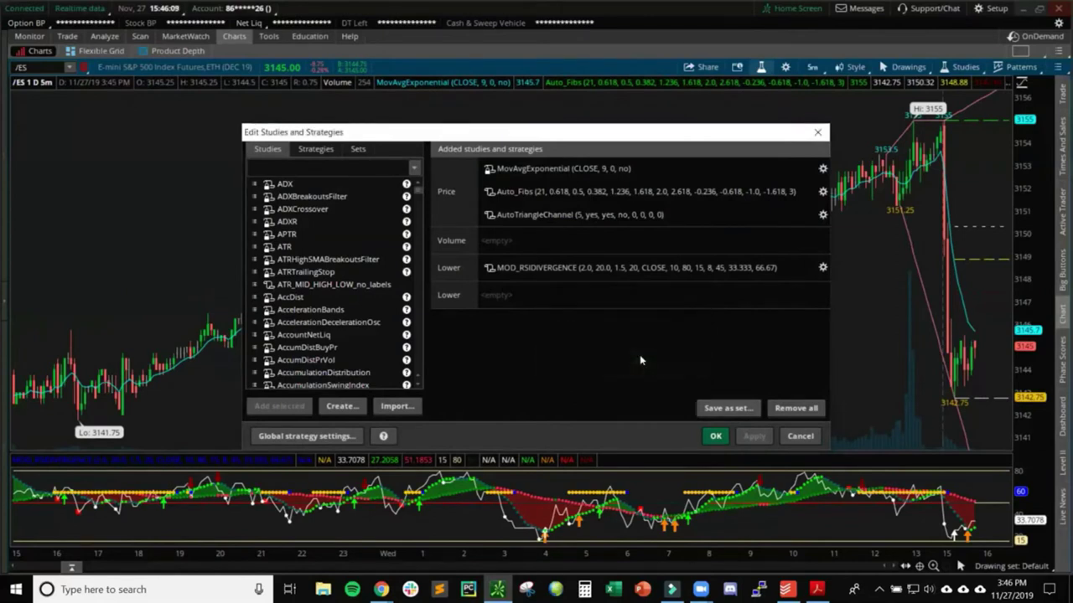
click(715, 436)
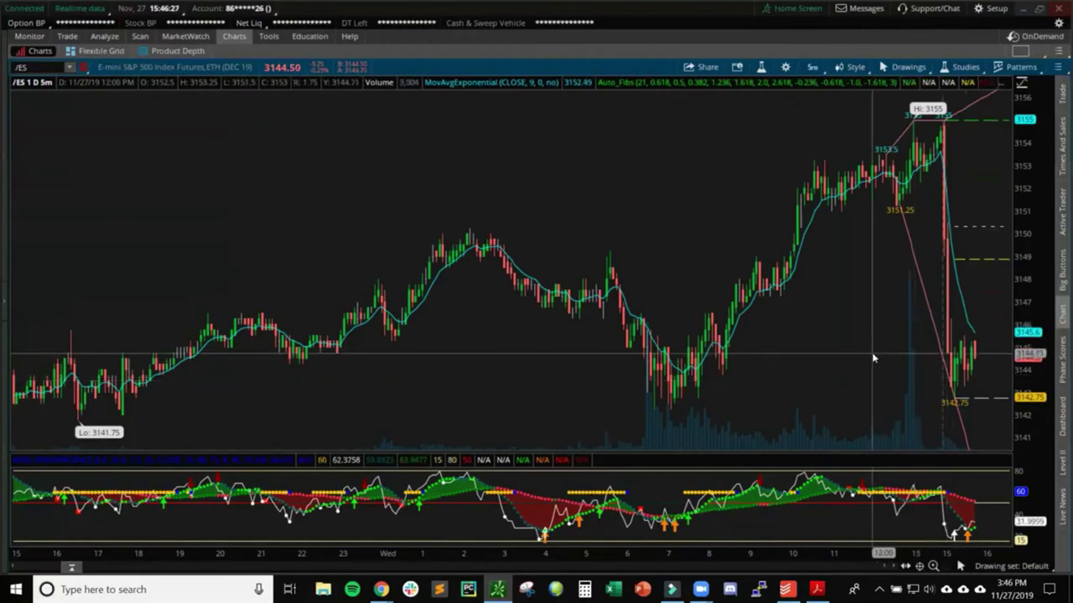
Save the chart style as PLT Base Style + Indicators with patterns and study set included.
click(842, 68)
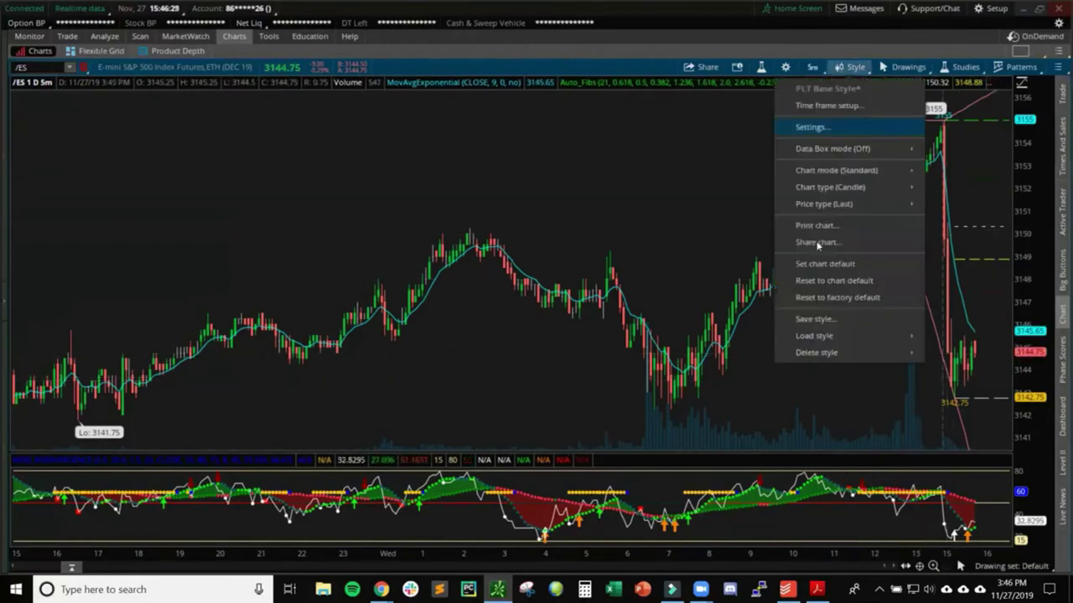
click(813, 319)
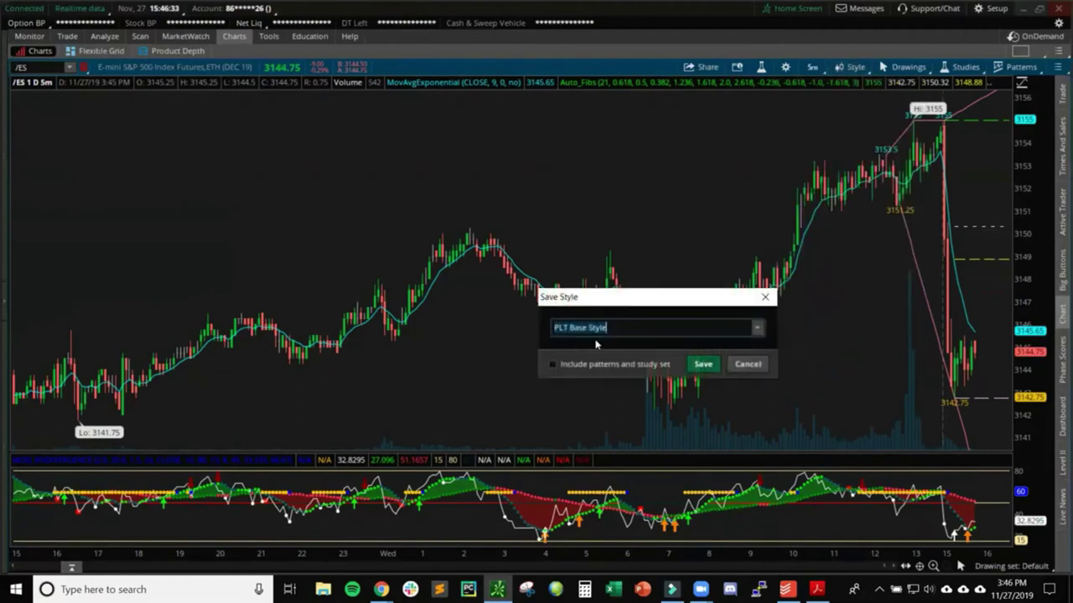
key(End)
text(+ Indicators)
click(598, 366)
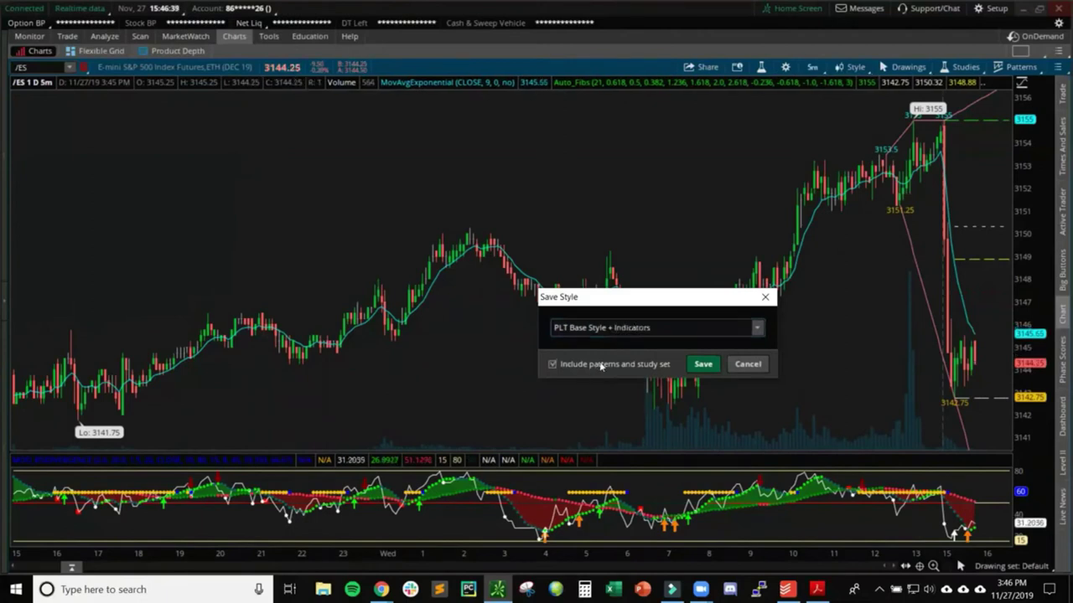
click(703, 365)
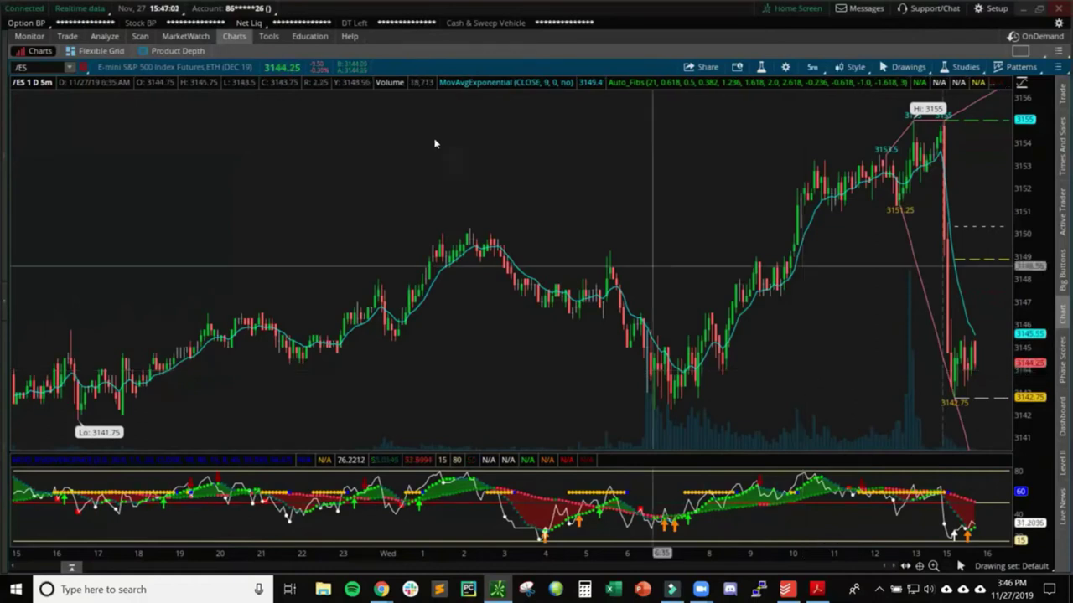
Activate the Pointer drawing tool, zoom in on the most recent half of the chart, and return to the full view.
click(521, 150)
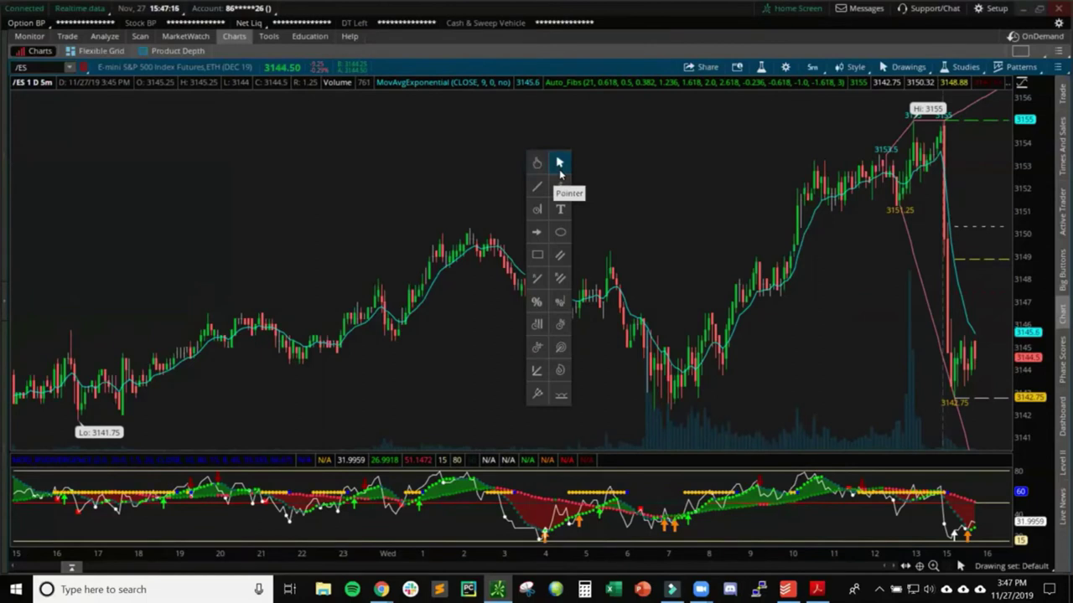
click(560, 164)
drag(564, 209, 947, 205)
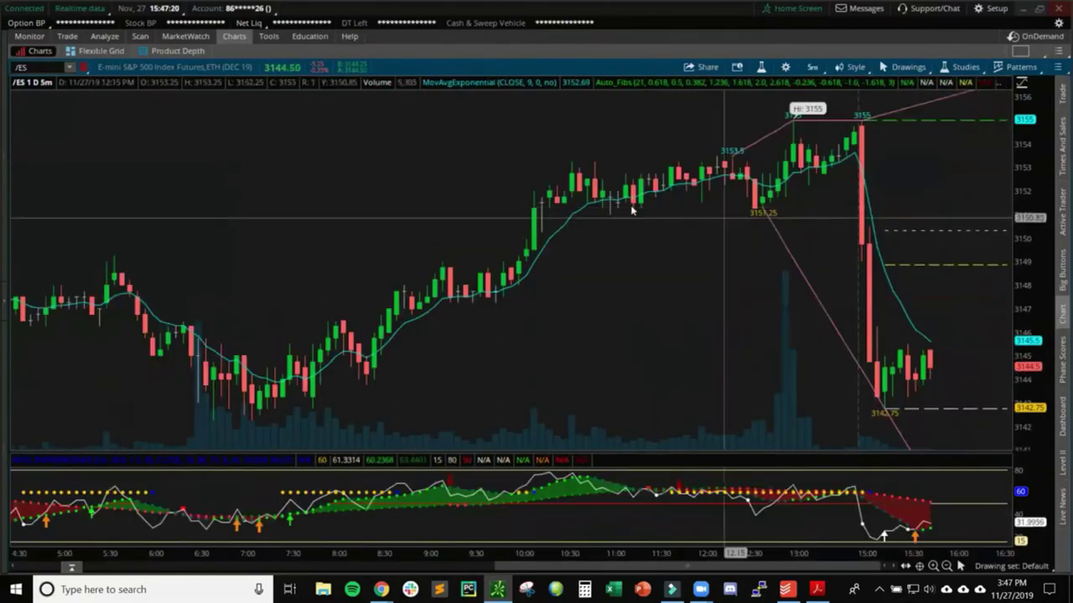
right_click(411, 150)
click(436, 159)
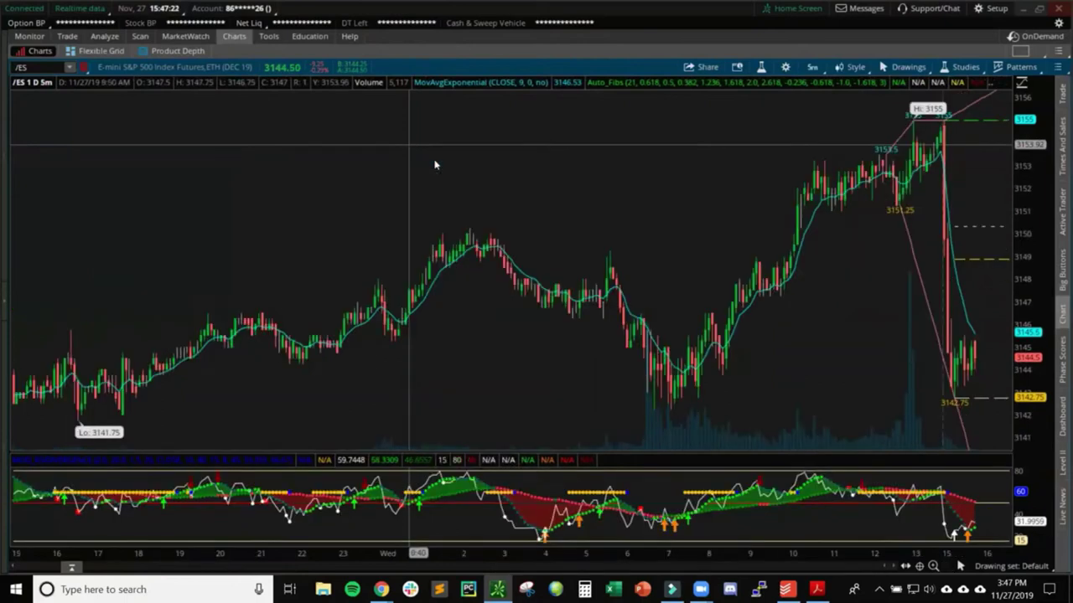
Examine the drawing tools offered on the chart and in the Drawings options.
middle_click(653, 156)
middle_click(662, 155)
middle_click(662, 141)
middle_click(647, 151)
middle_click(645, 155)
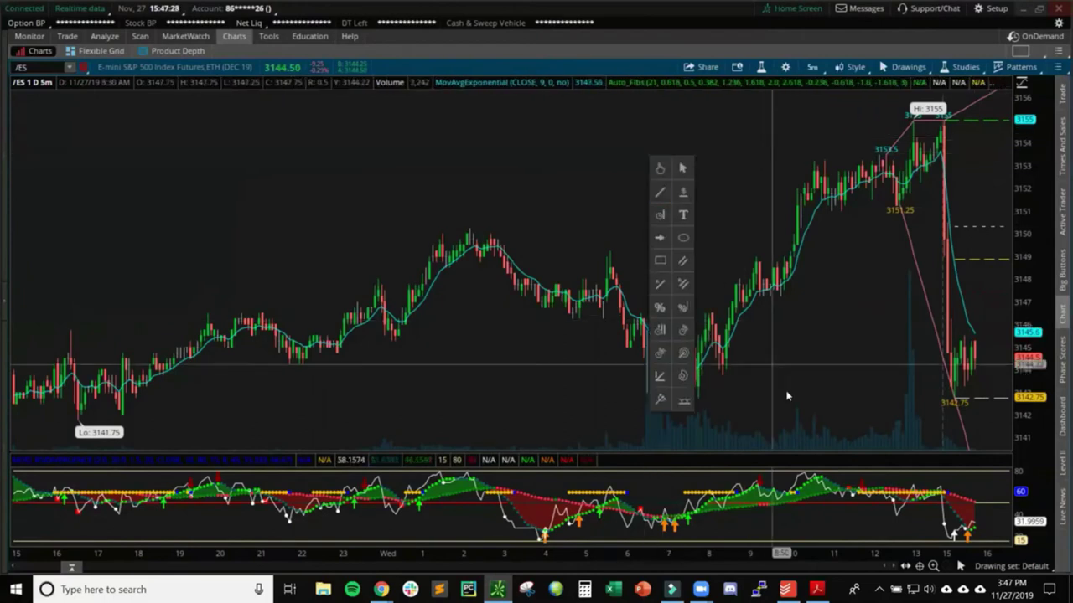
click(918, 67)
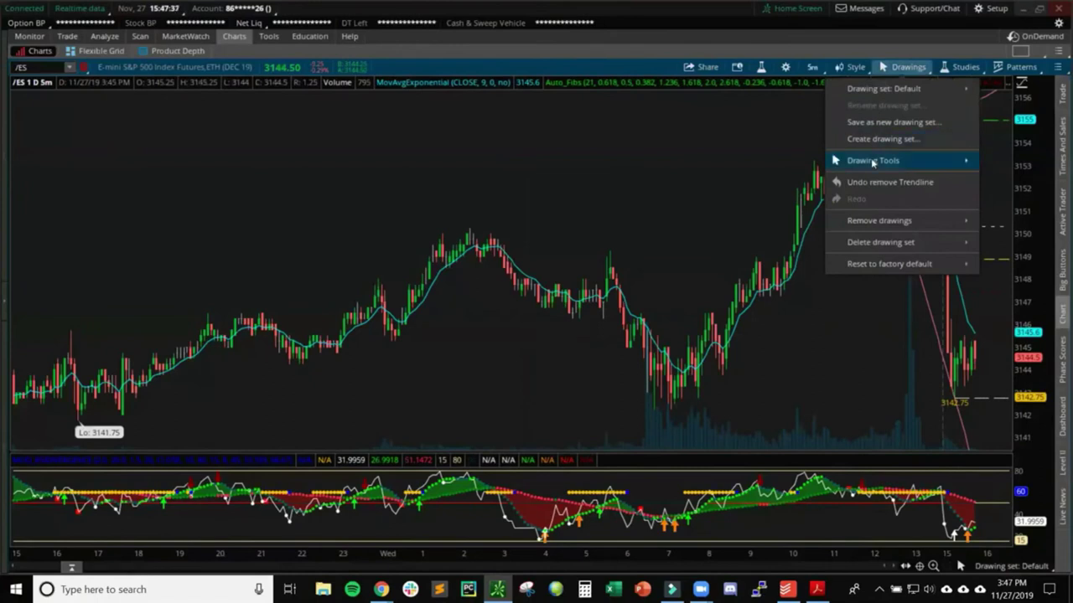
mouse_move(878, 159)
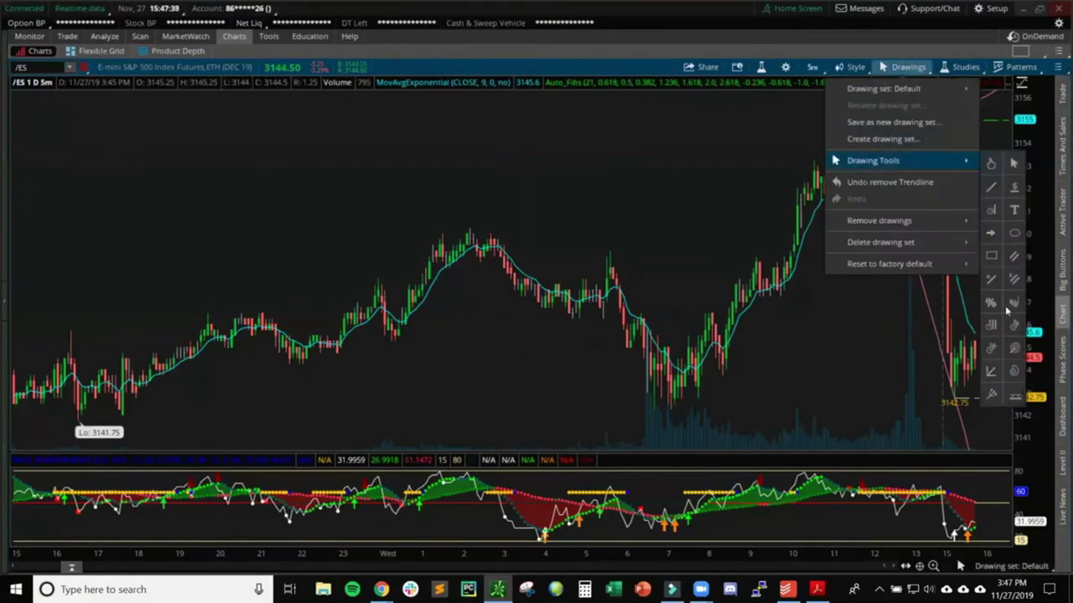
Draw two trendlines: one along the lows from 3142.25 to 3143.75, one across the highs from 3150.25 to 3155.
drag(987, 154, 683, 149)
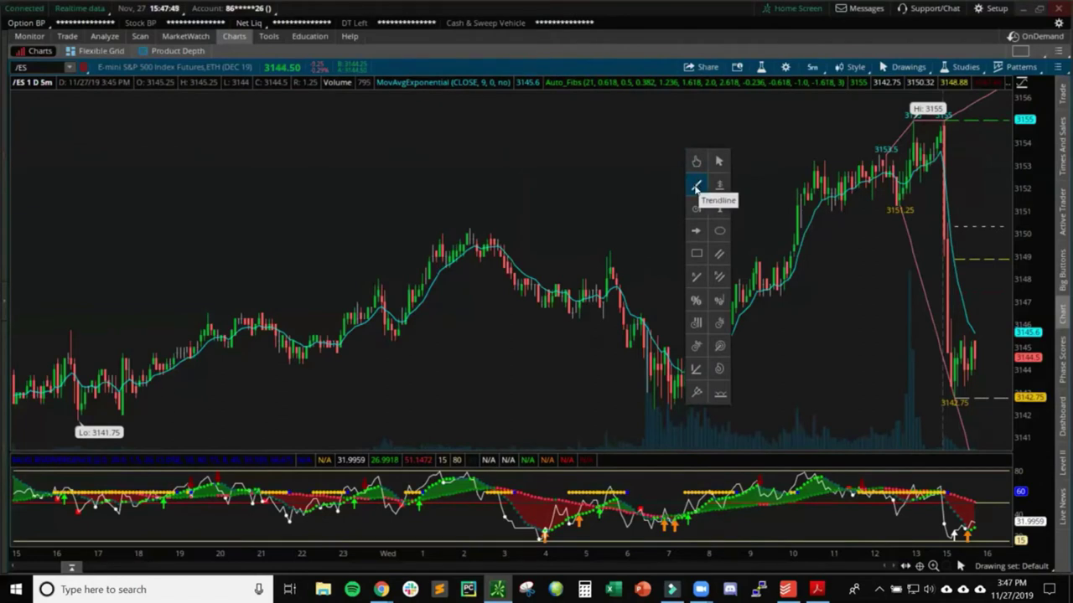
click(695, 187)
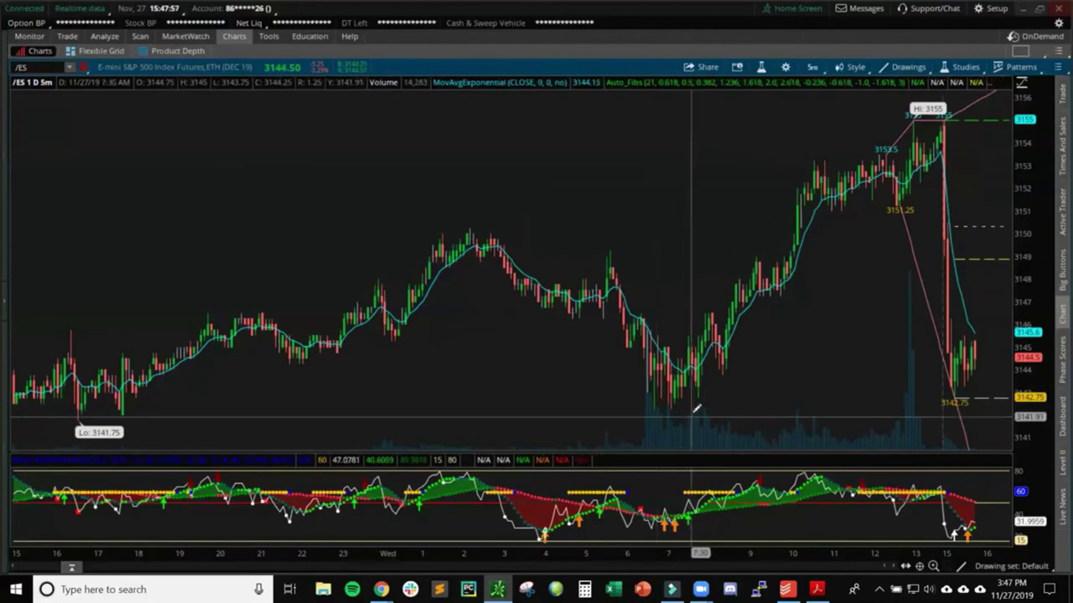
drag(671, 409, 730, 378)
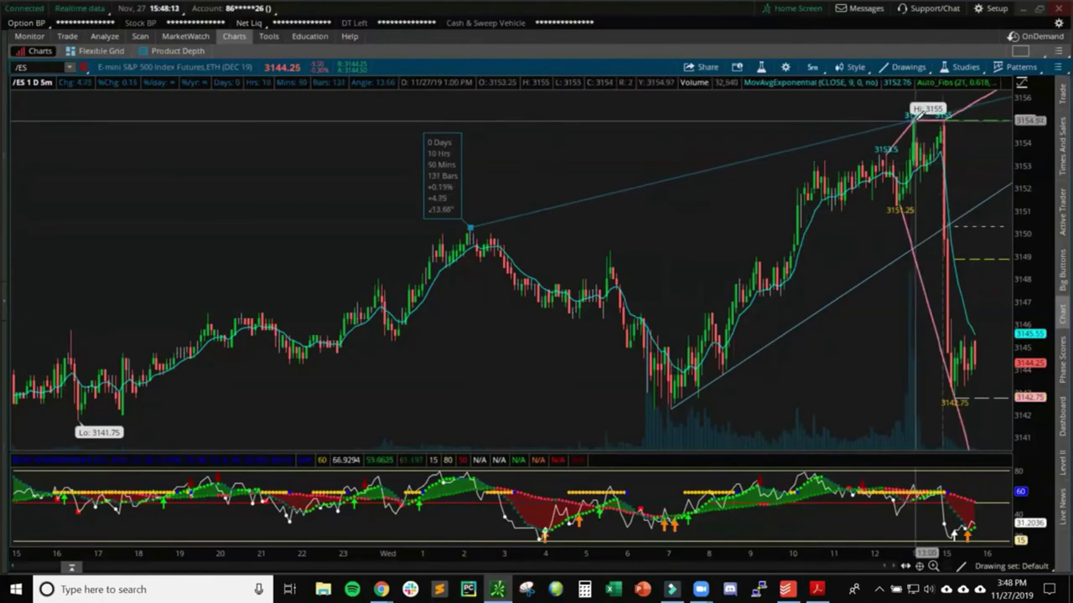
click(821, 119)
middle_click(687, 385)
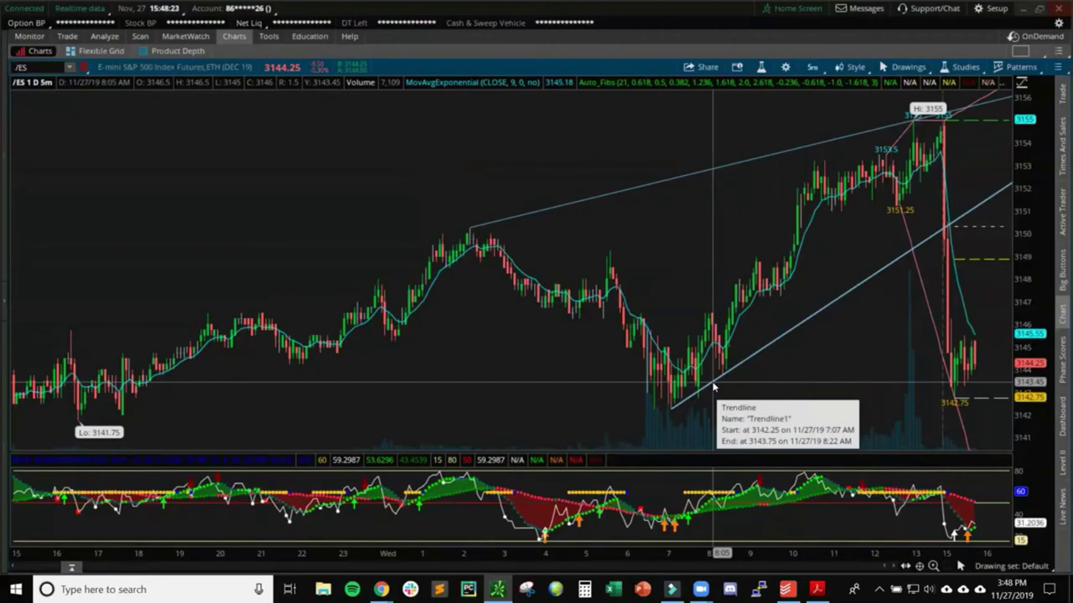
Add a Price Level line across the chart at the early-morning swing high, about 3150.25.
right_click(668, 217)
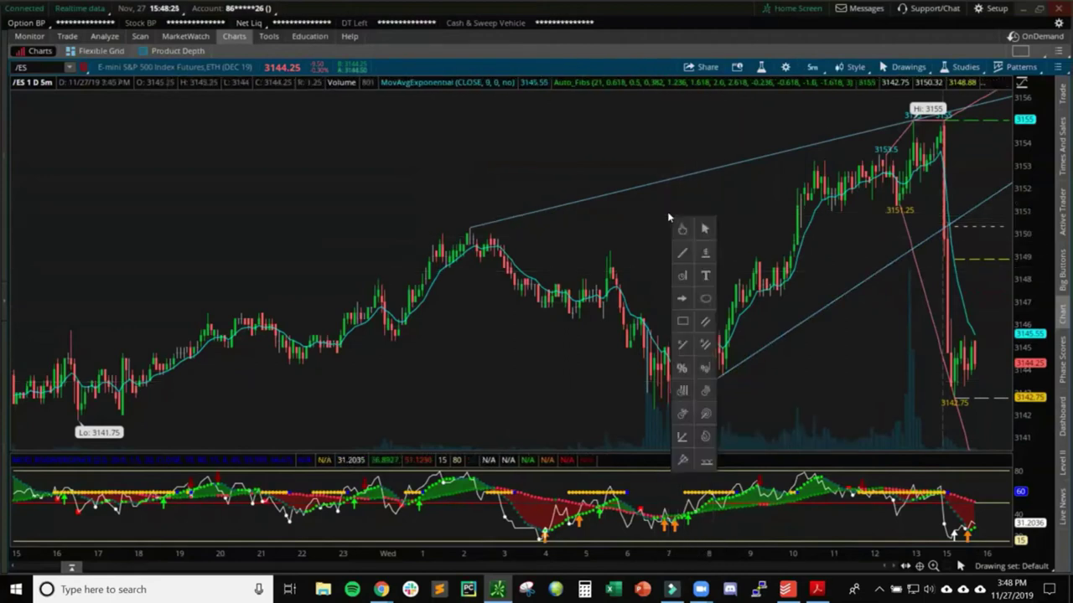
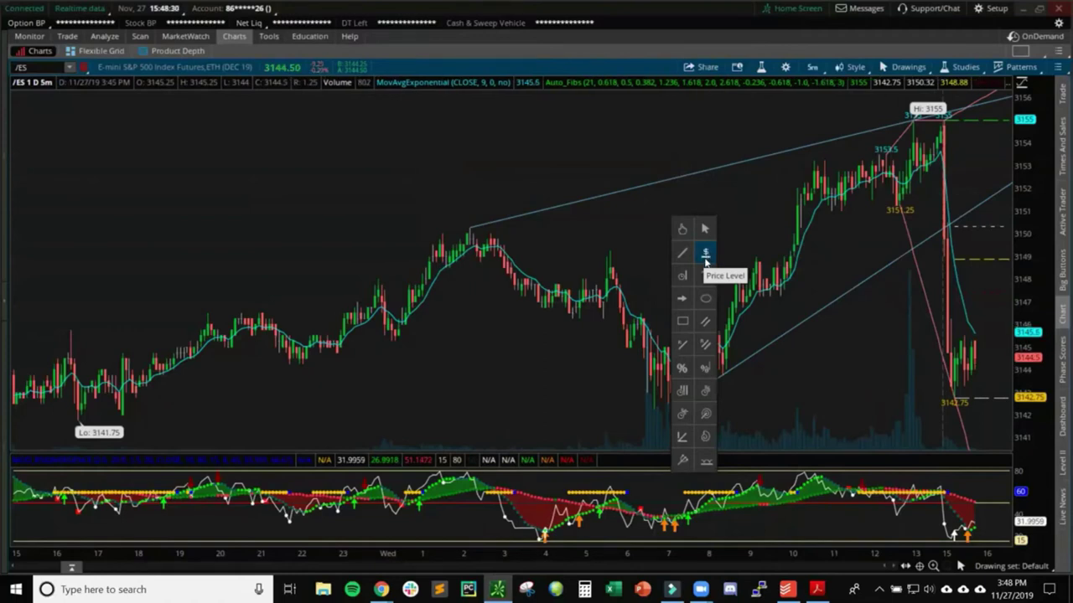
click(705, 255)
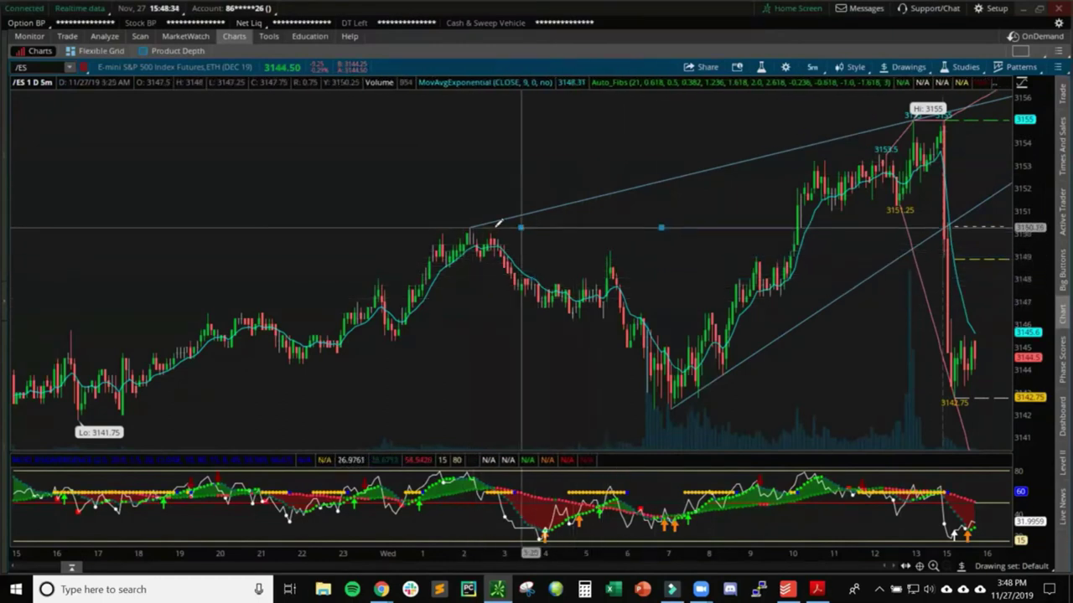
click(481, 221)
Draw a parallel channel along the lows near 7:00 and 8:20, with its opposite line through the early-morning swing high.
middle_click(508, 168)
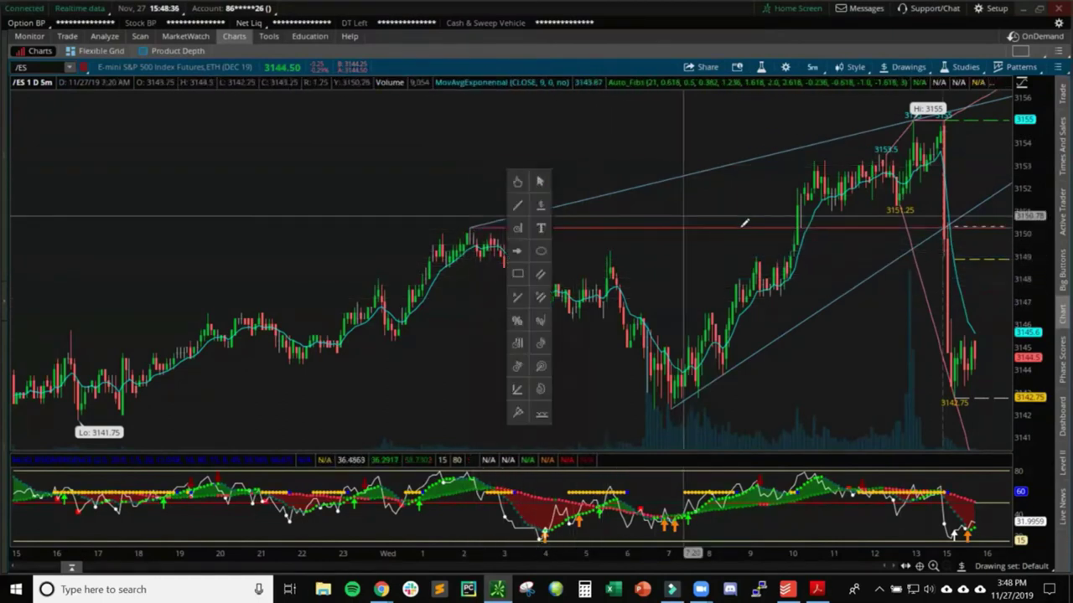
middle_click(539, 167)
middle_click(538, 169)
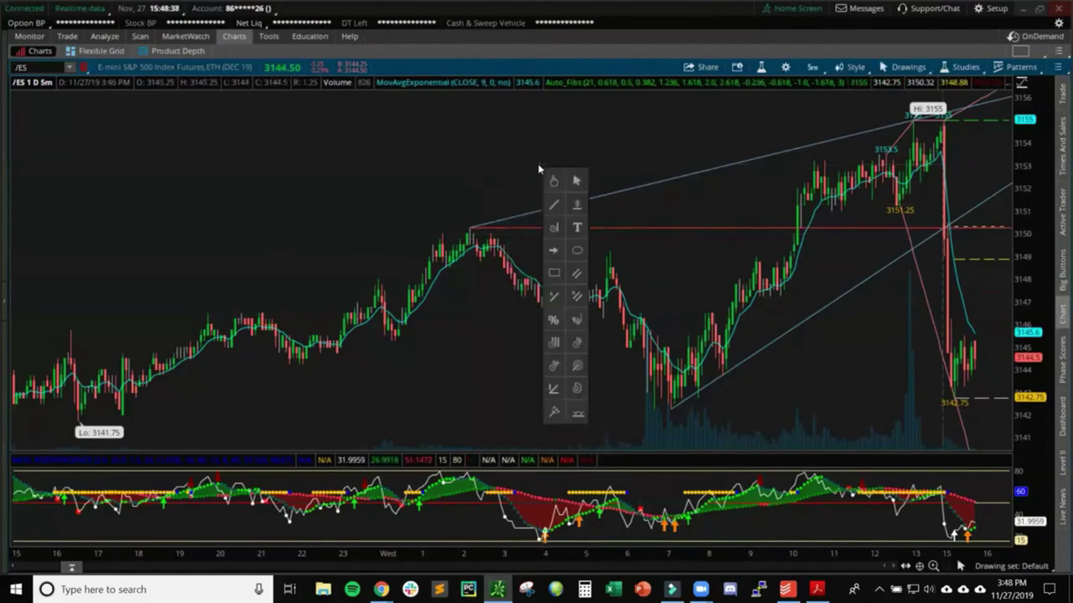
click(575, 277)
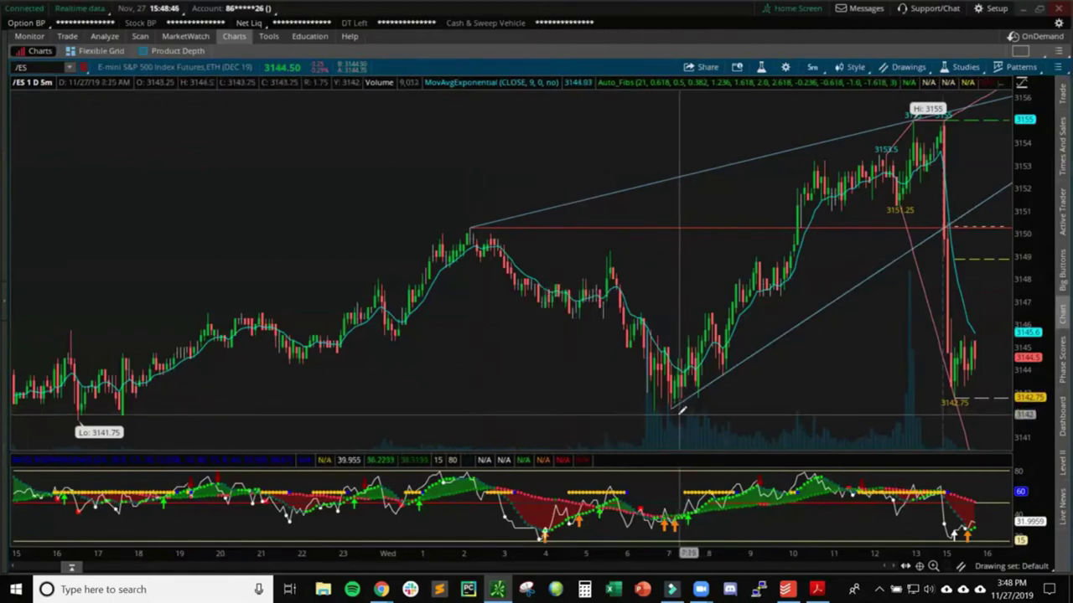
click(670, 408)
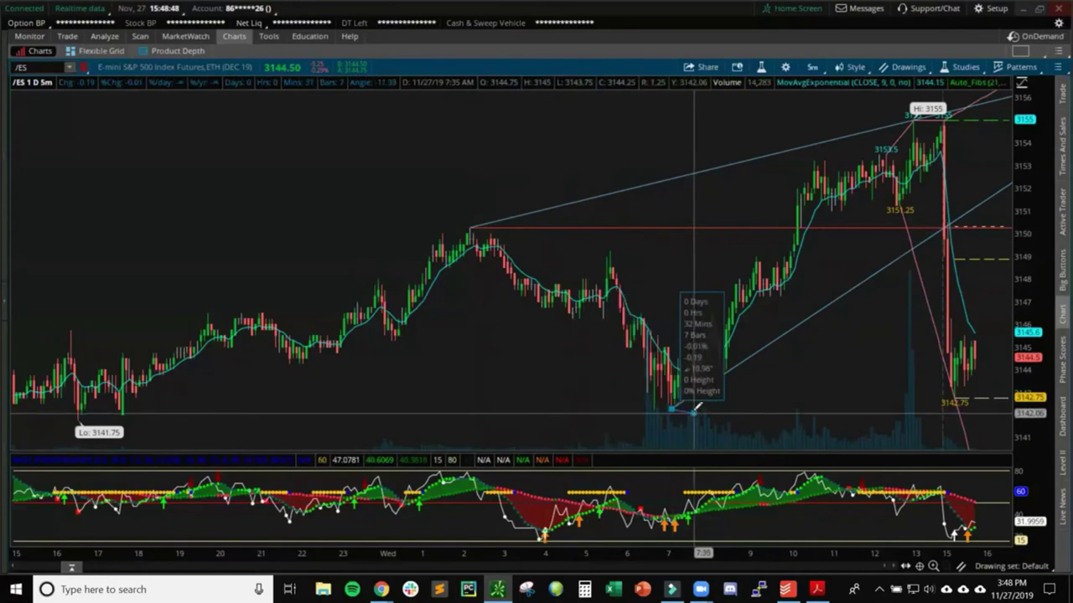
click(725, 371)
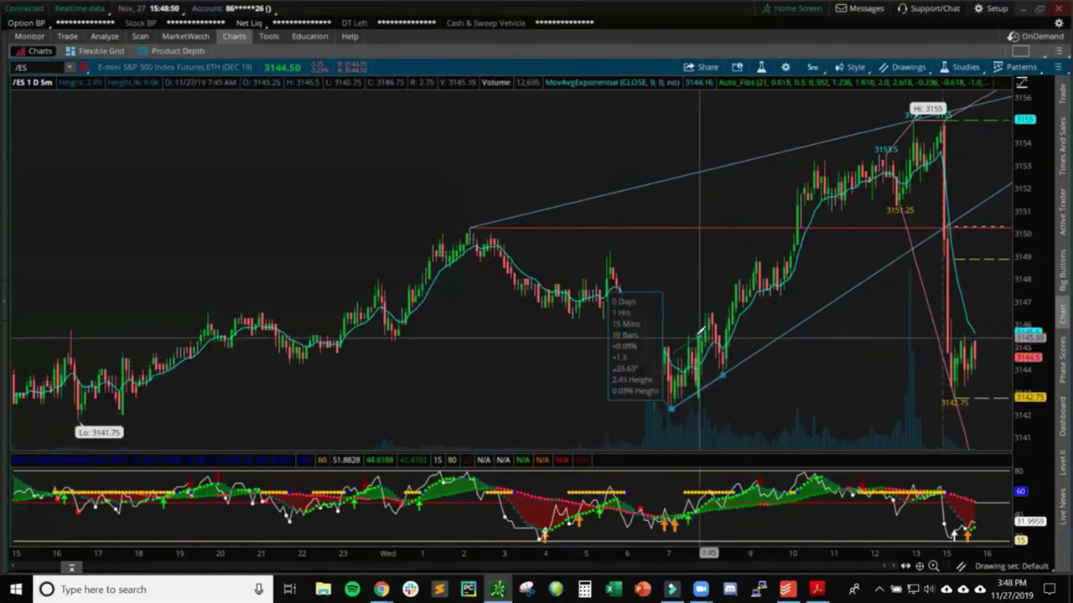
click(474, 225)
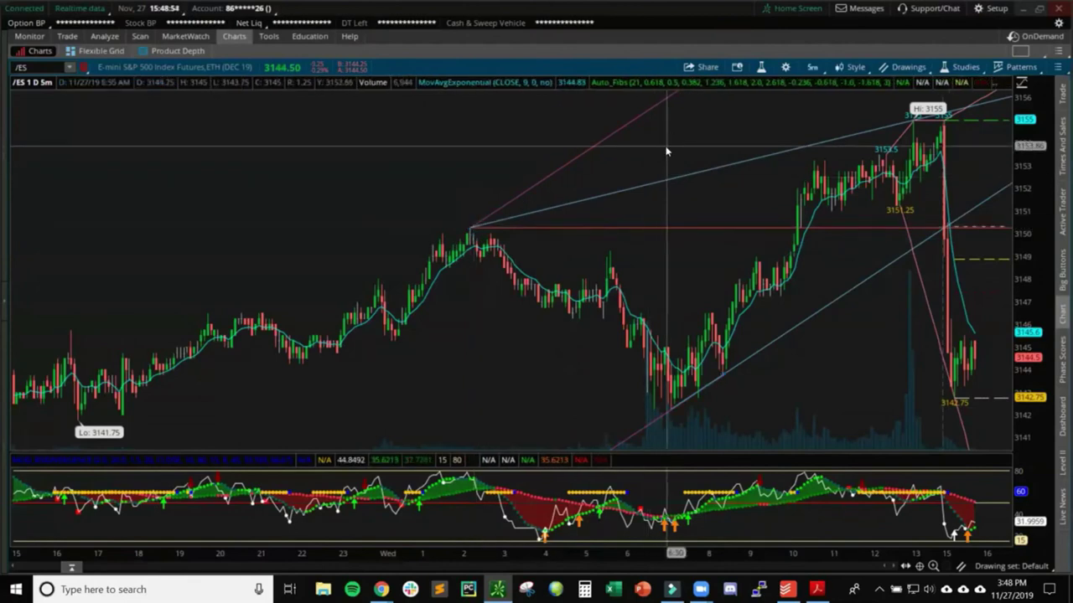
Return to the Pointer and remove the parallel channel from the chart.
middle_click(666, 152)
click(705, 164)
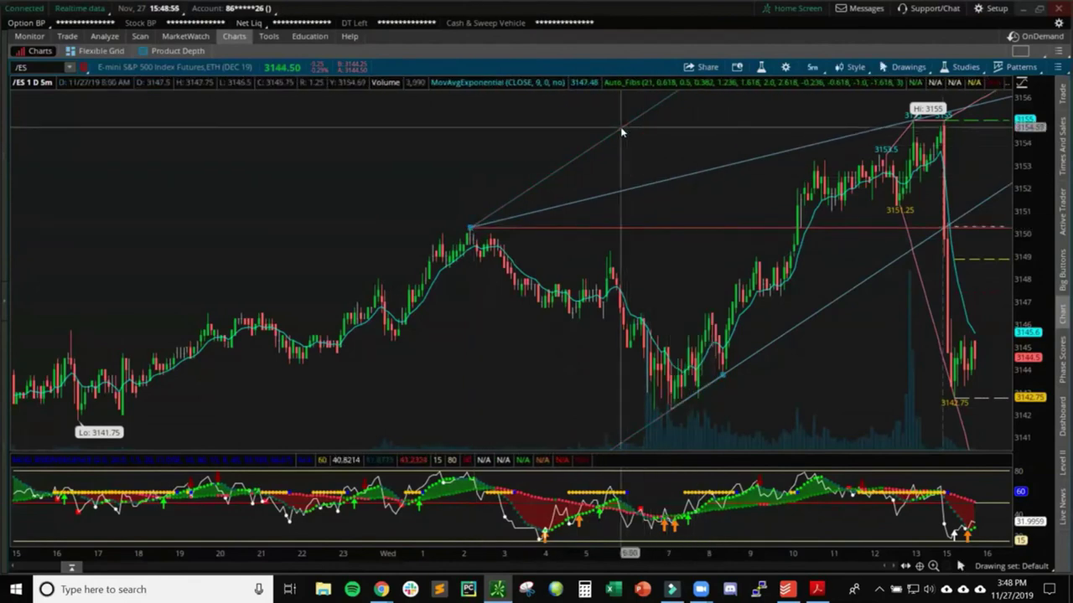
key(Escape)
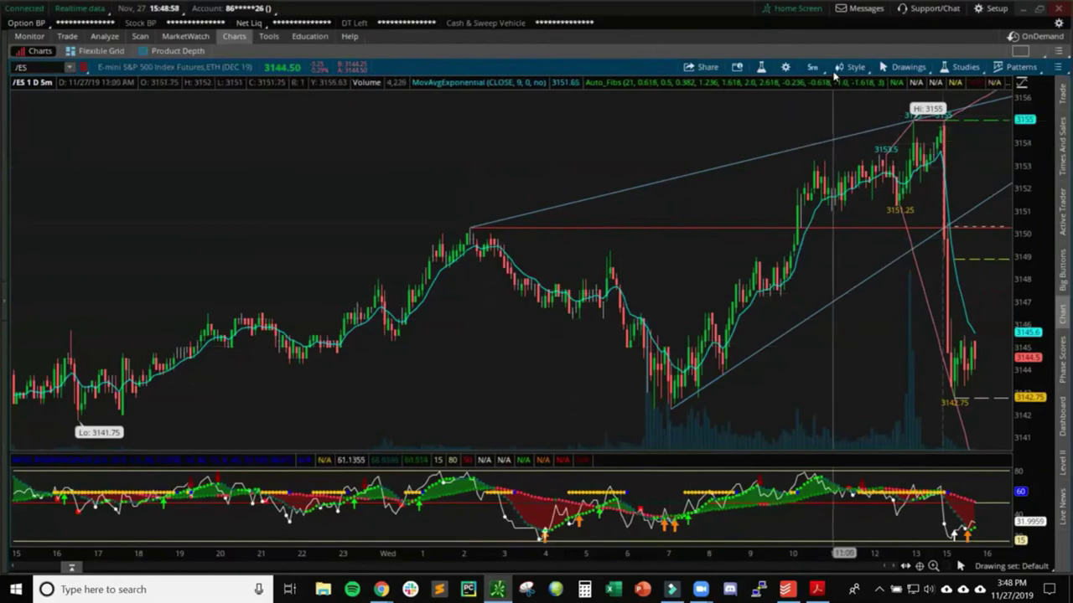
Draw a Fibonacci retracement from the 3150.25 swing high down to the 3142.25 low and return to the Pointer.
middle_click(671, 134)
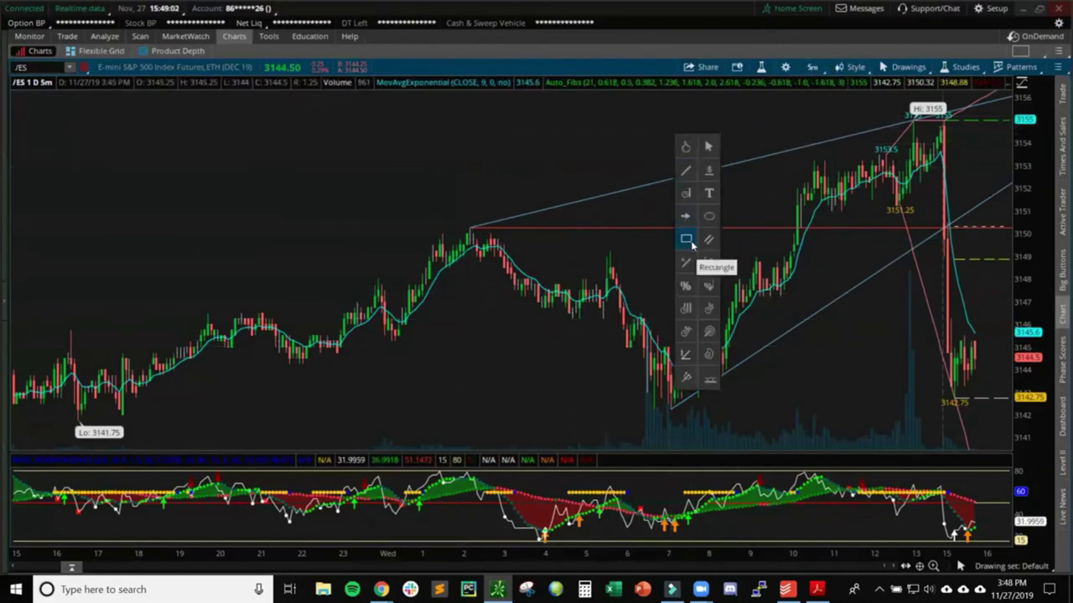
click(684, 286)
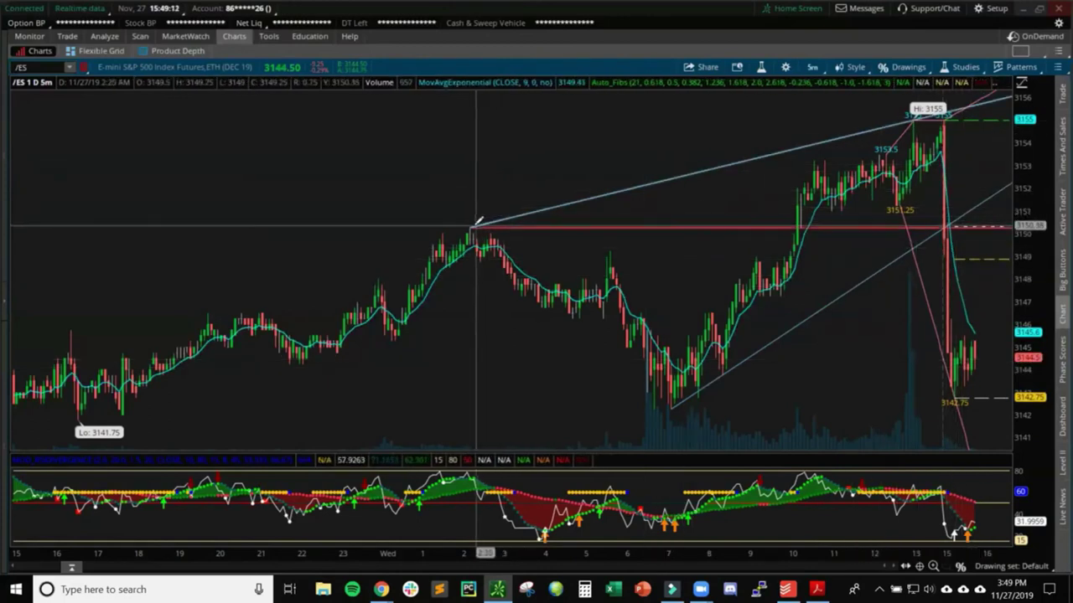
click(473, 227)
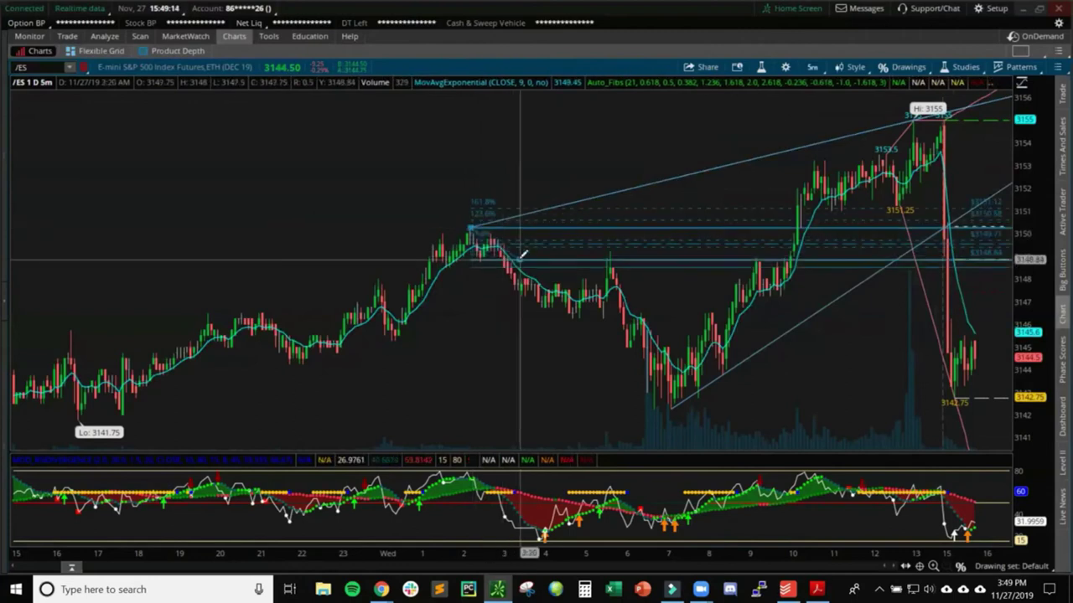
click(653, 408)
right_click(708, 259)
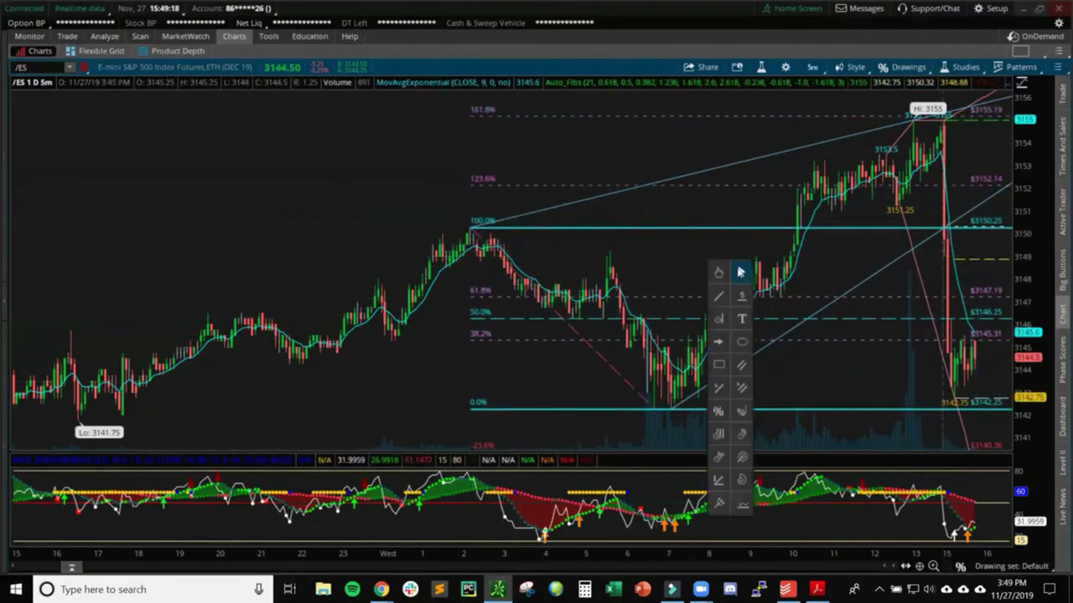
click(714, 270)
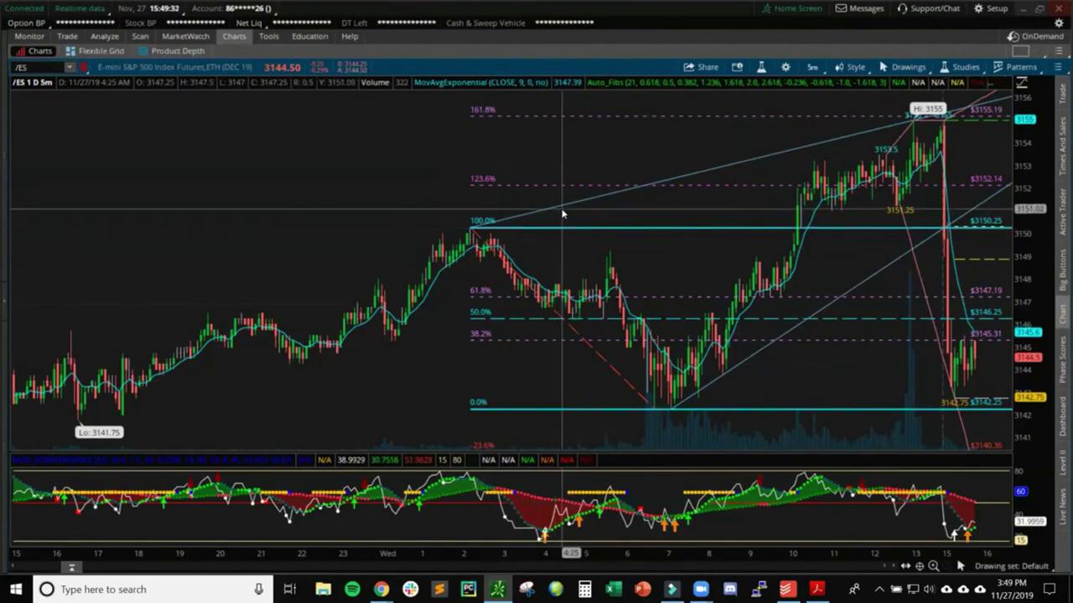
Delete both trendlines, the price level and the Fibonacci retracement from the chart.
mouse_move(564, 207)
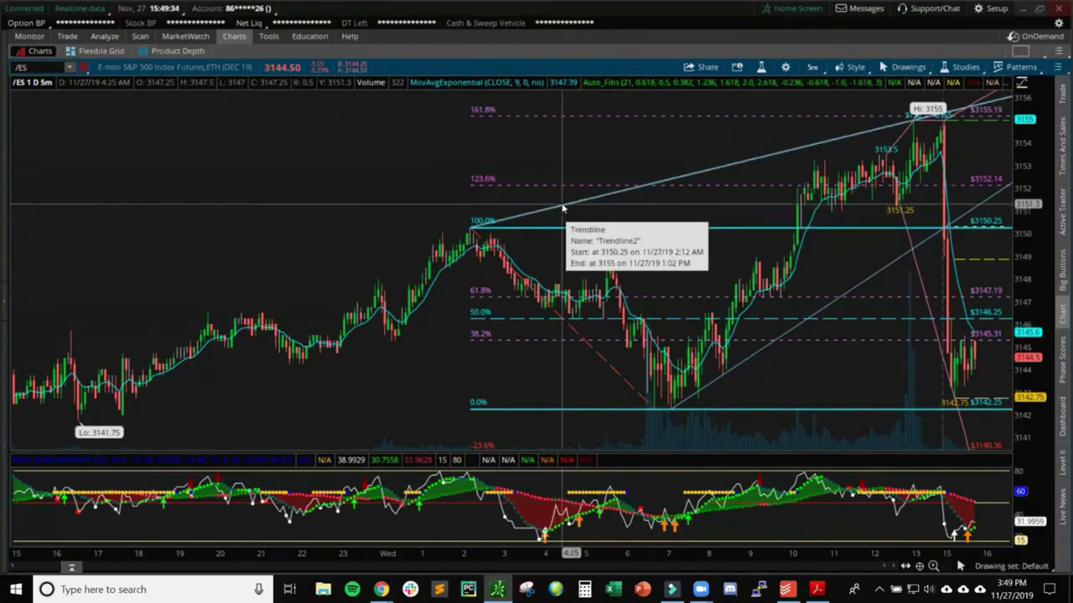
key(Delete)
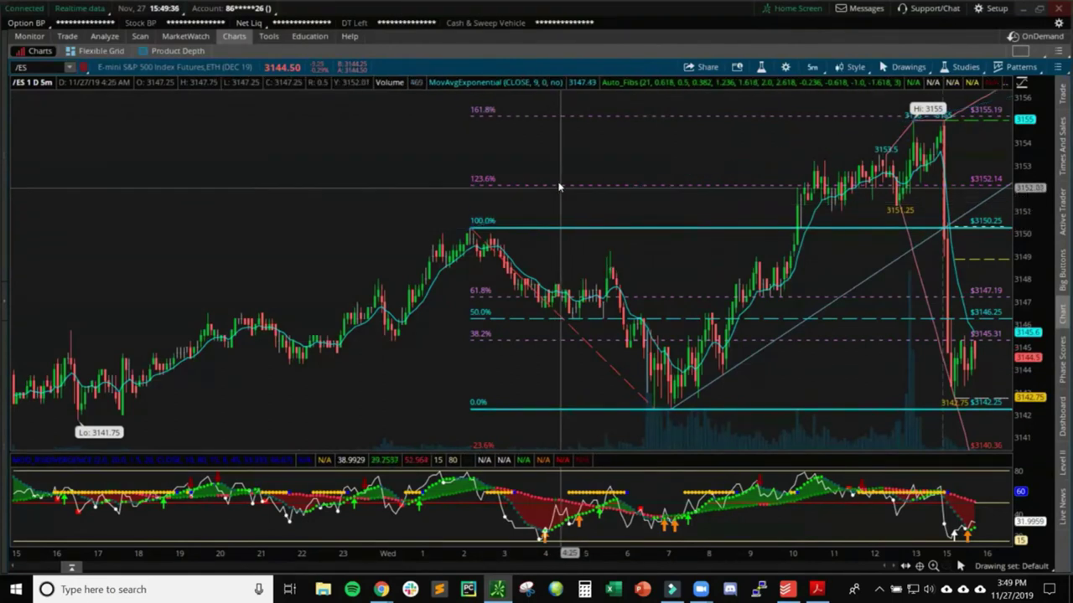
mouse_move(560, 186)
key(Delete)
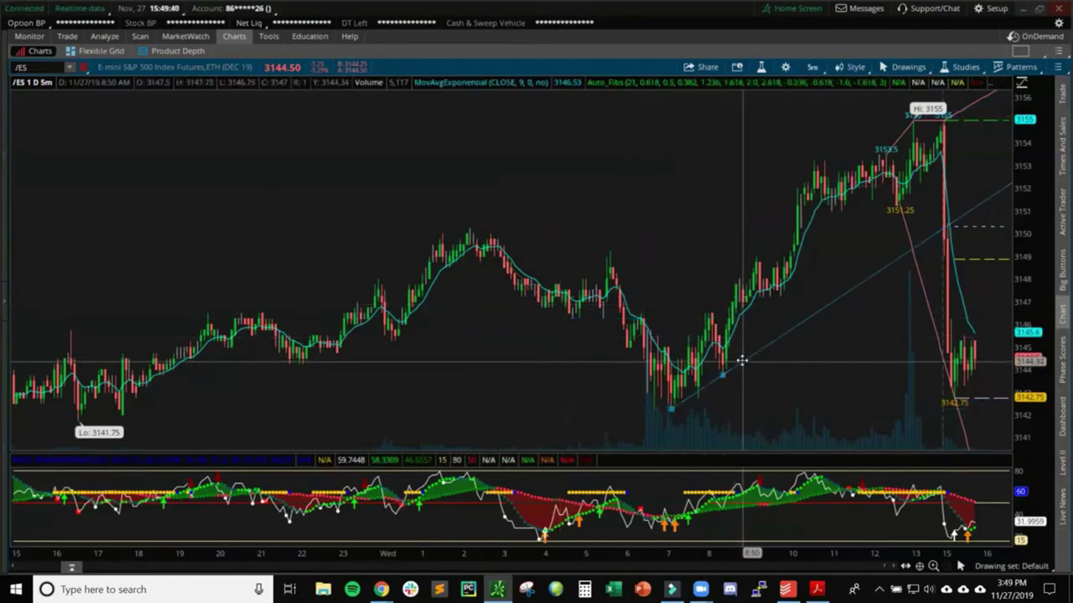
key(Delete)
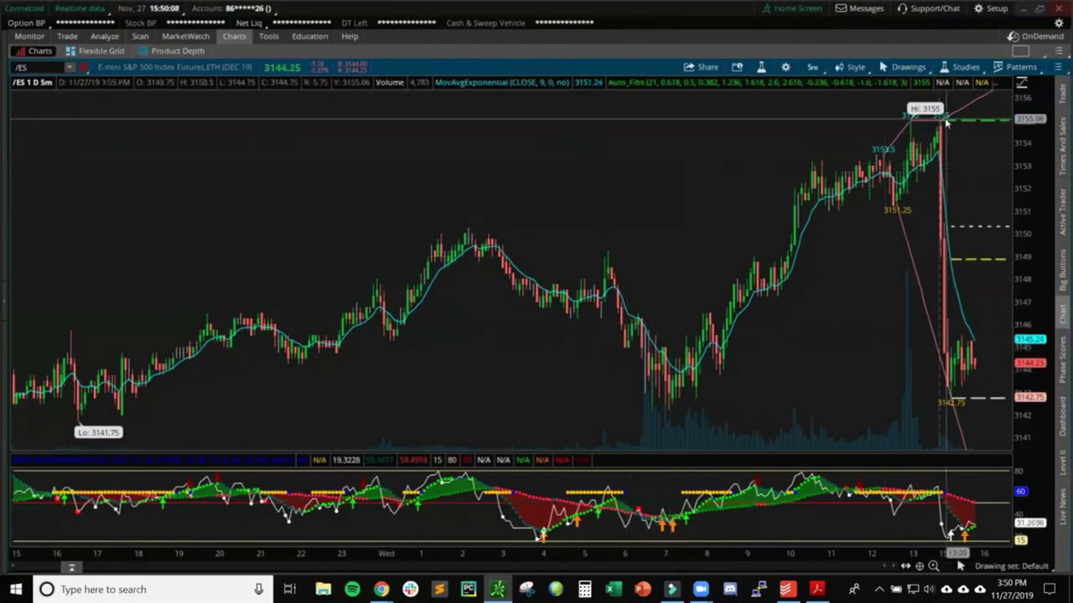
Detach the /ES chart into its own window, go back to the main window and detach the chart again.
click(1057, 53)
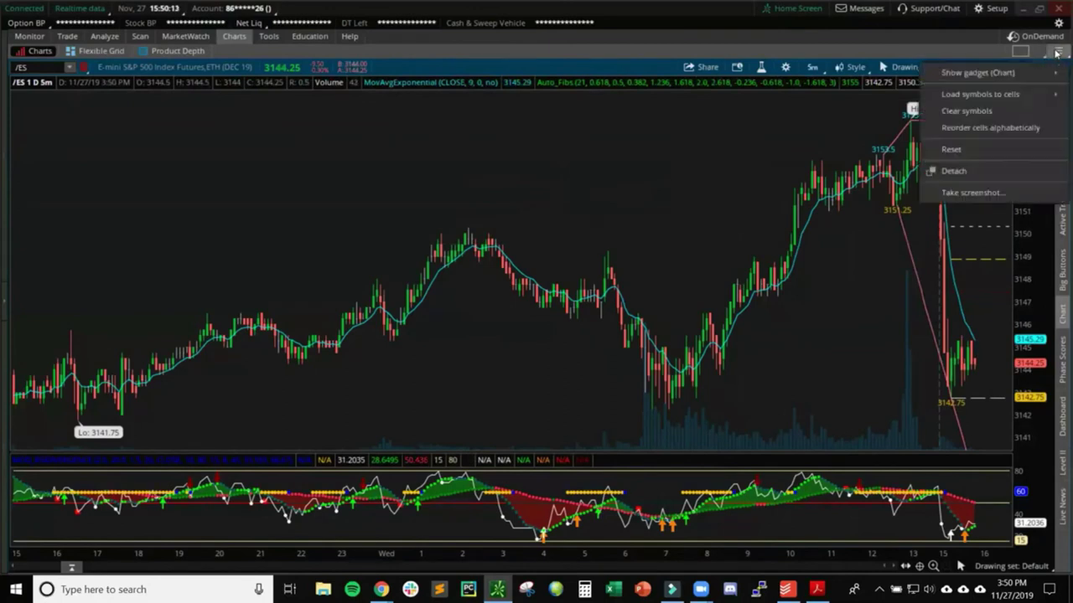
click(954, 171)
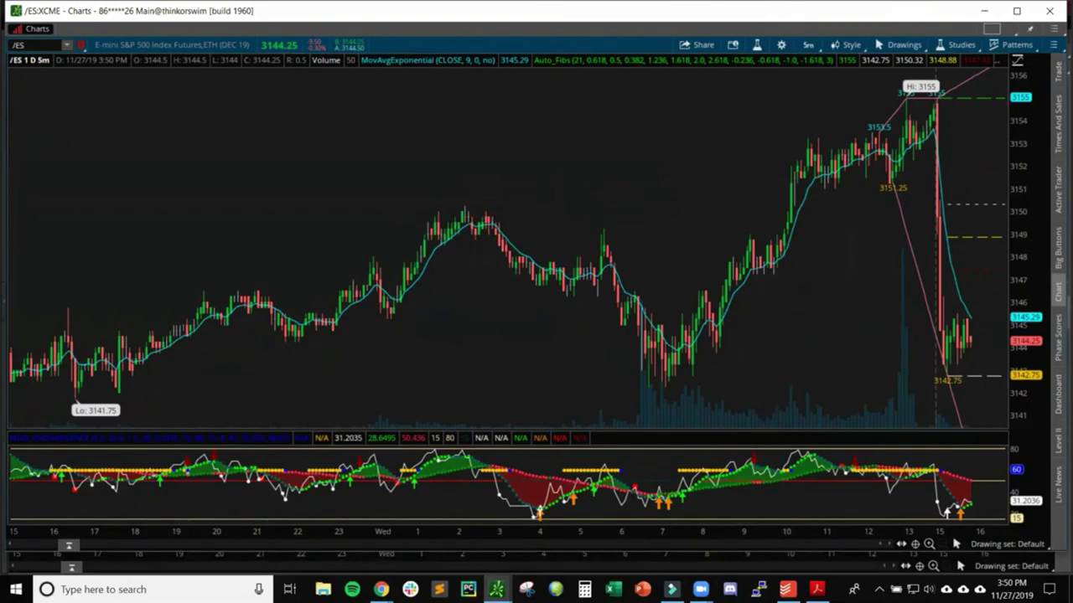
key(alt+Tab)
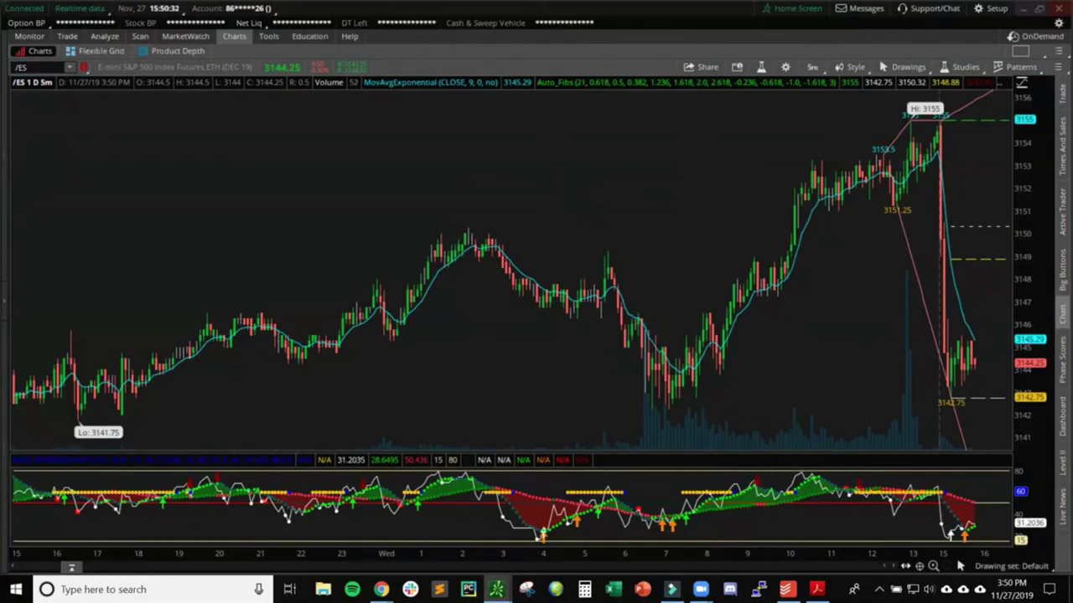
click(1057, 53)
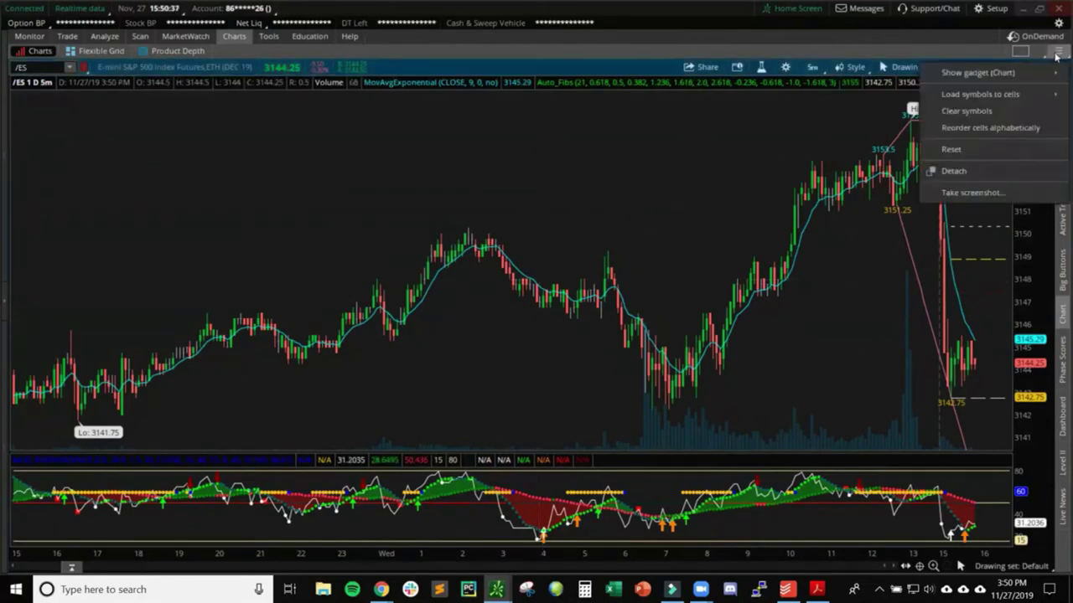
click(955, 171)
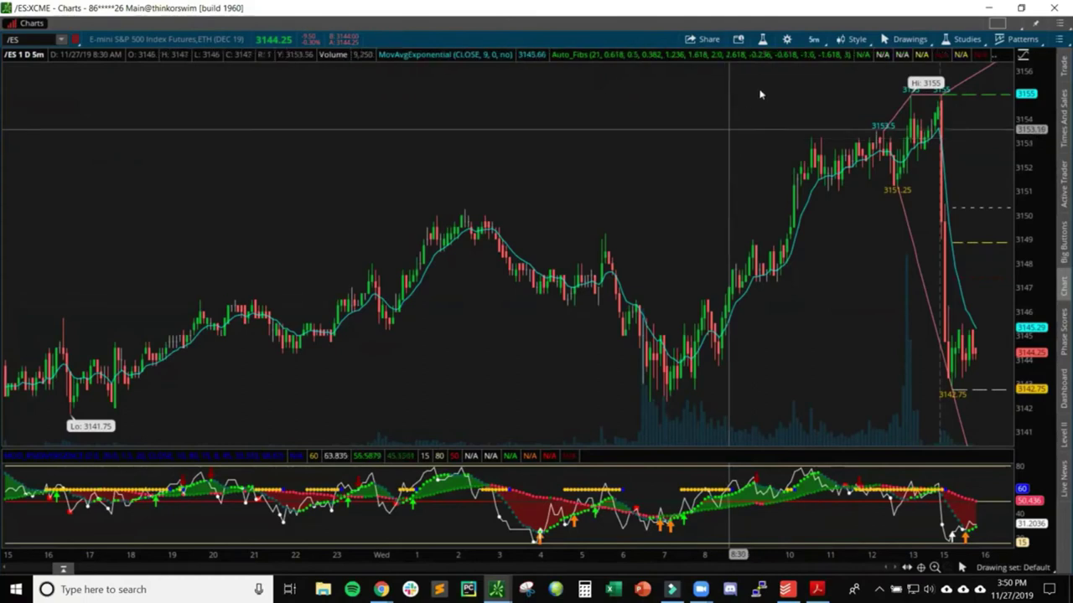
Set the detached window's chart grid to one row of four cells.
click(1058, 26)
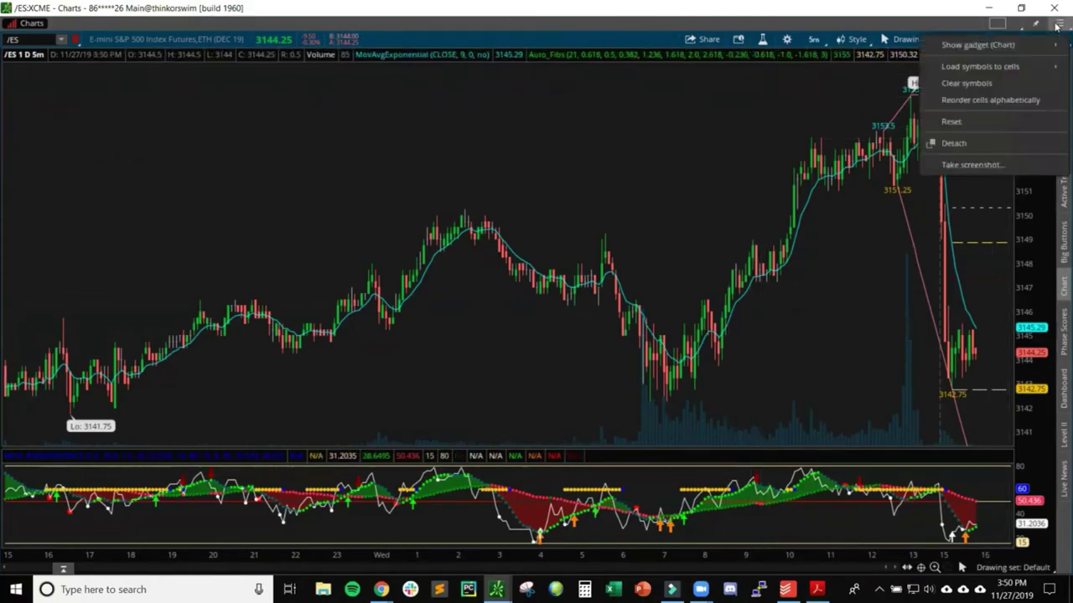
click(996, 25)
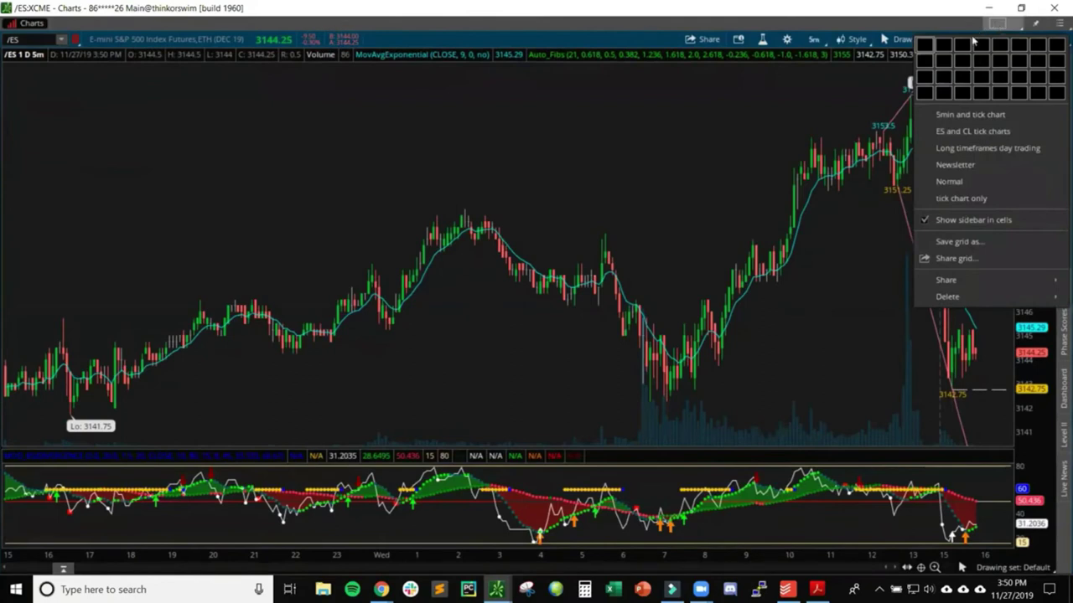
click(977, 47)
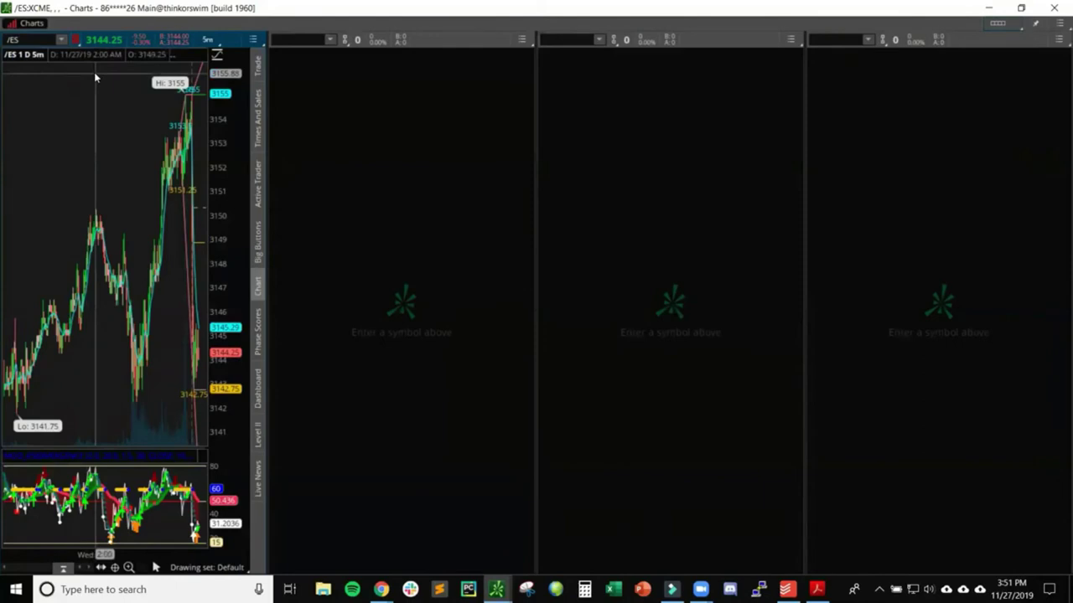
Unlink the /ES cell from its red symbol link and load /NQ in the second grid cell.
click(76, 39)
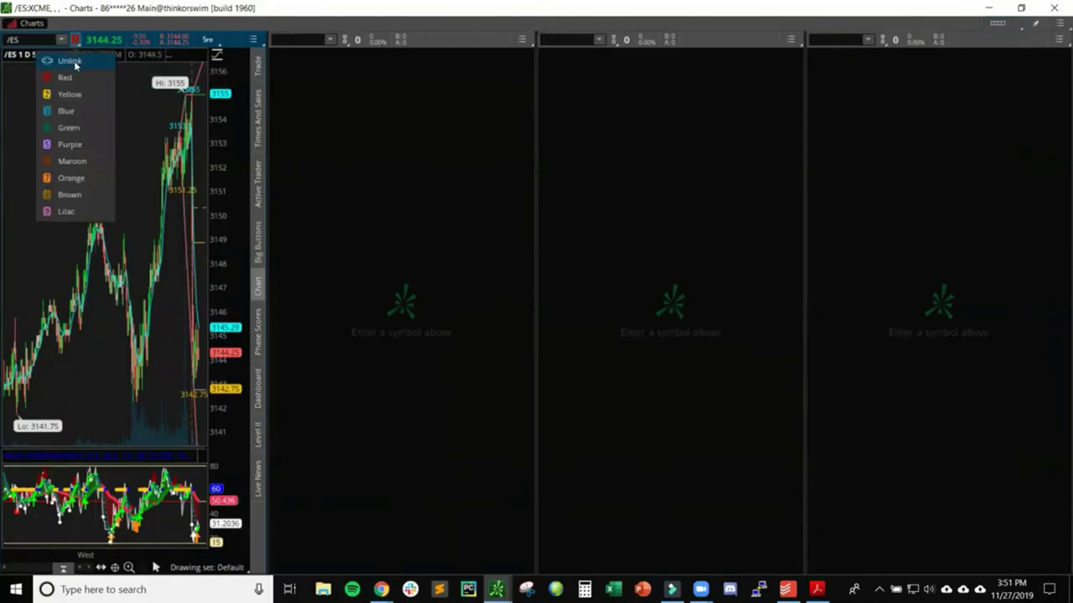
click(74, 61)
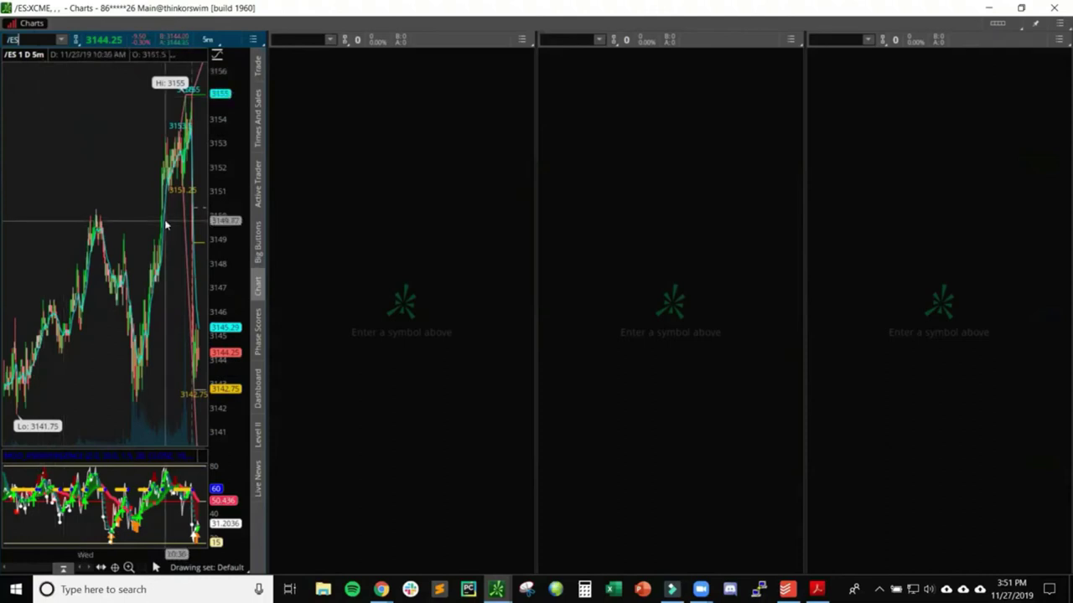
click(298, 39)
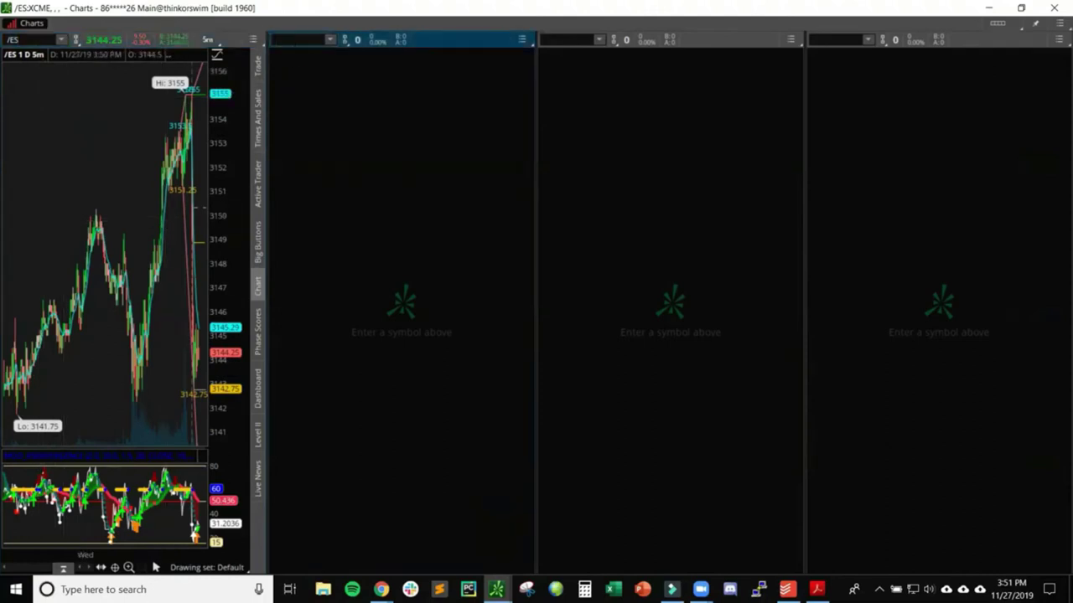
text(/NQ)
key(Return)
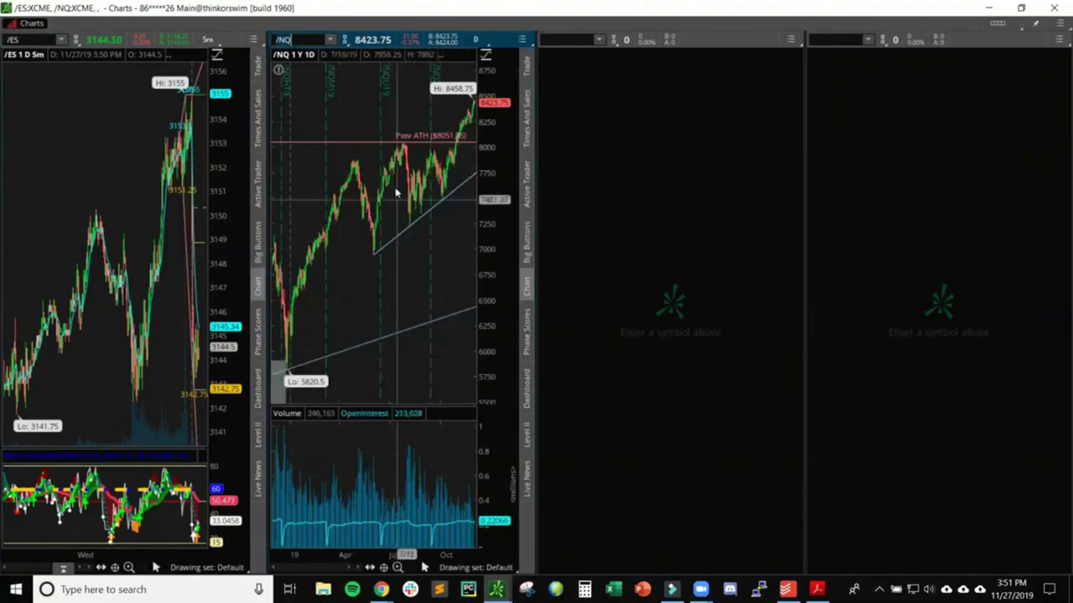
Load /RTY in the third grid cell and /CL in the fourth.
click(570, 39)
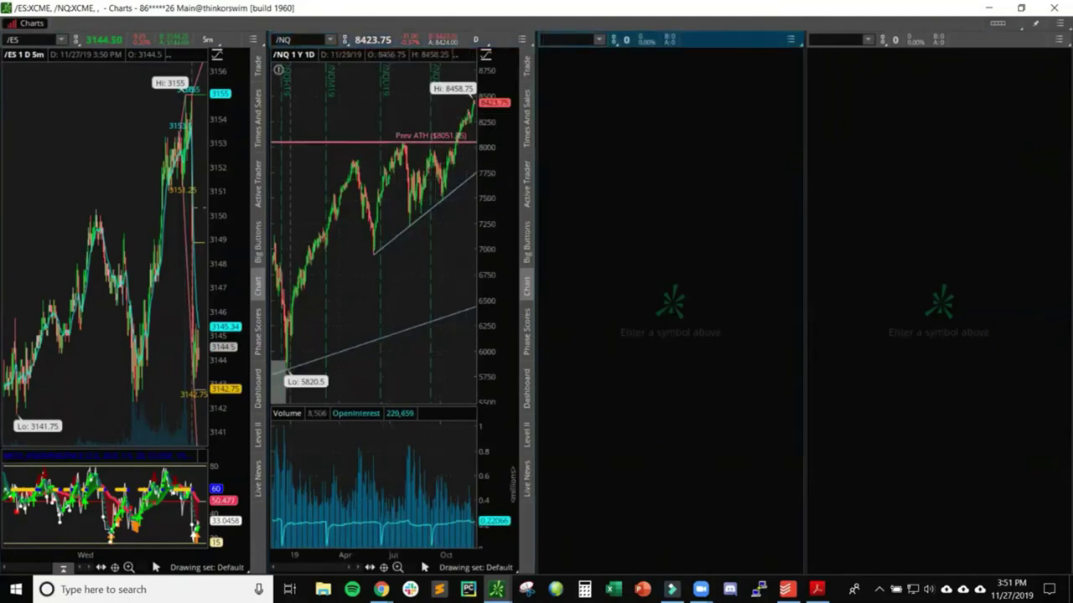
text(/)
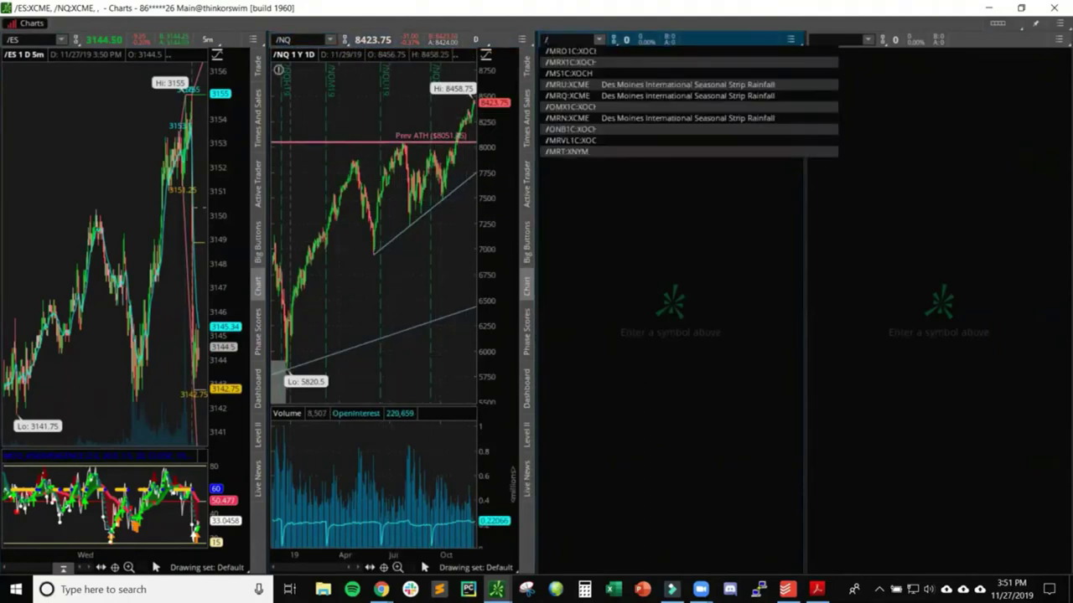
text(RTY)
key(Return)
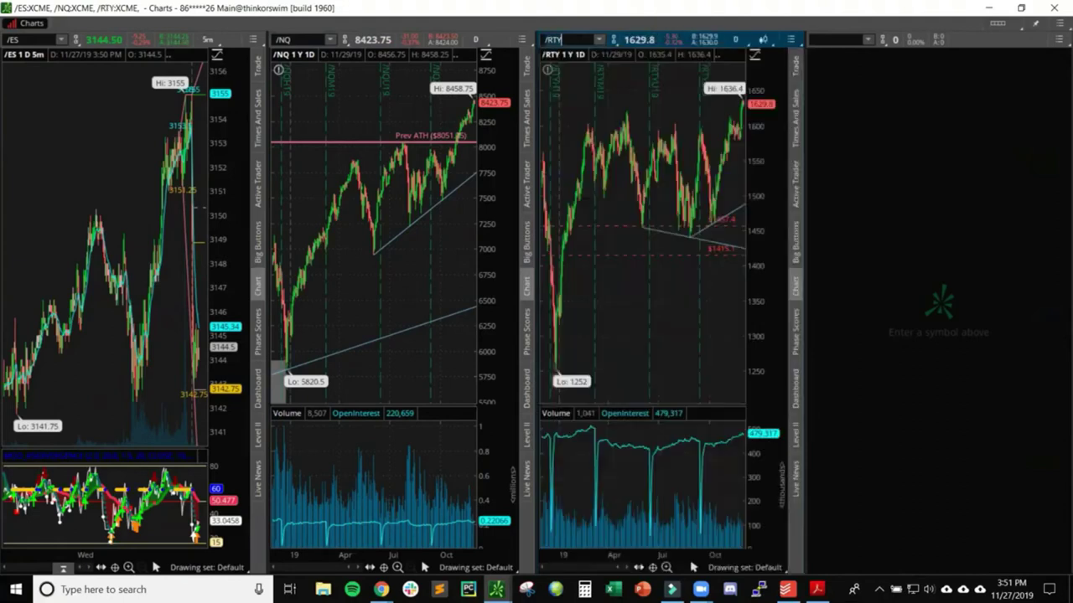
click(838, 39)
text(/CL)
key(Return)
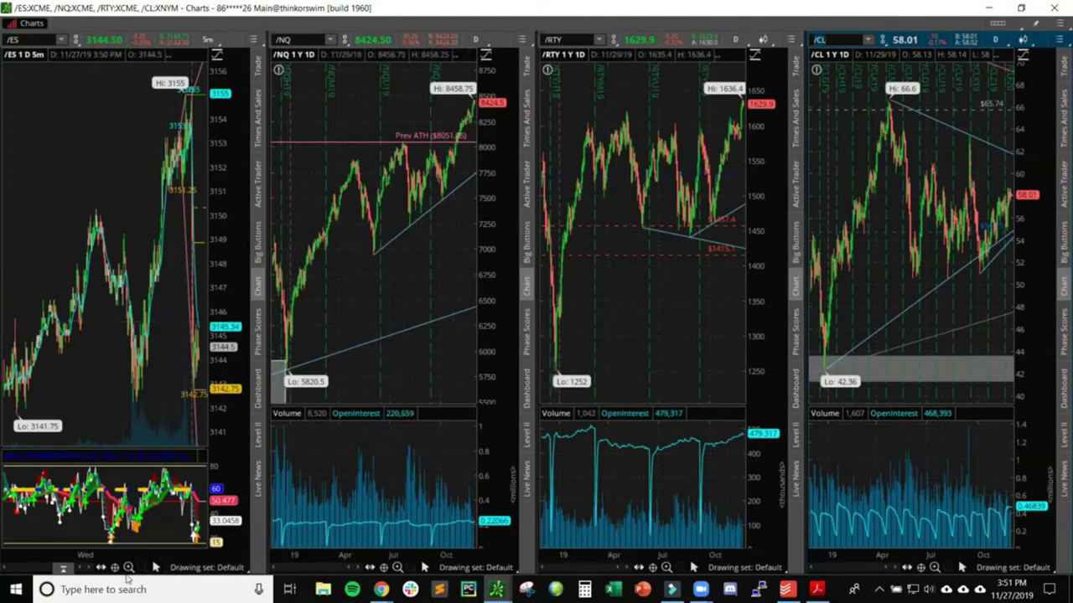
Change the /ES chart's time frame to 5 days of 15-minute bars.
click(207, 39)
click(188, 116)
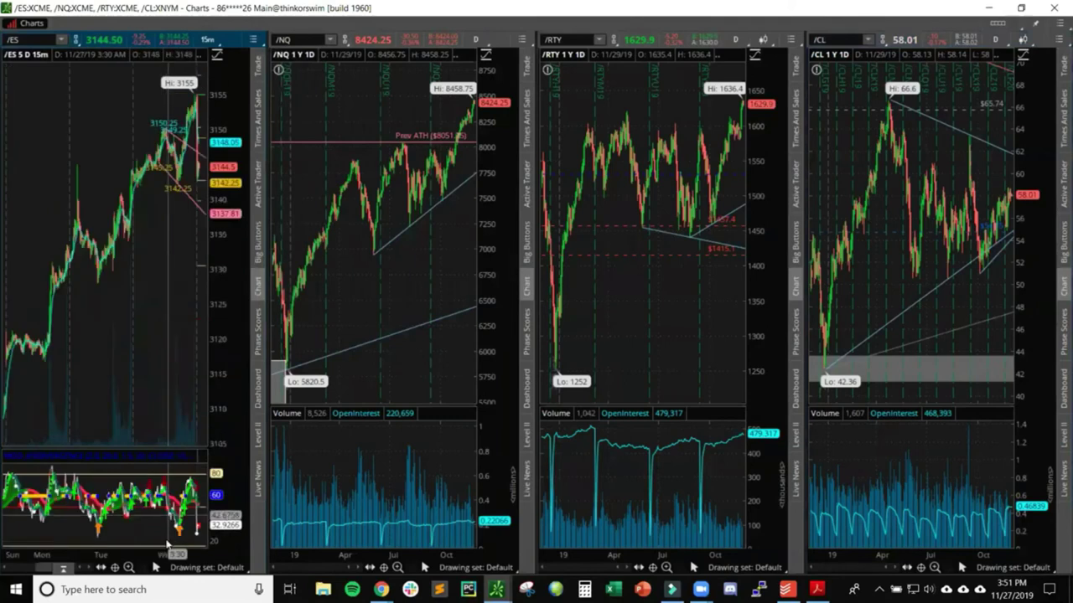
click(130, 568)
click(129, 568)
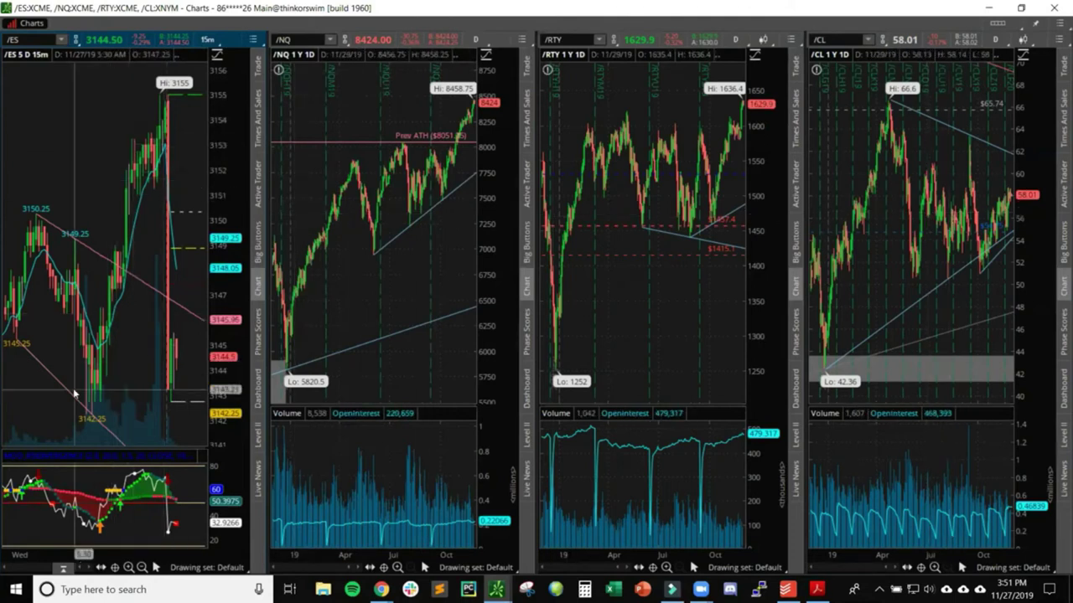
Save the /ES chart's style as "PLT Base Style + Indicators (15min)" with patterns and study set included.
click(249, 41)
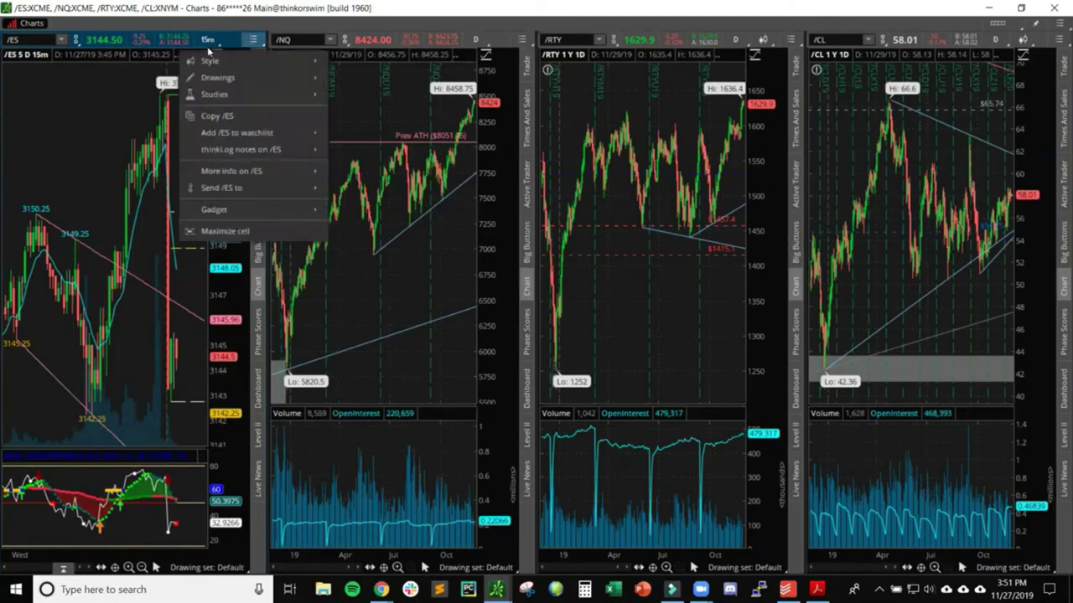
click(208, 40)
click(251, 40)
mouse_move(227, 67)
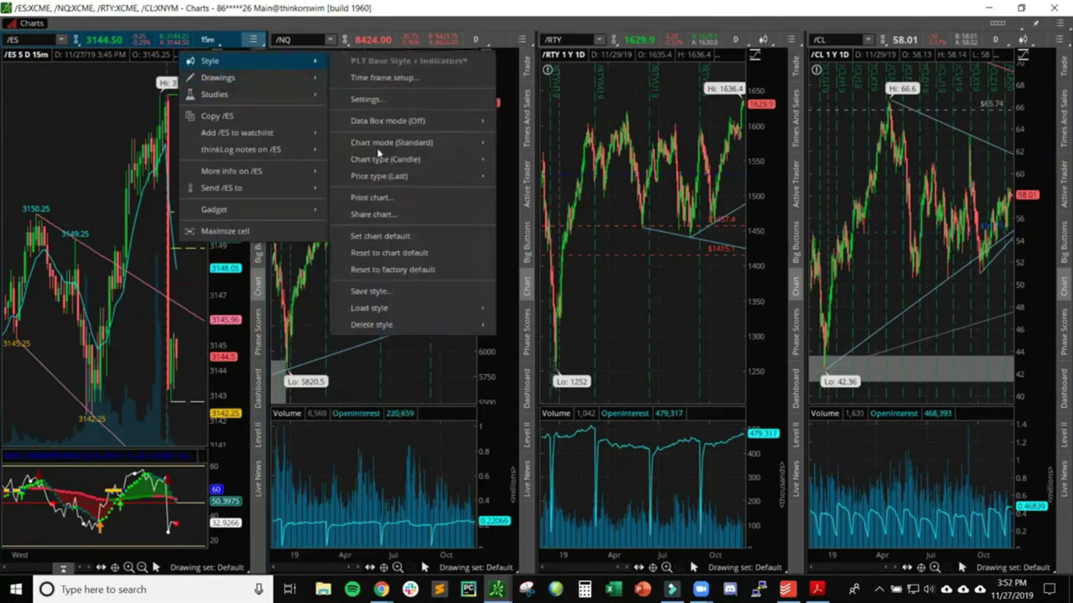
click(372, 291)
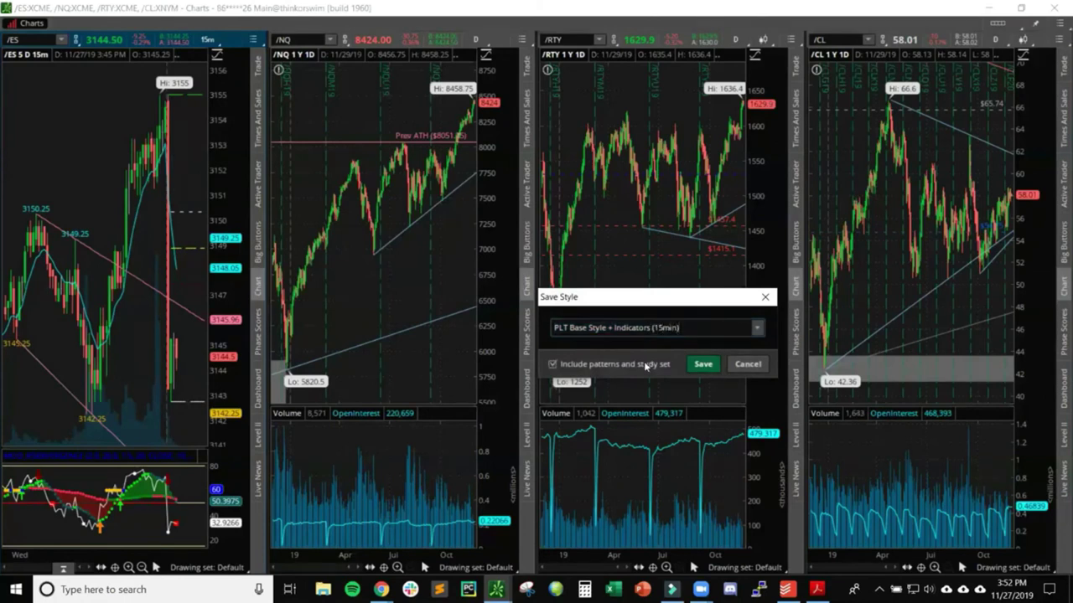
click(702, 363)
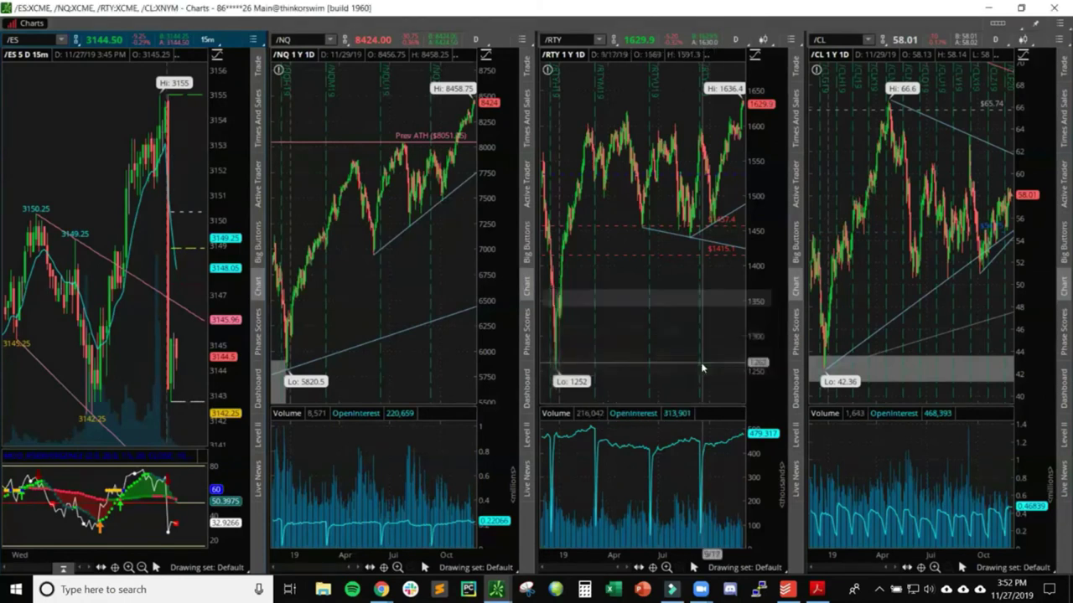
Load the saved style "PLT Base Style + Indicators (15min)" on the /NQ chart.
click(522, 39)
mouse_move(513, 75)
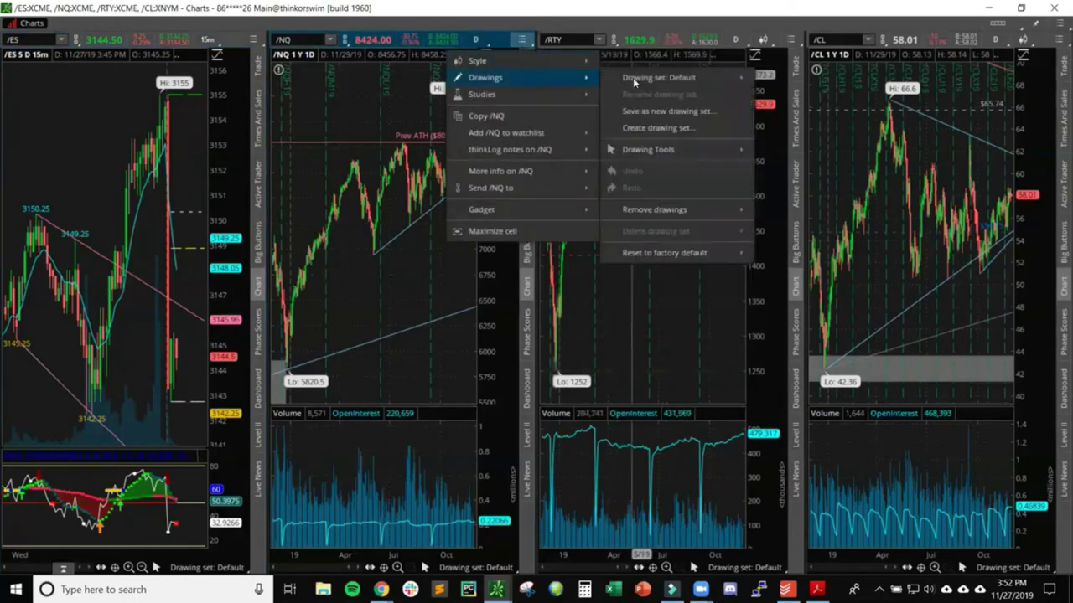
mouse_move(643, 295)
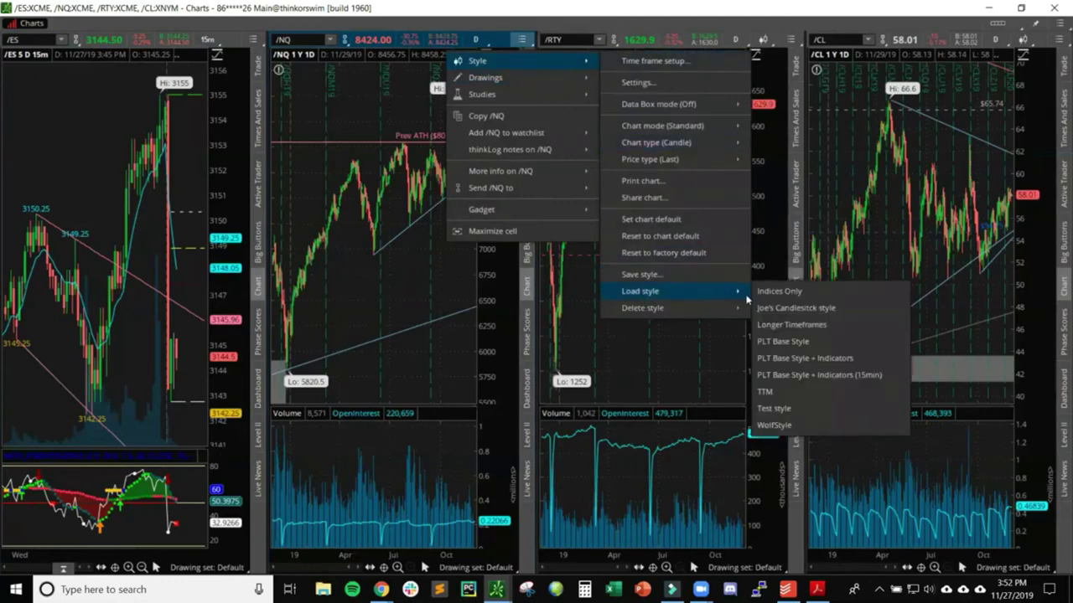
click(802, 375)
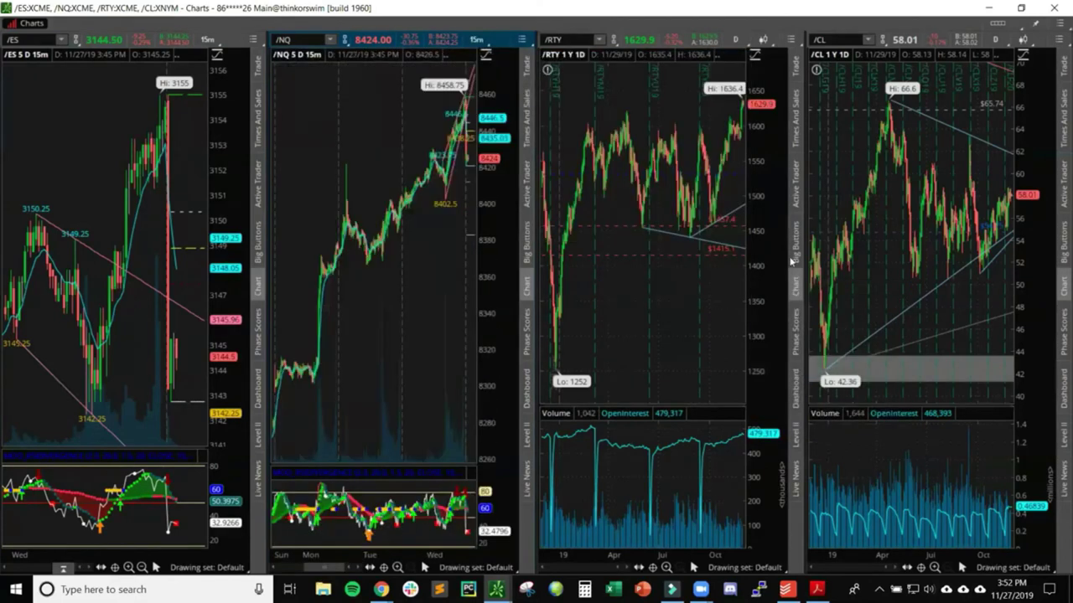
click(398, 567)
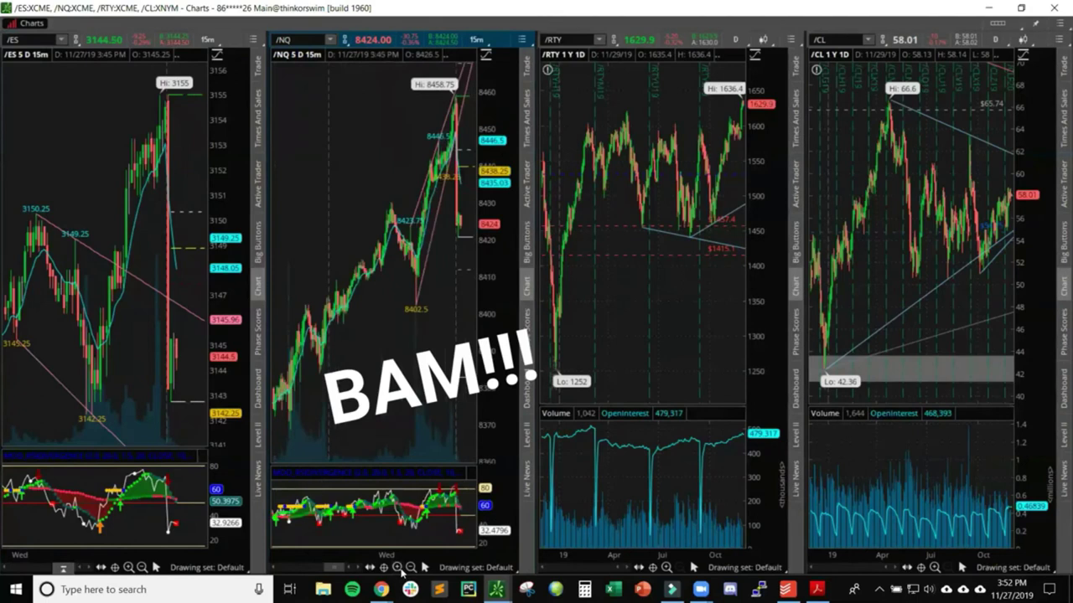
click(398, 567)
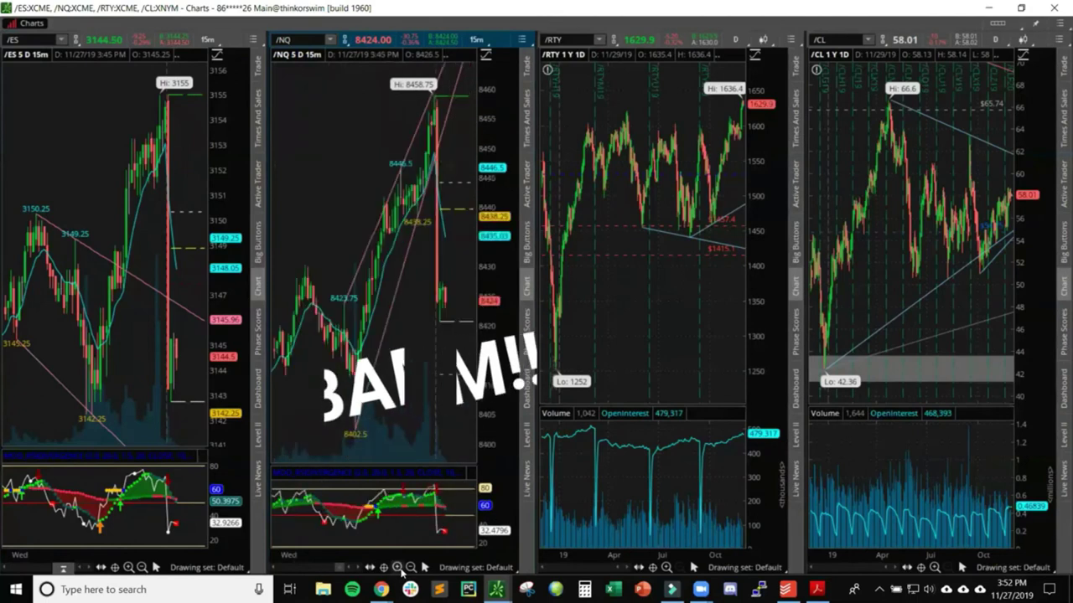
Apply the "PLT Base Style + Indicators (15min)" style to the /RTY chart.
click(790, 40)
mouse_move(781, 65)
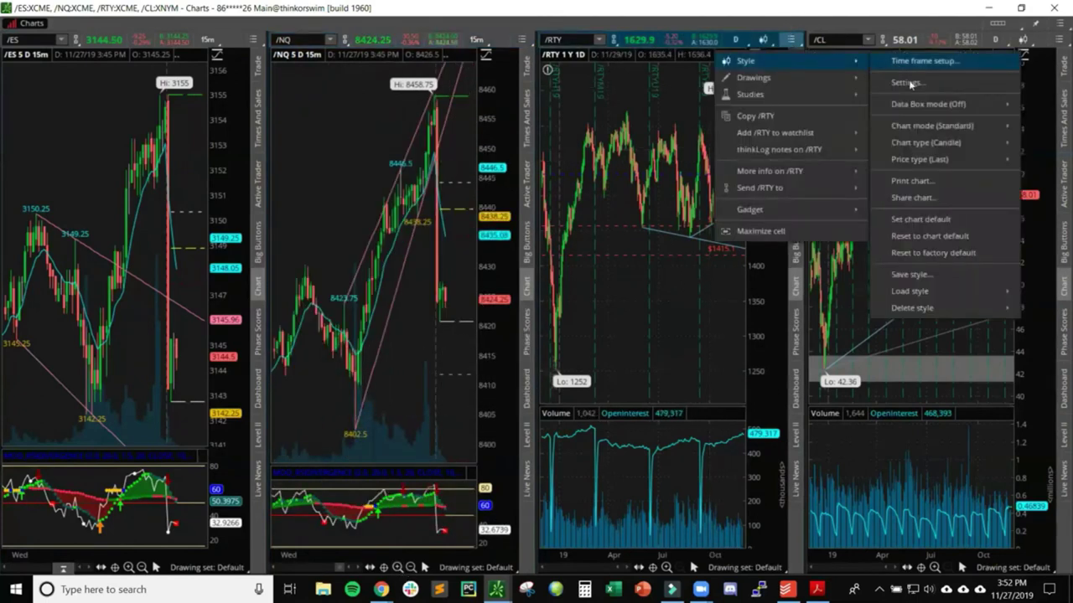
mouse_move(930, 293)
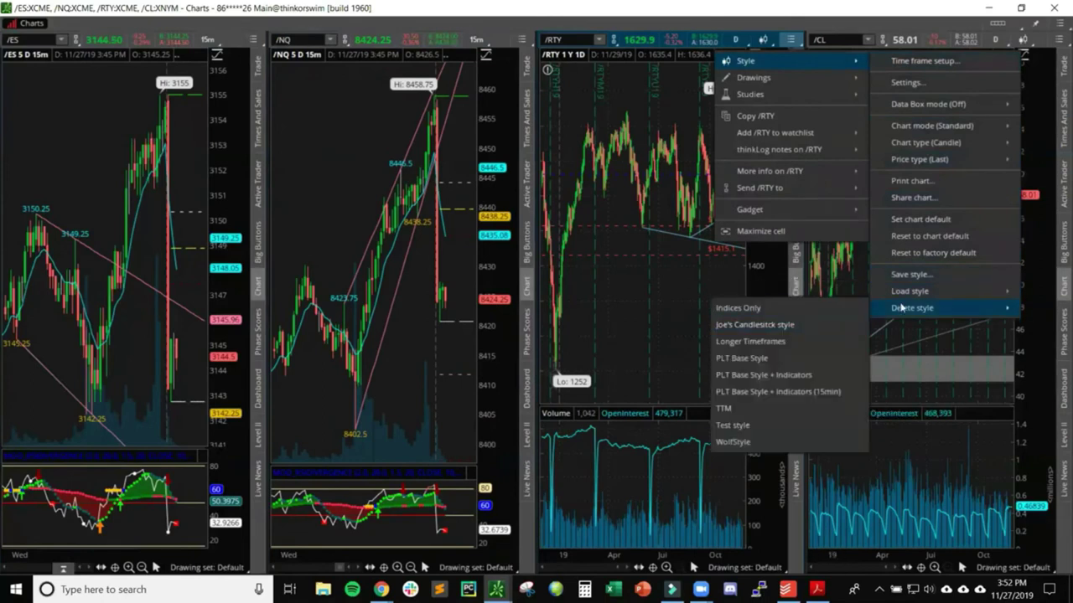
click(770, 375)
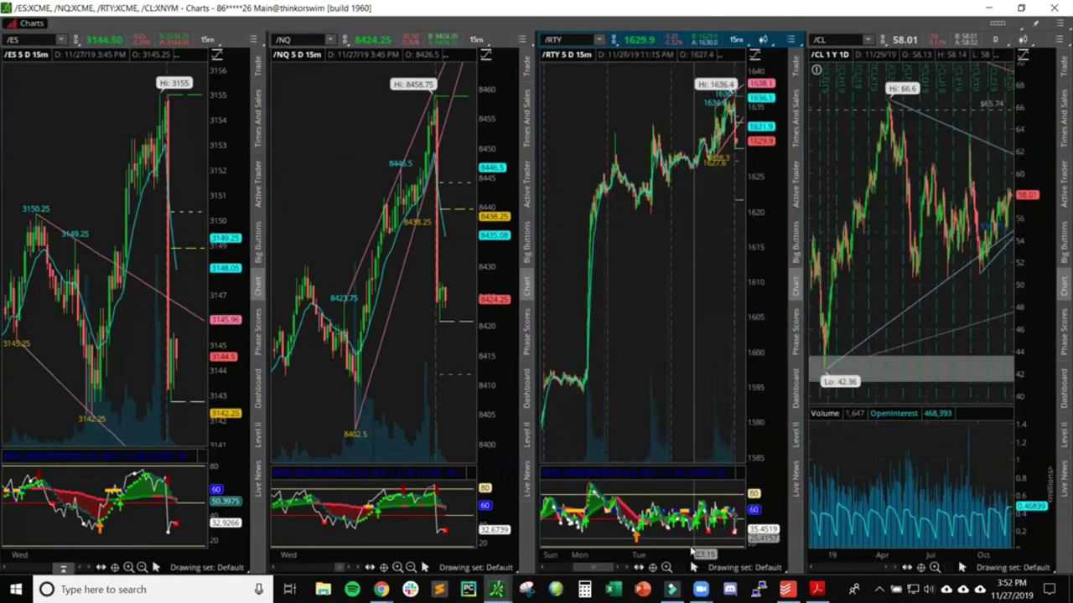
click(666, 567)
click(667, 567)
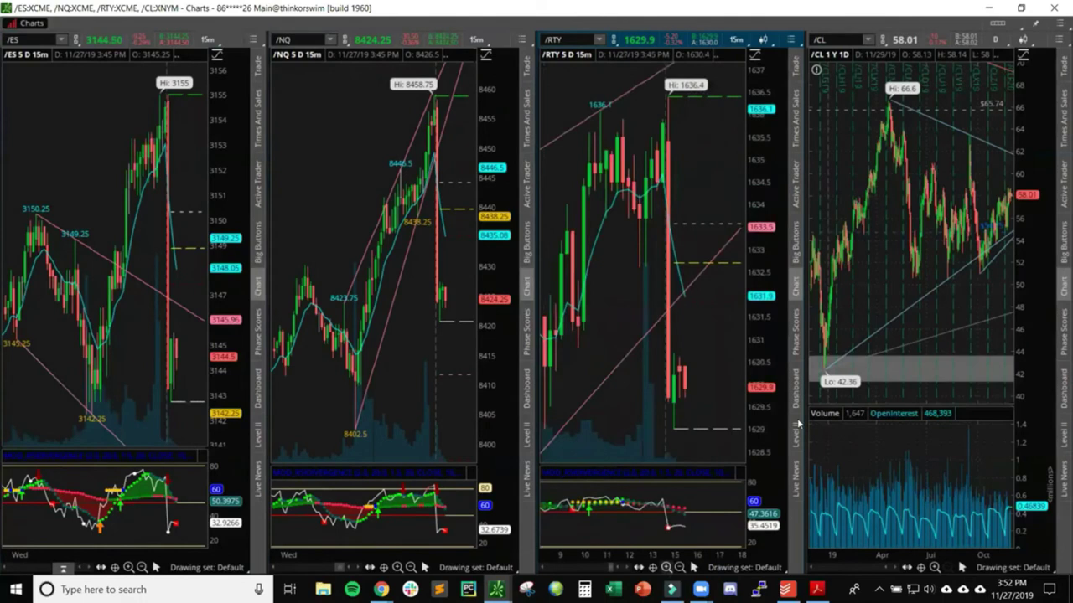
click(398, 567)
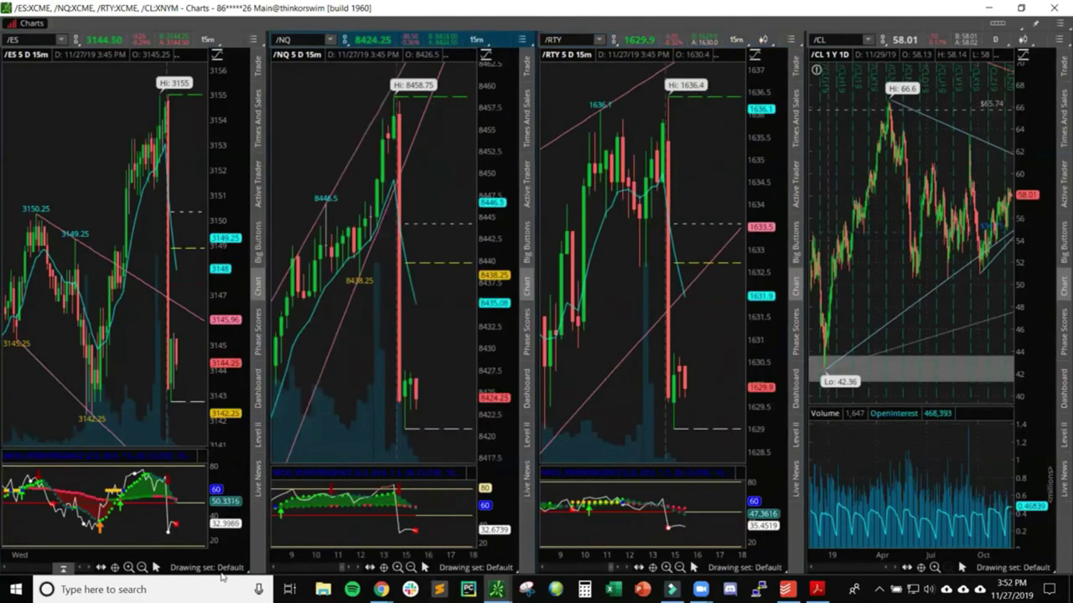
click(128, 567)
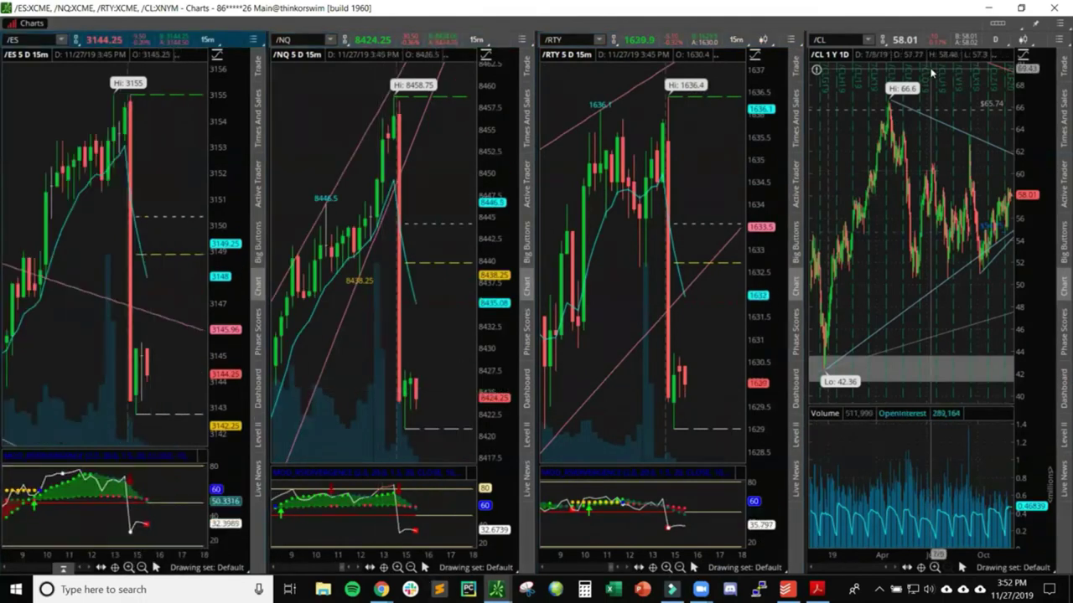
Give the /CL chart the saved "PLT Base Style + Indicators (15min)" style.
click(1024, 40)
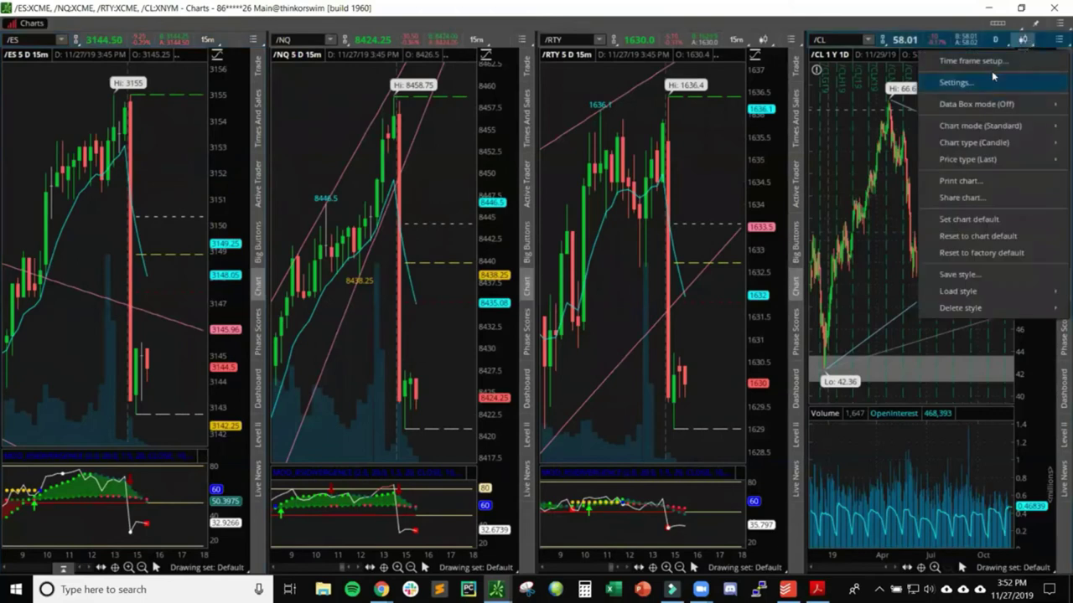
mouse_move(968, 291)
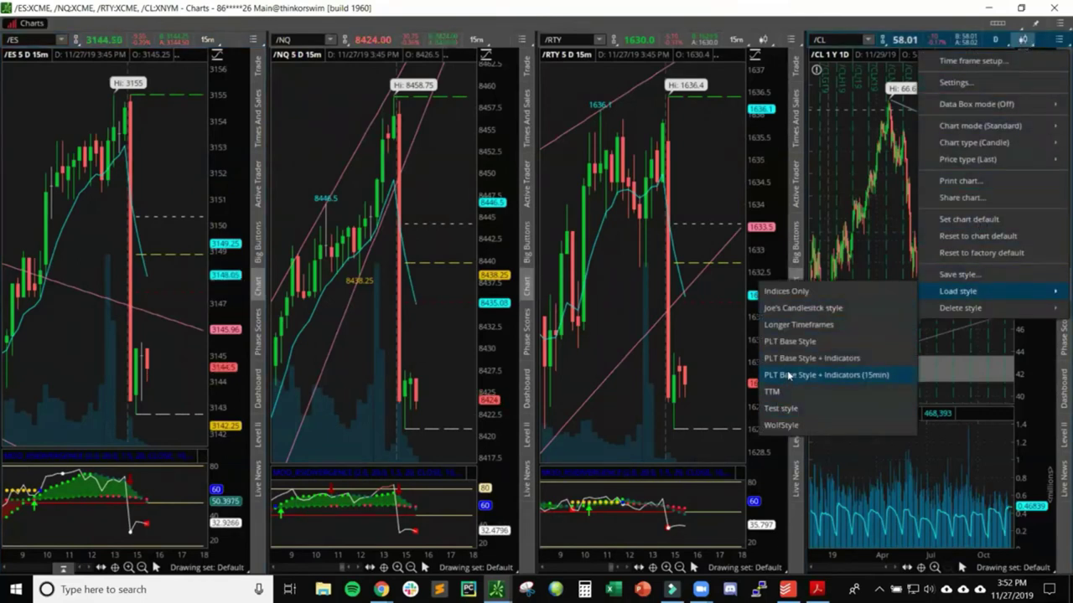
click(789, 375)
click(935, 568)
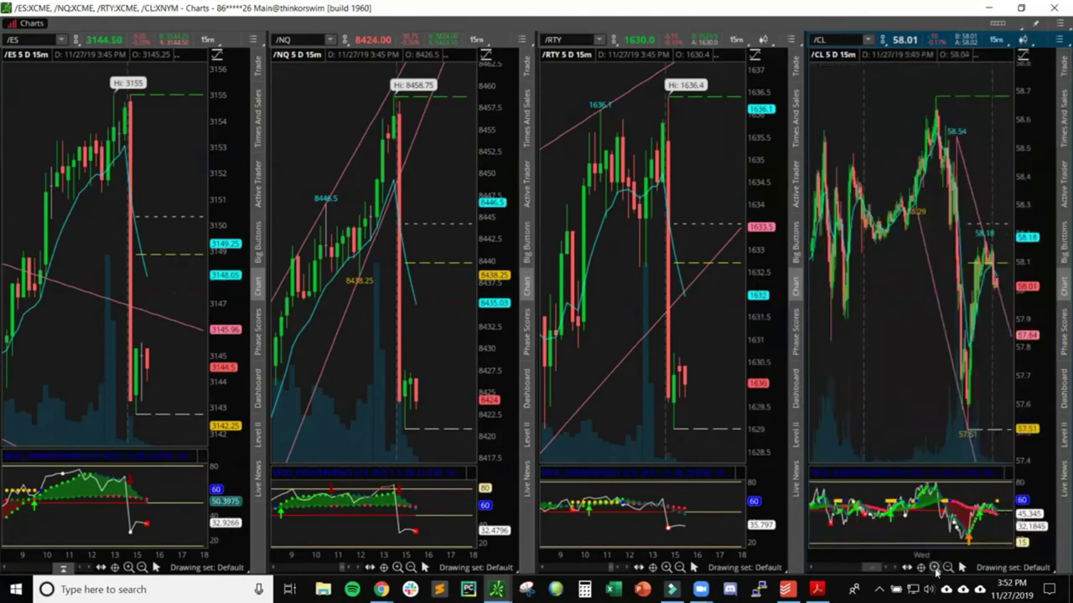
click(935, 568)
click(935, 568)
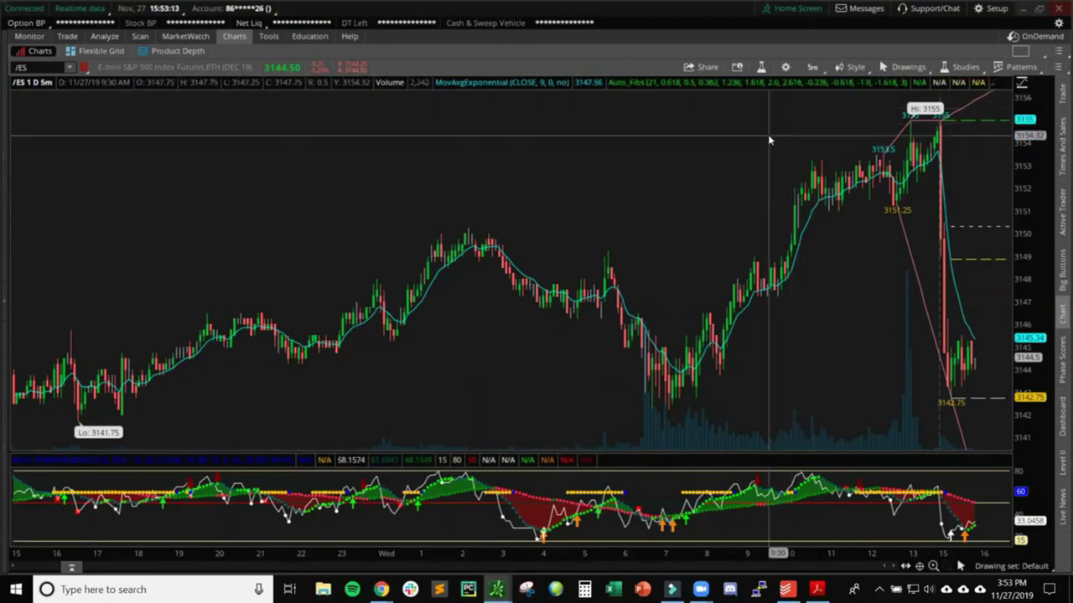
Set the main window's chart grid to one row of two cells.
click(1019, 51)
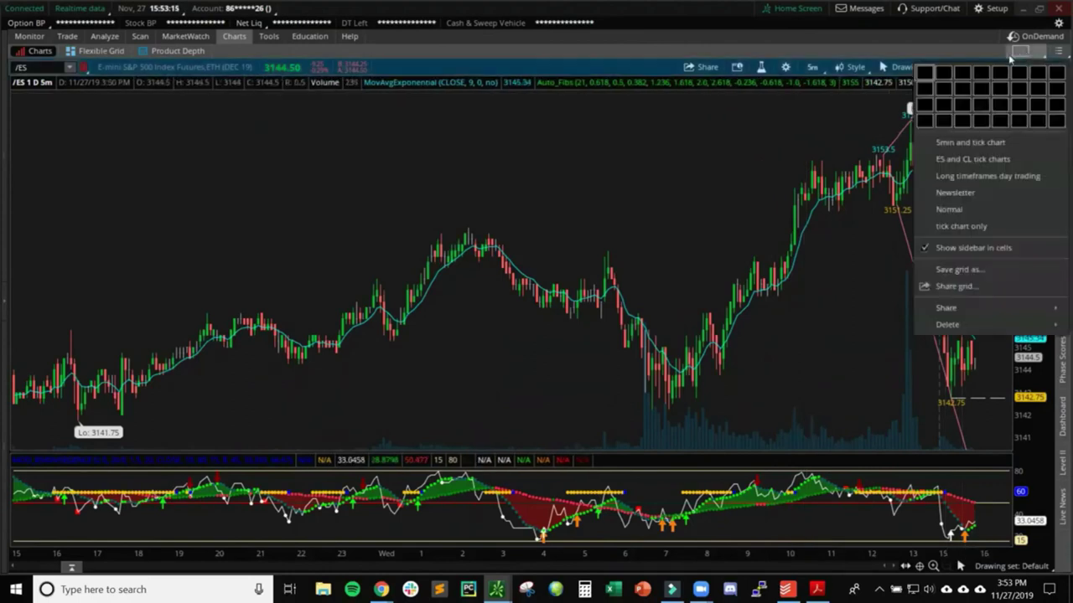
click(942, 73)
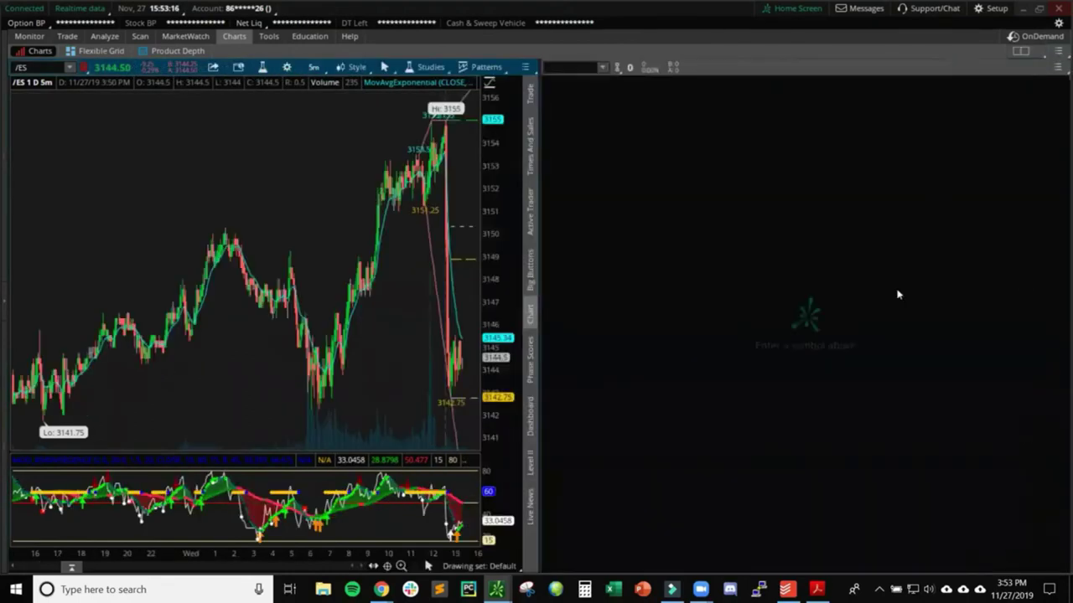
click(401, 566)
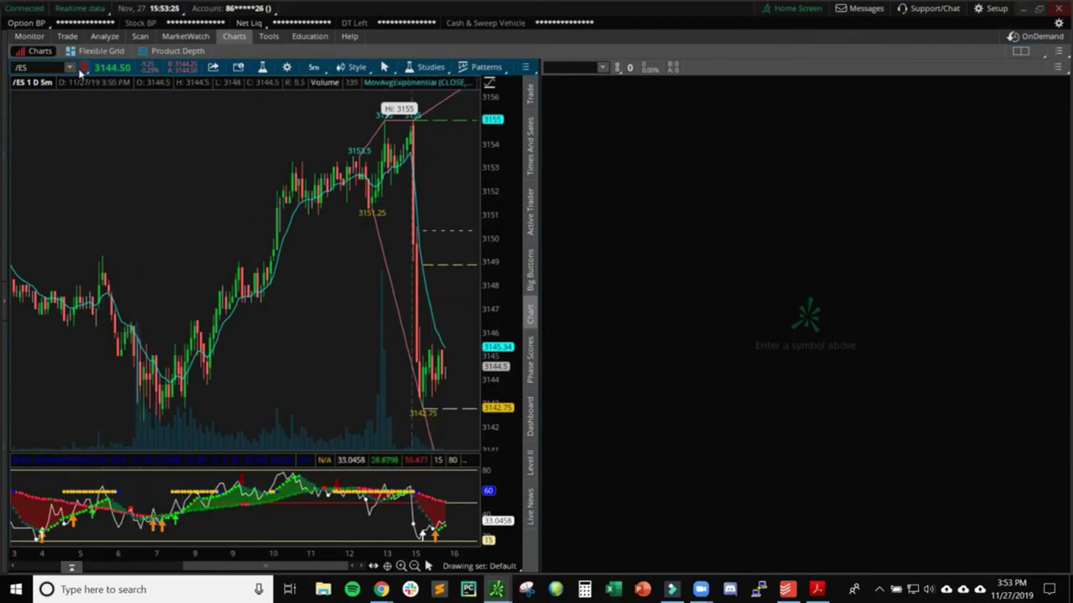
Change the first cell's symbol to /ESZ19 and assign the empty second cell the Red symbol link.
click(25, 67)
text(Z19)
key(Return)
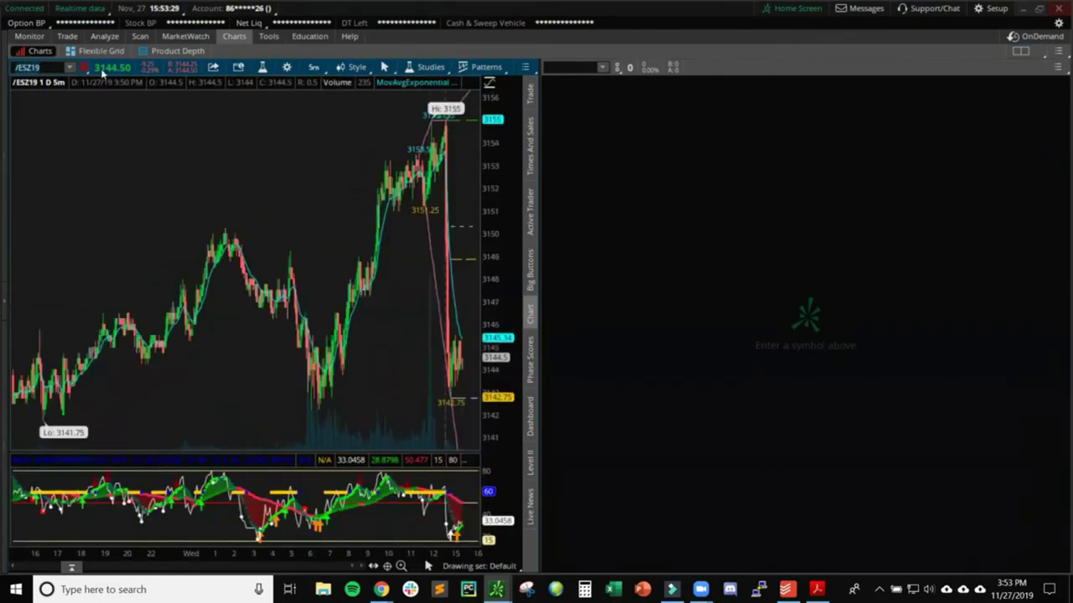
click(616, 68)
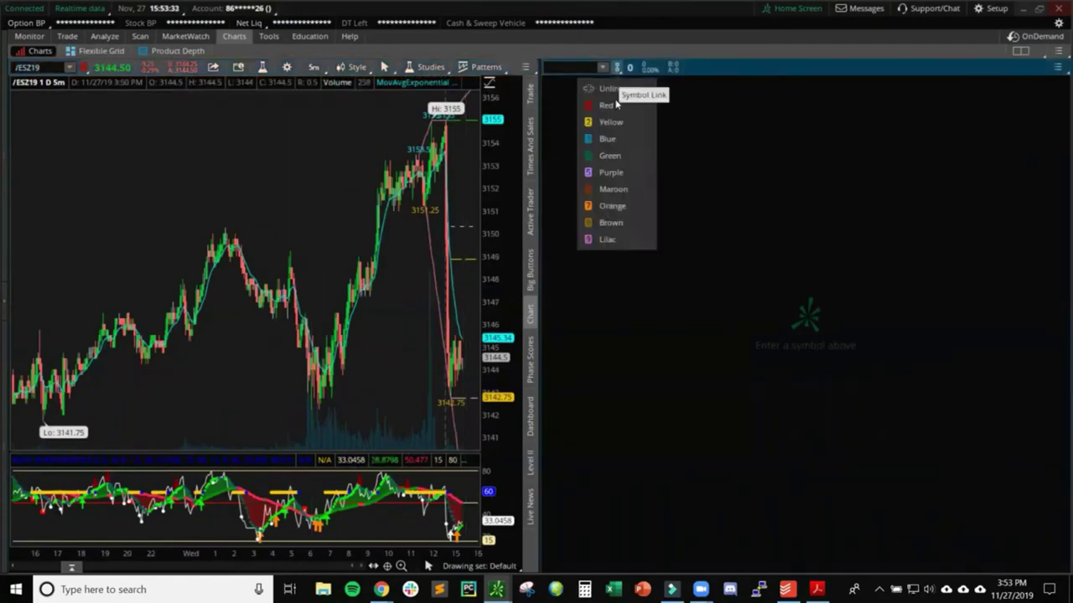
click(613, 106)
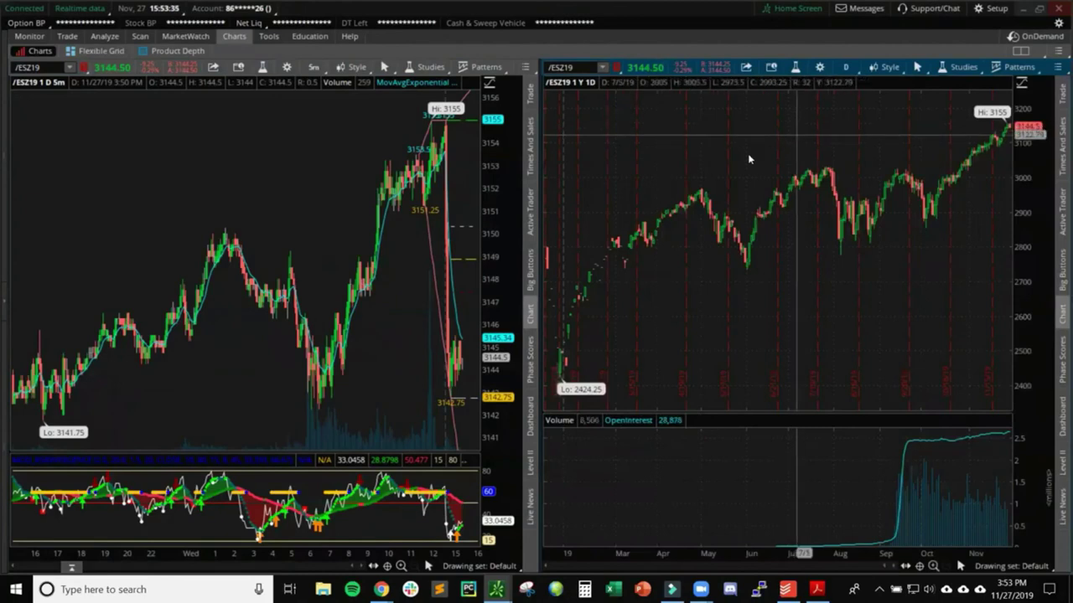
Load the saved "PLT Base Style + Indicators" style onto the second /ESZ19 chart.
click(29, 67)
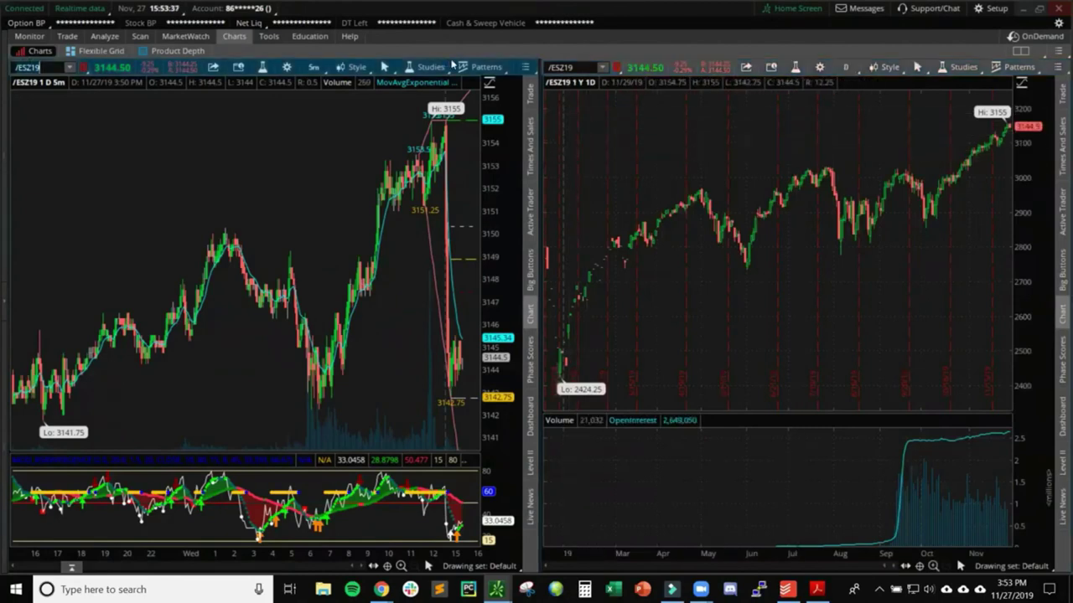
click(563, 67)
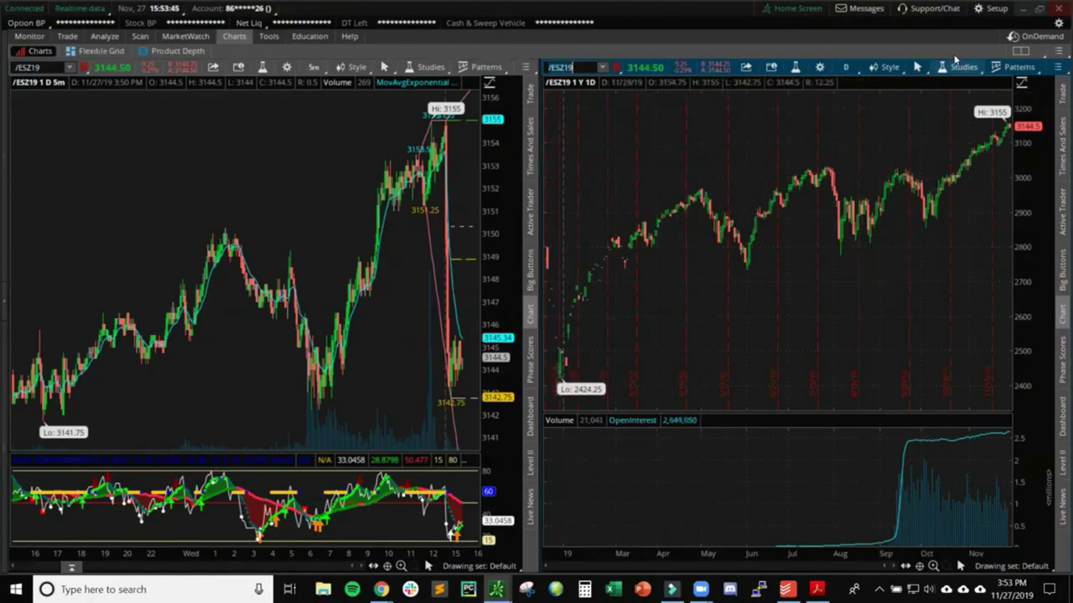
click(885, 67)
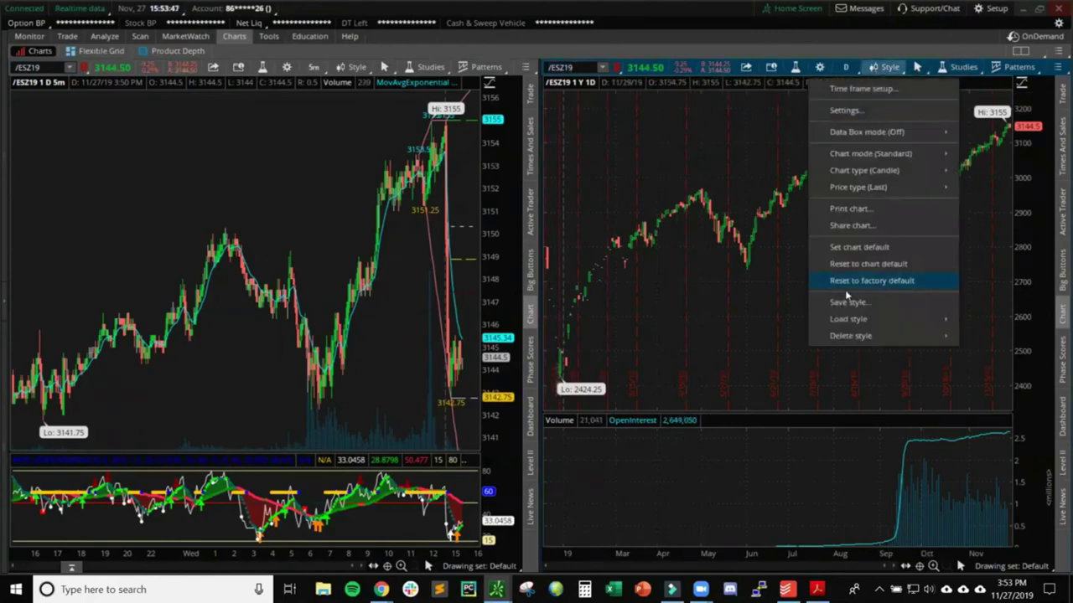
mouse_move(849, 318)
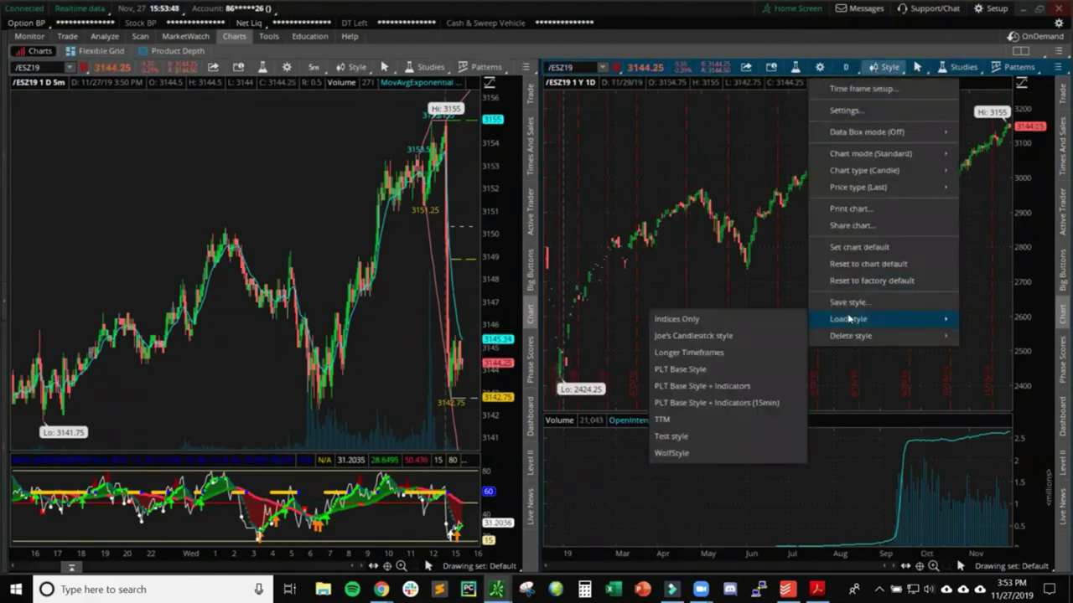
click(732, 386)
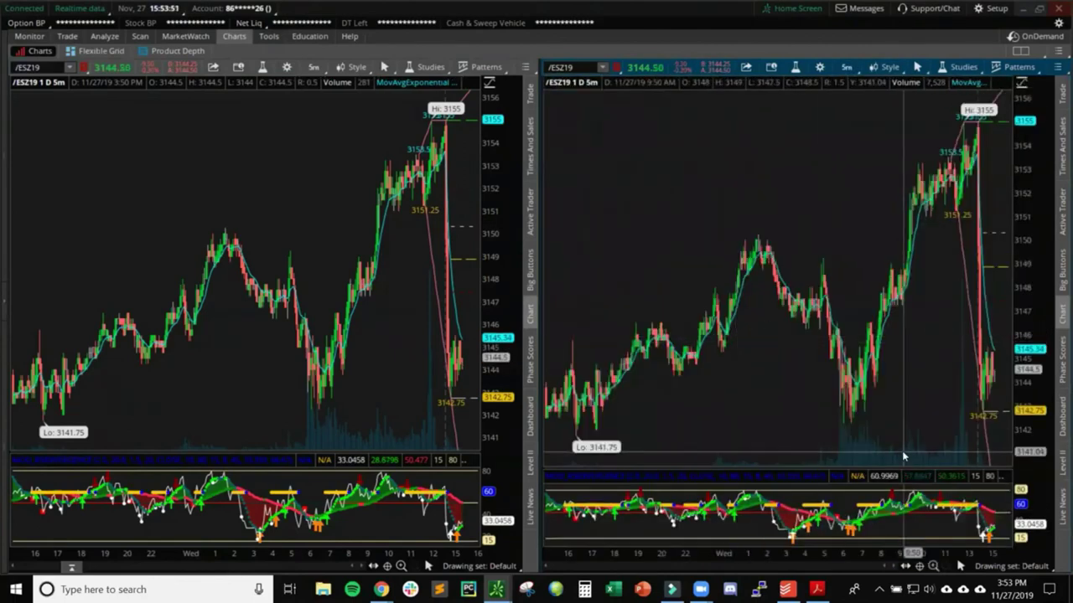
Set the second chart's time frame to the favorite 1 D : 512t and focus on its latest candles.
click(846, 67)
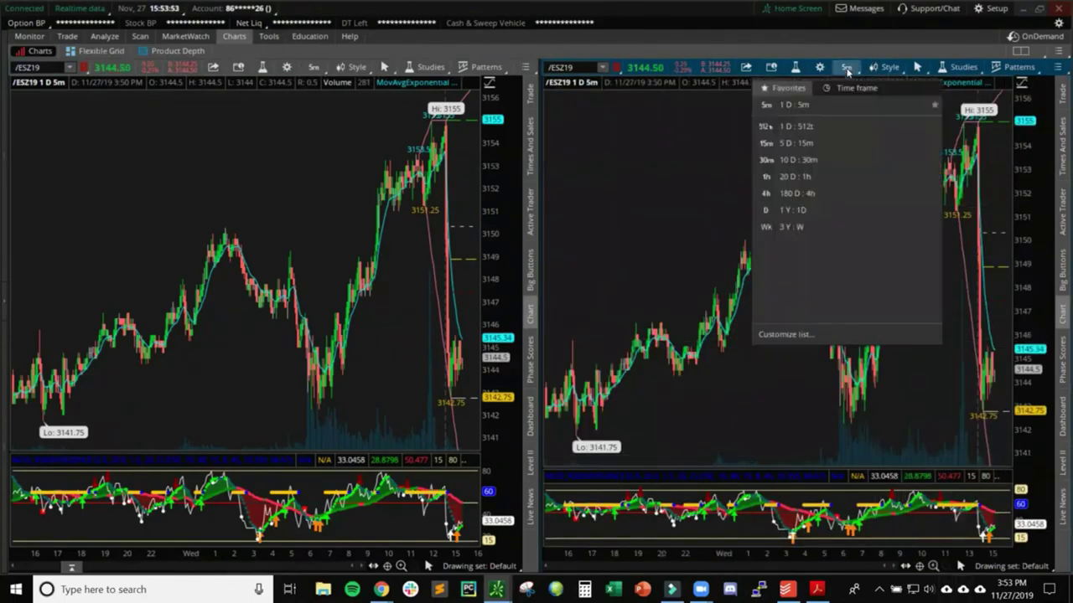
click(794, 125)
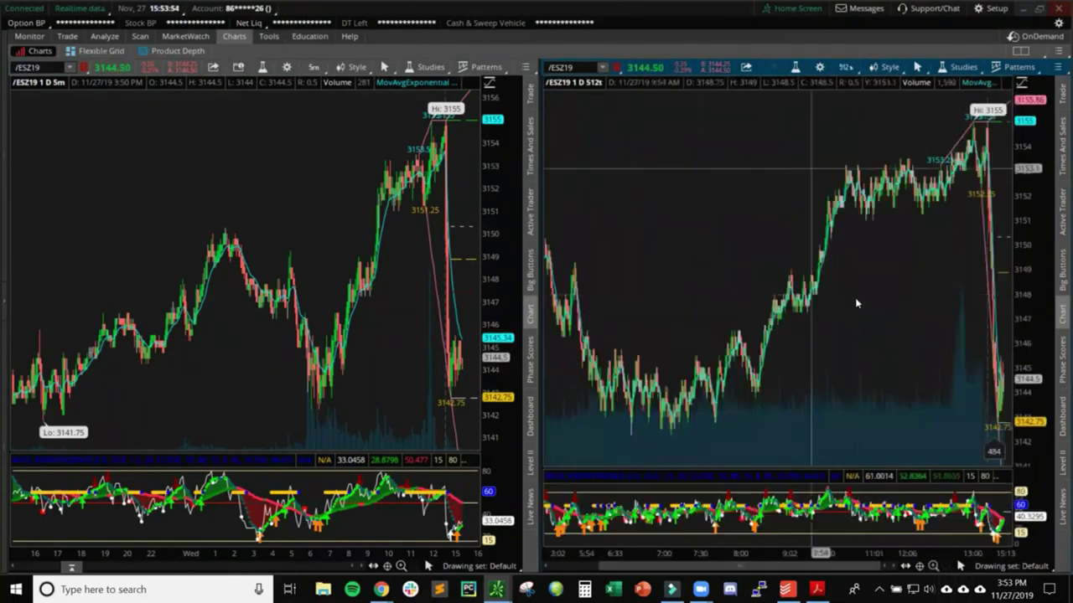
click(933, 567)
click(933, 567)
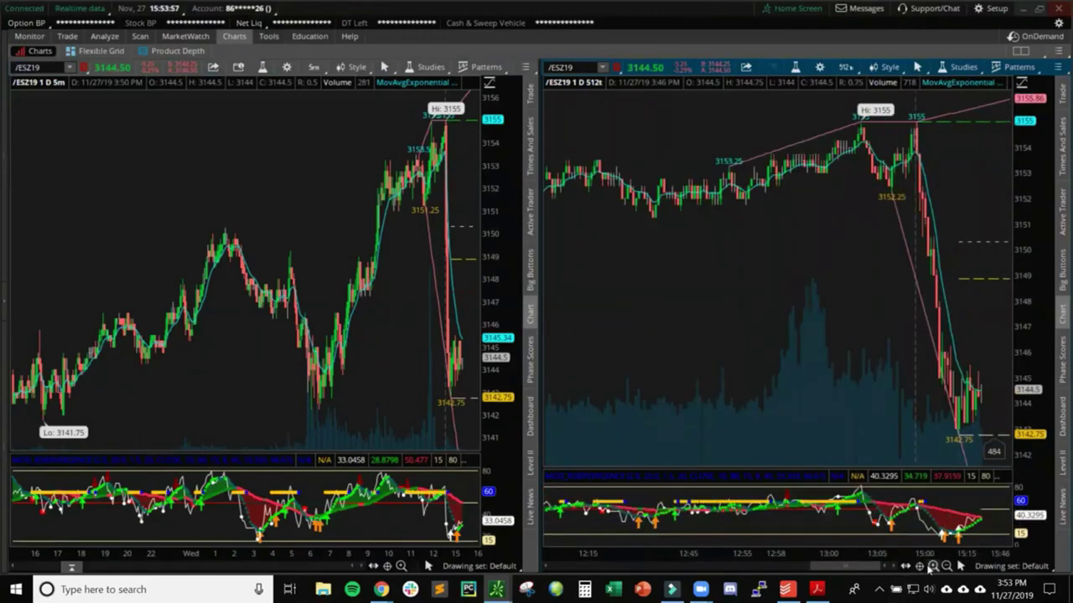
click(933, 567)
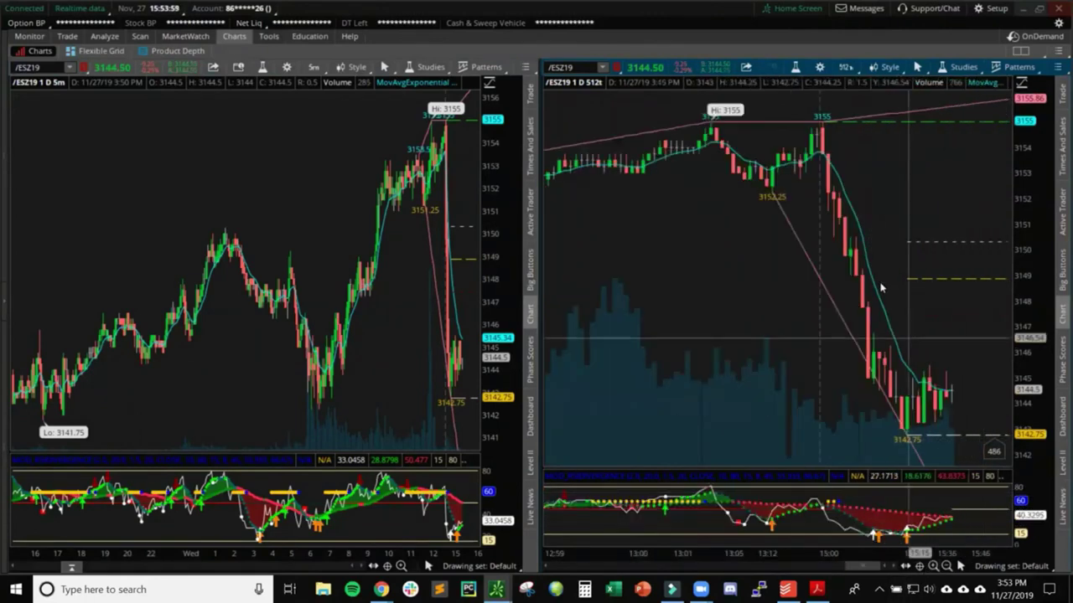
Remove the MovAvgExponential and Auto_Fibs studies from the 512-tick chart and apply the change.
click(795, 66)
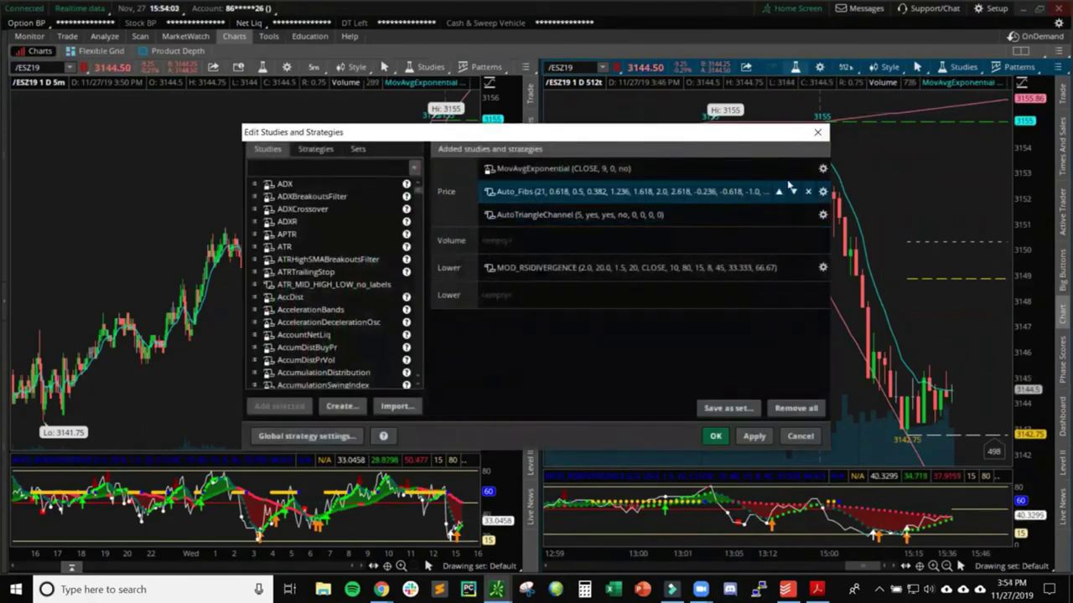
click(808, 168)
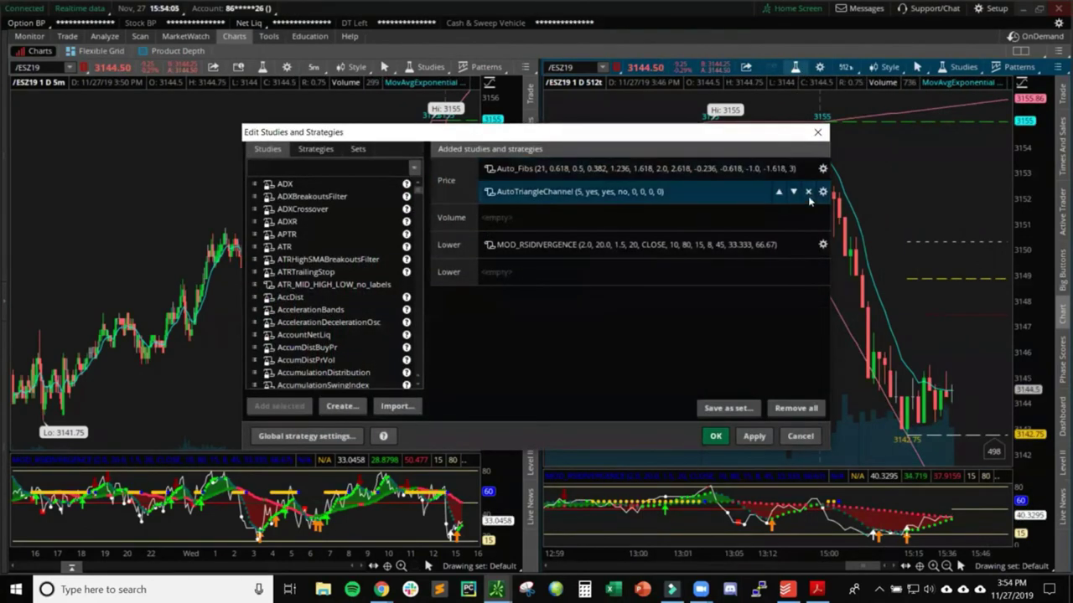
click(808, 169)
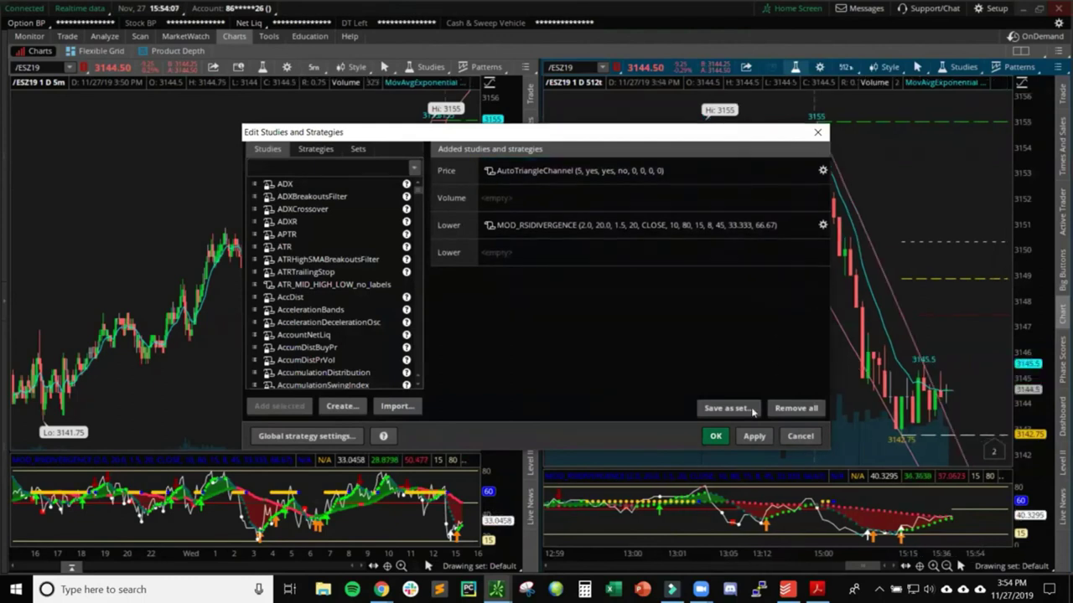
click(753, 436)
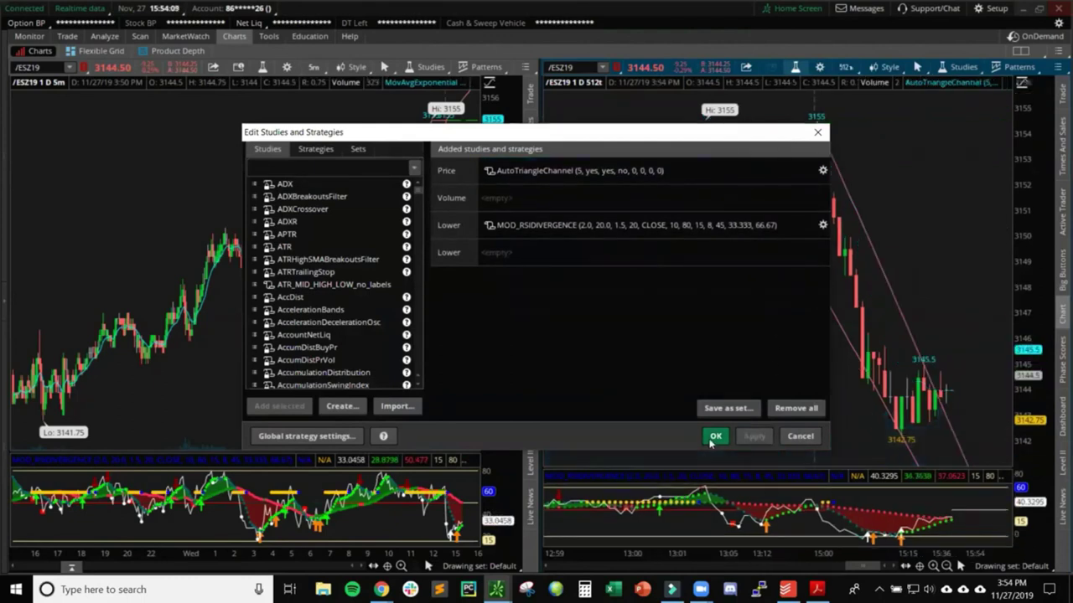
click(714, 437)
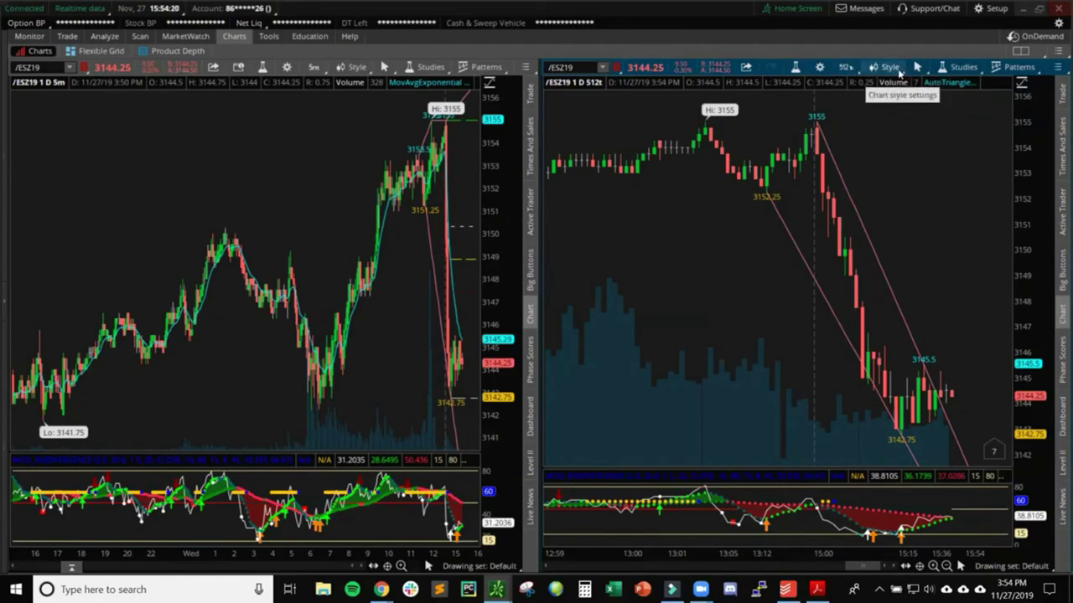
Make the 512-tick chart's volume bars nearly transparent by setting the preset color's alpha to 20, and apply the chart settings.
click(819, 67)
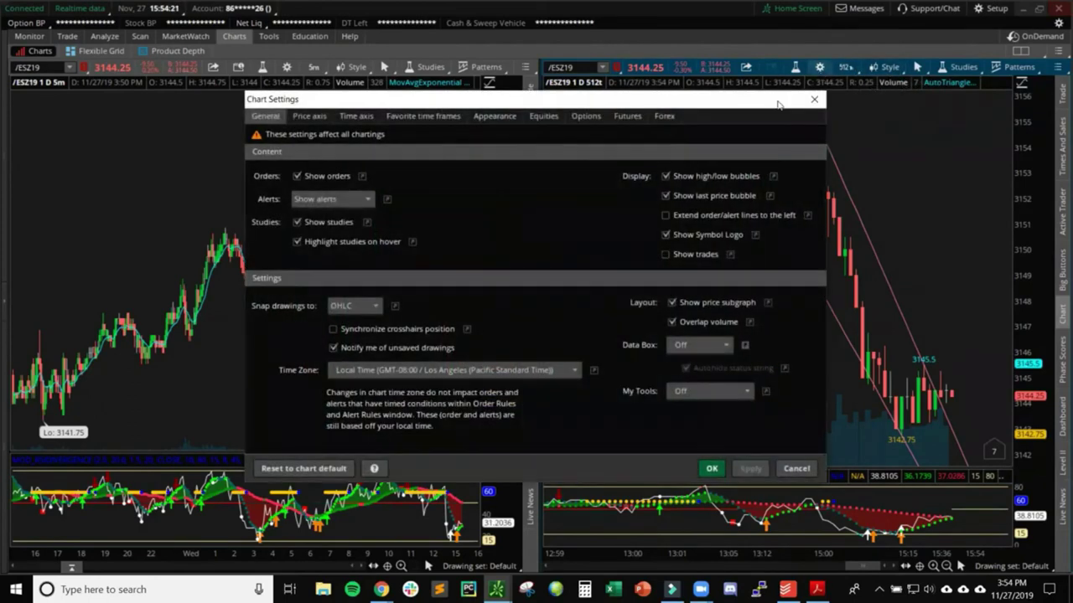
click(495, 116)
click(327, 399)
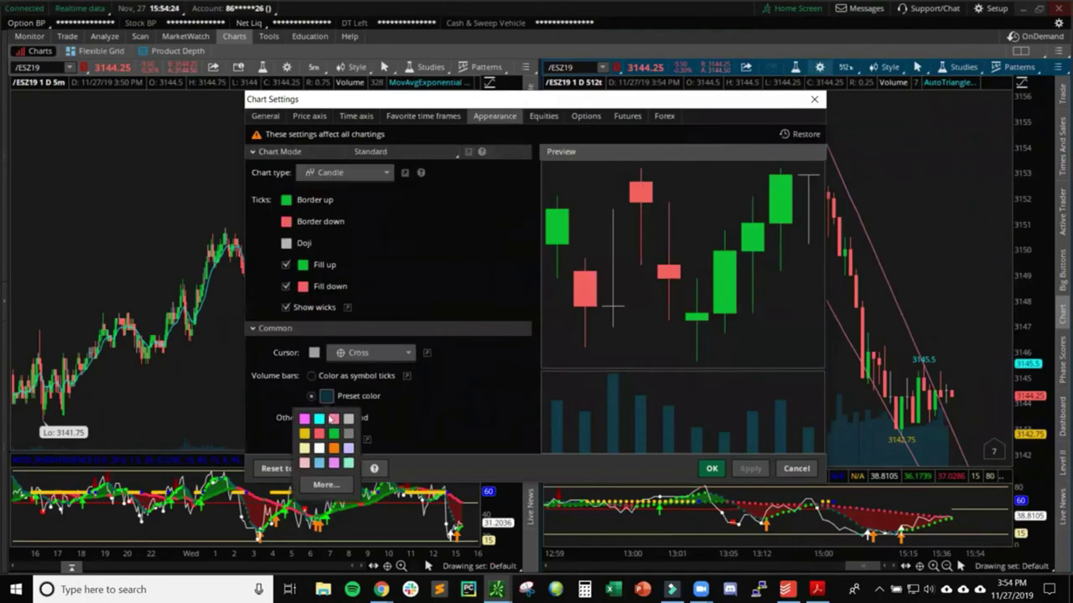
click(325, 484)
click(429, 159)
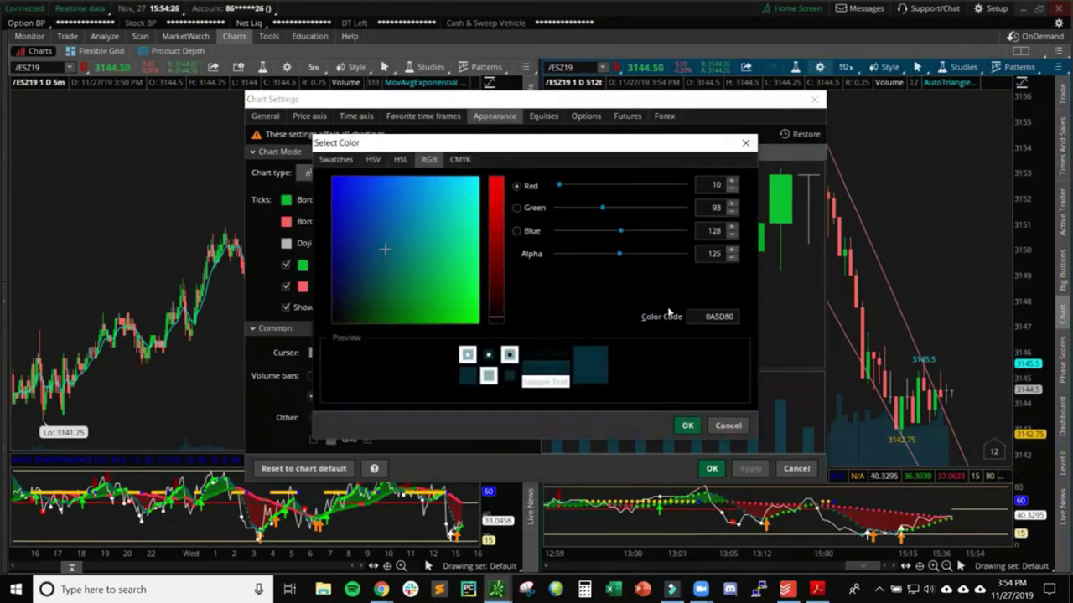
drag(620, 254, 563, 261)
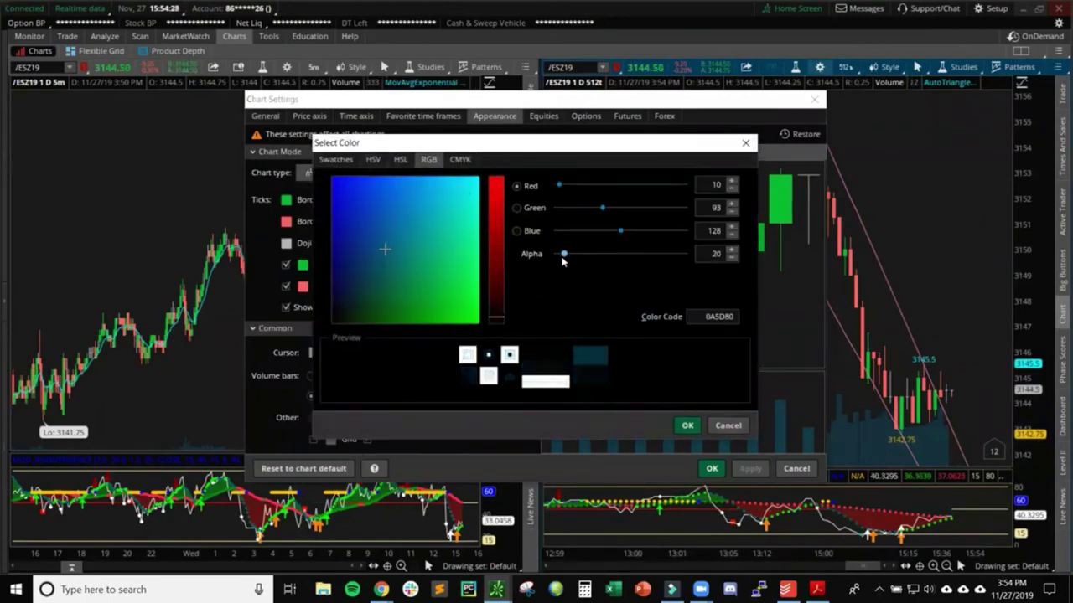
click(688, 425)
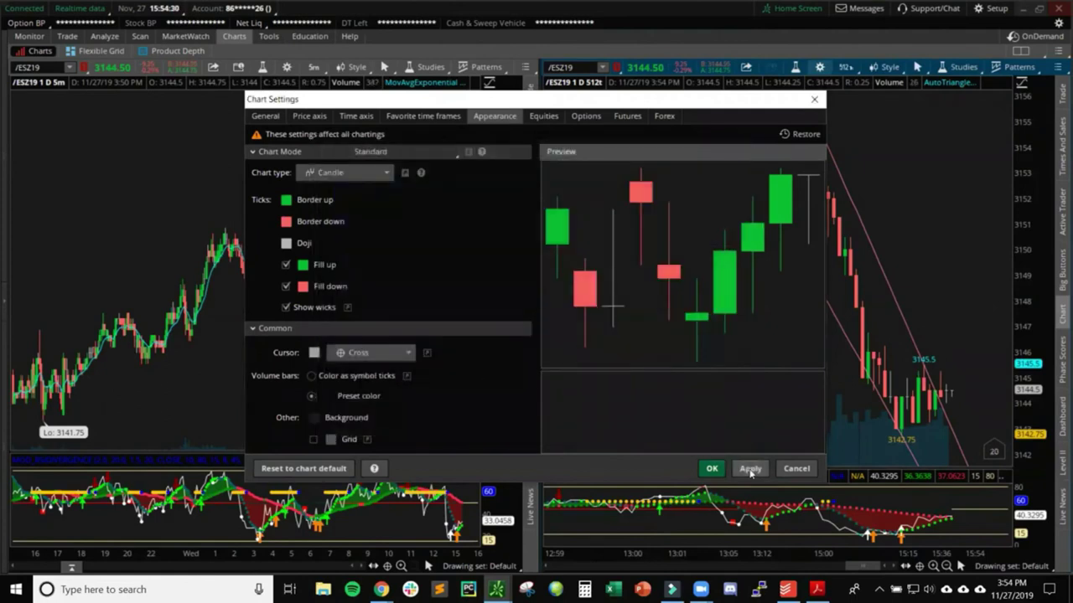
click(750, 470)
click(712, 469)
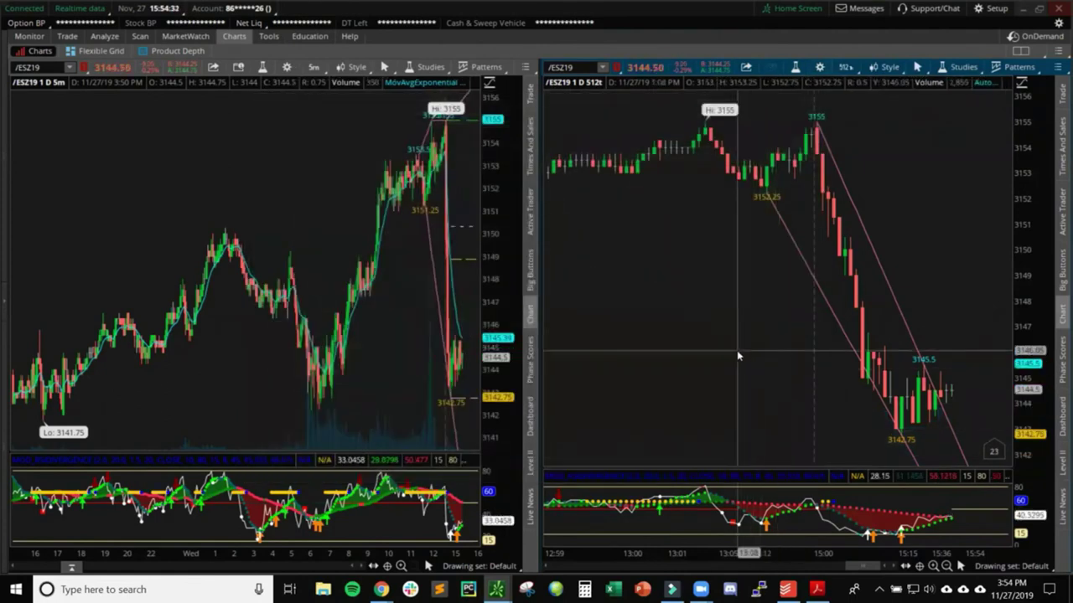
Zoom the 5-minute chart in on its most recent candles.
click(400, 566)
click(401, 565)
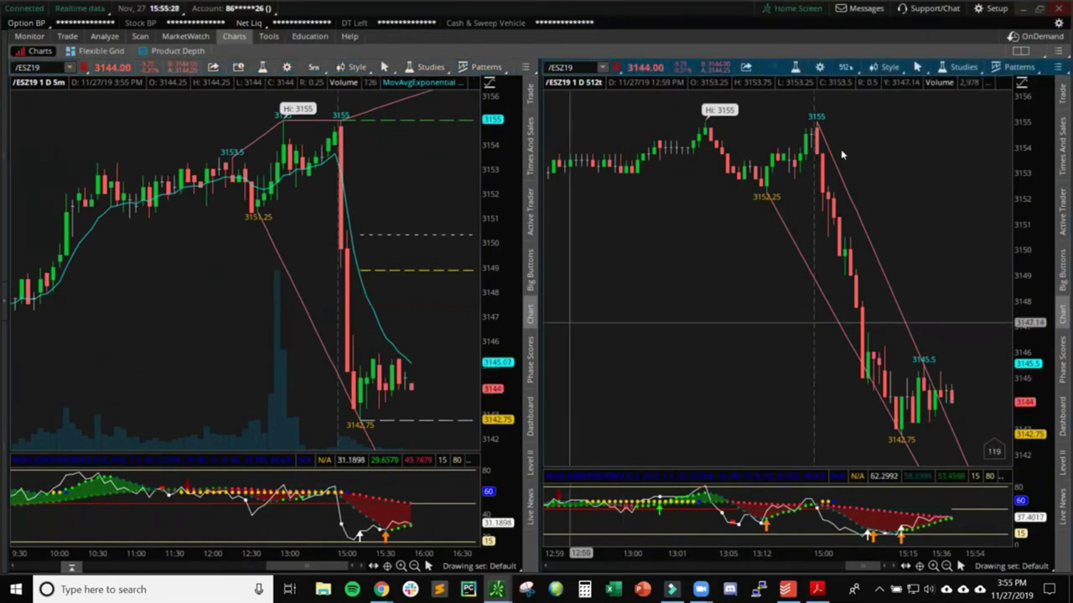
click(1057, 51)
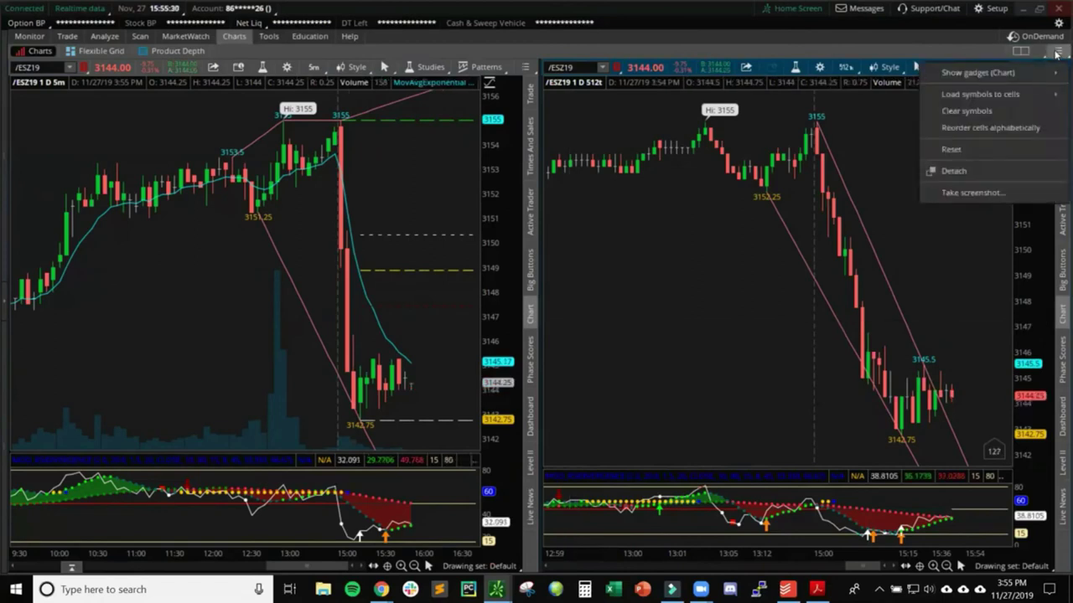
click(989, 128)
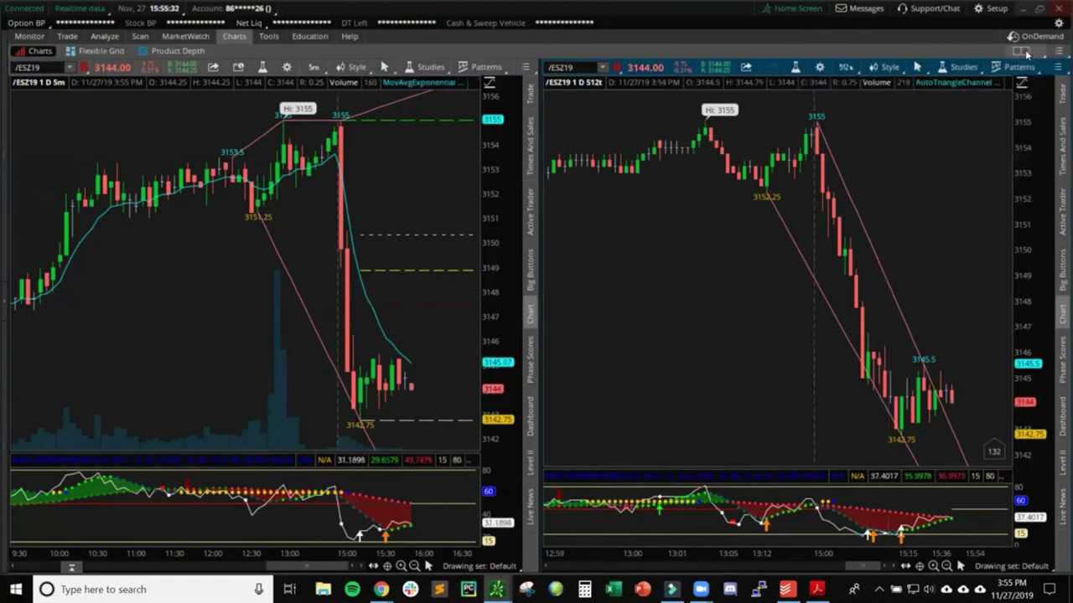
click(1025, 51)
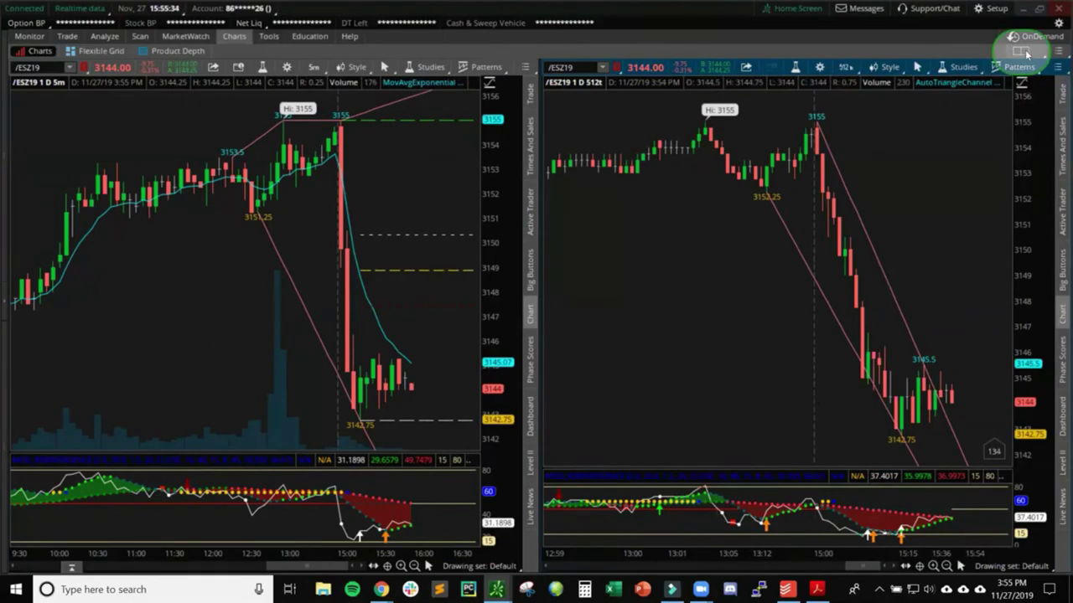
click(1026, 51)
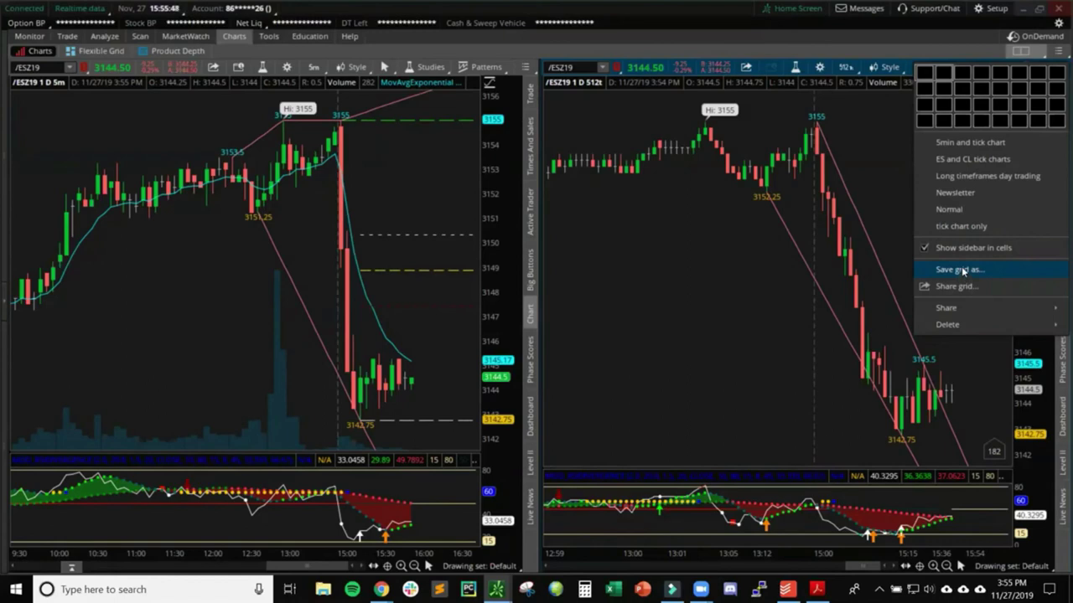
click(721, 276)
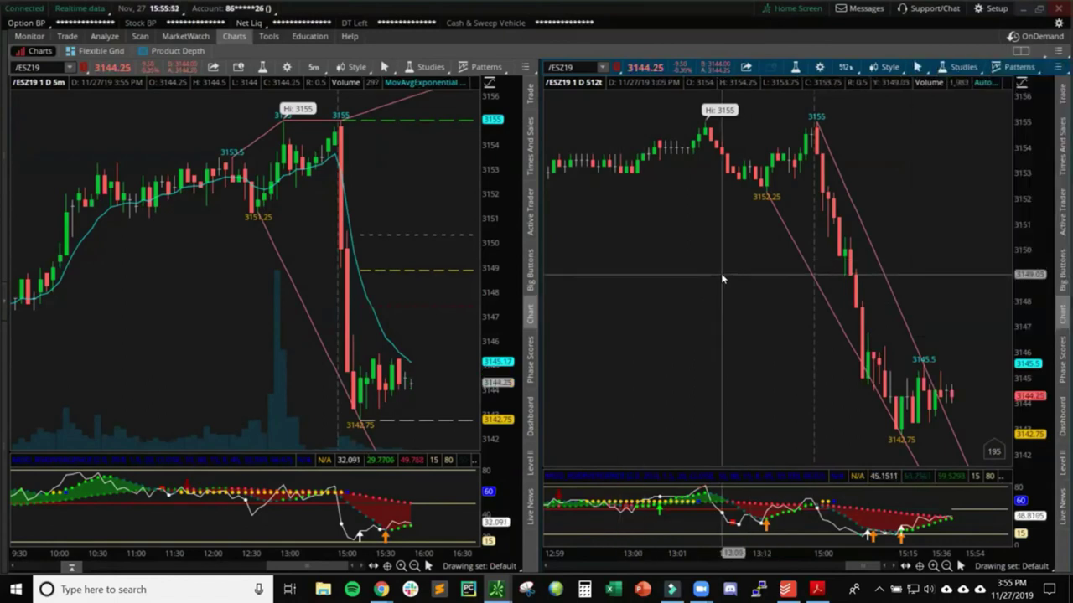
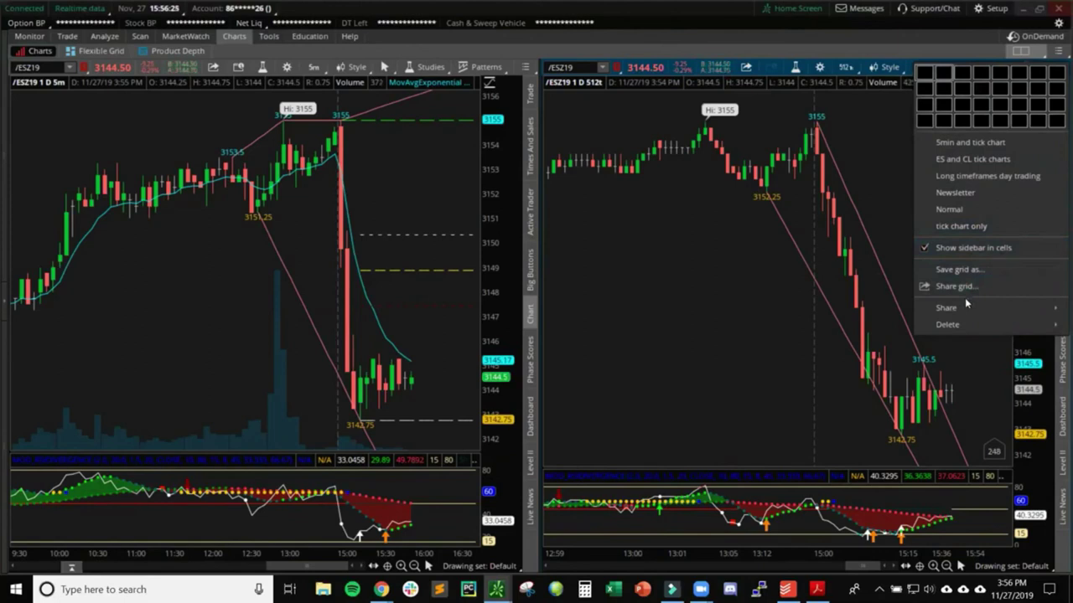
Switch from the regular charts to the Flexible Grid.
click(1058, 52)
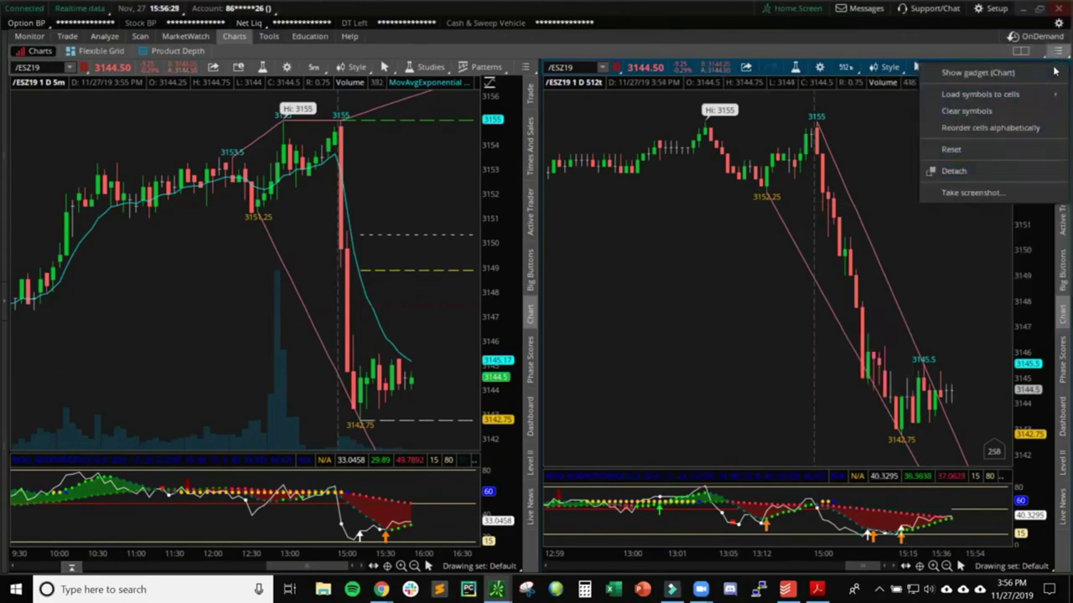
click(100, 52)
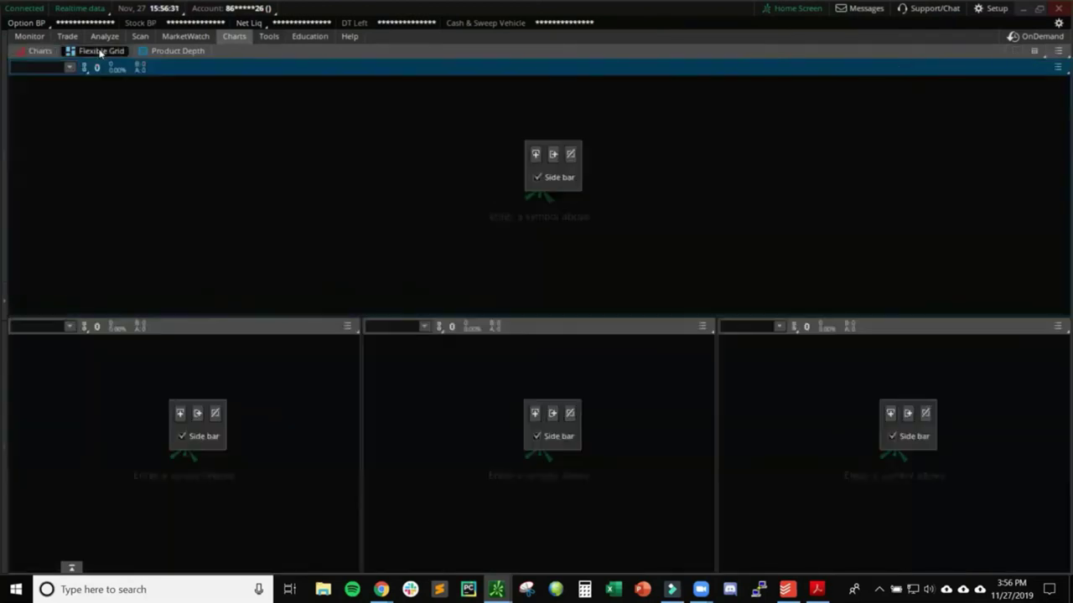
Try splitting the Flexible Grid's upper cell into three columns, and remove the two added cells.
click(552, 158)
click(822, 159)
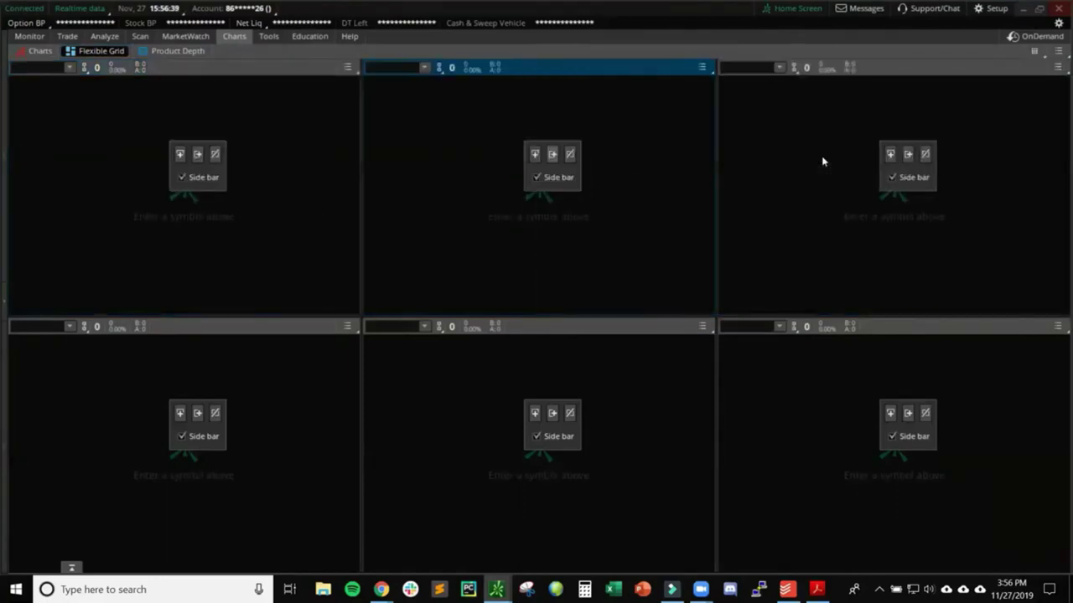
click(925, 156)
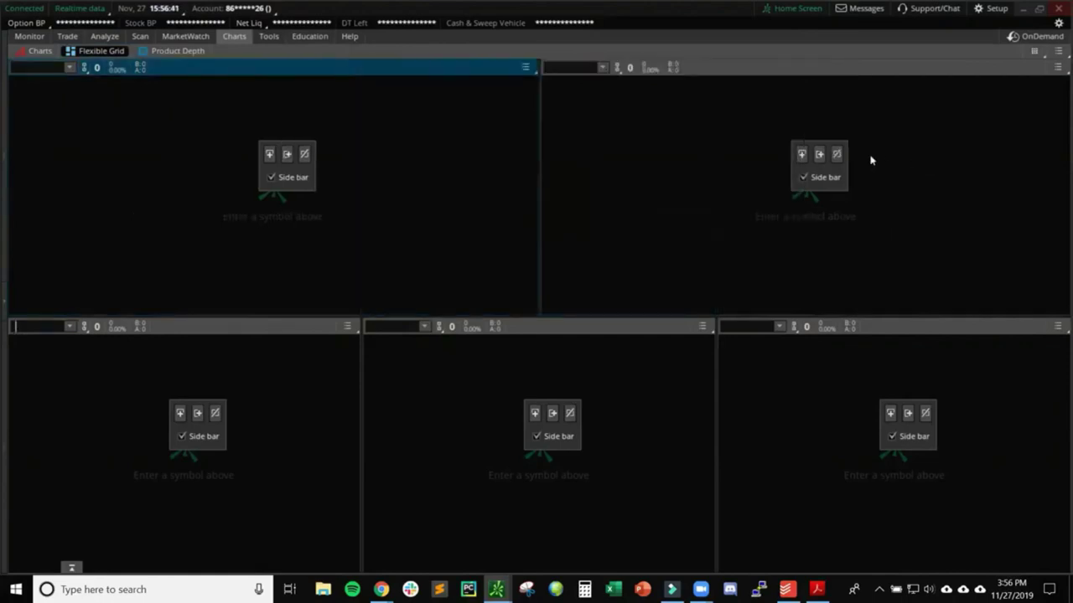
click(837, 154)
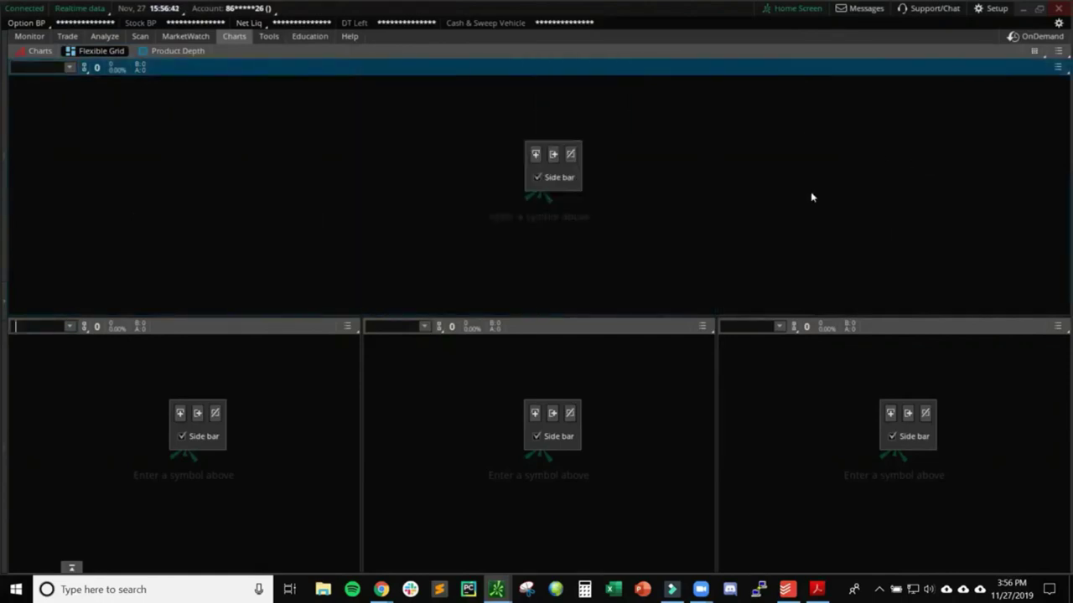
Remove the middle cell of the lower row and split the row's last cell into two stacked cells.
click(575, 411)
click(802, 414)
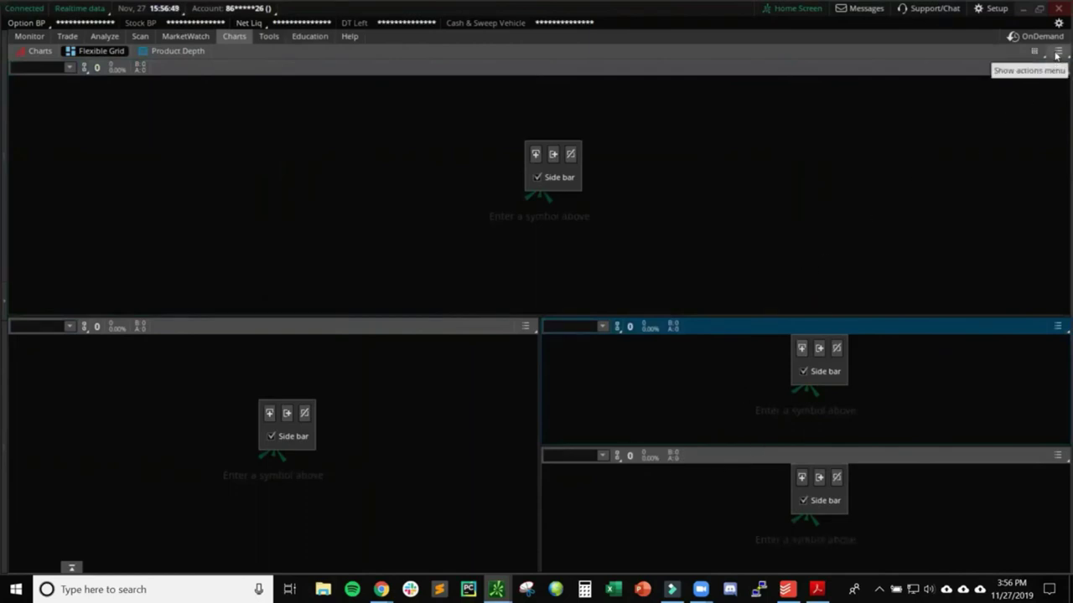
Detach the Flexible Grid into its own window.
click(1057, 107)
click(1056, 52)
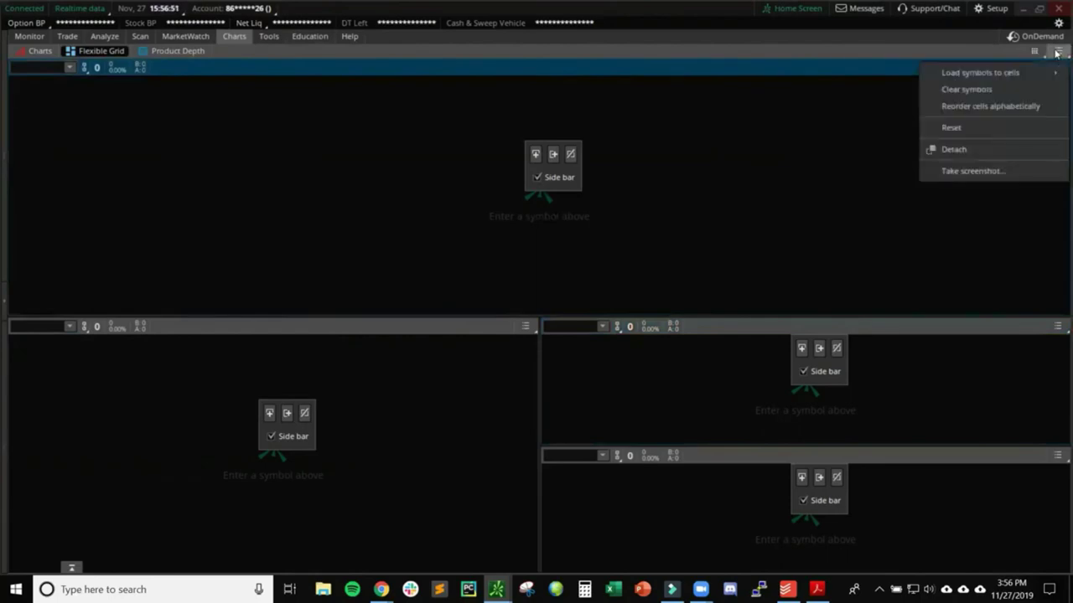
click(956, 149)
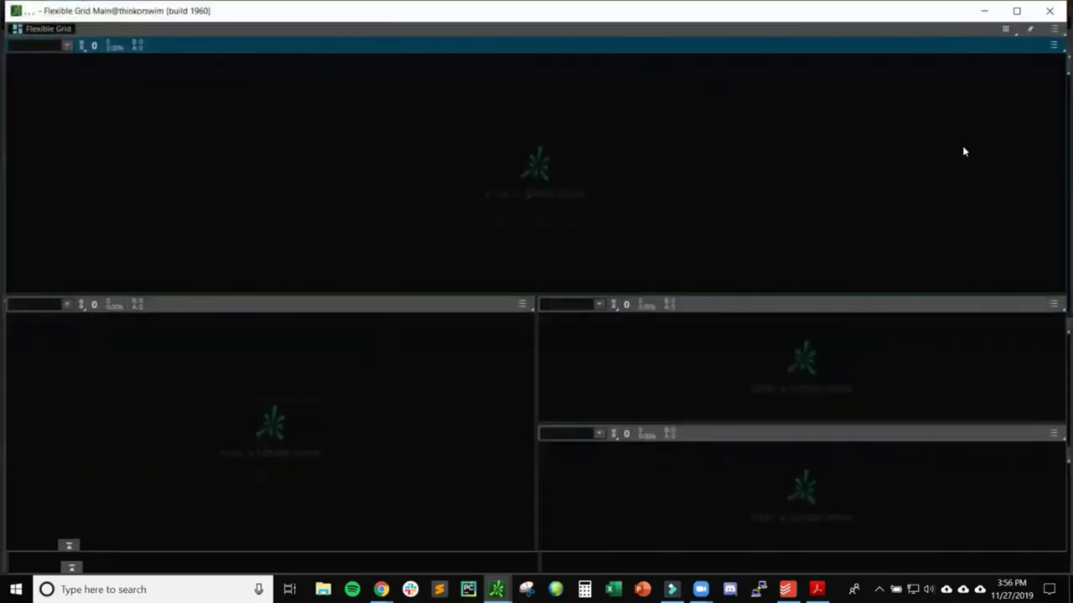
Maximize the detached Flexible Grid window, and close it so the grid goes back into the main window.
drag(726, 21, 718, 26)
double_click(718, 26)
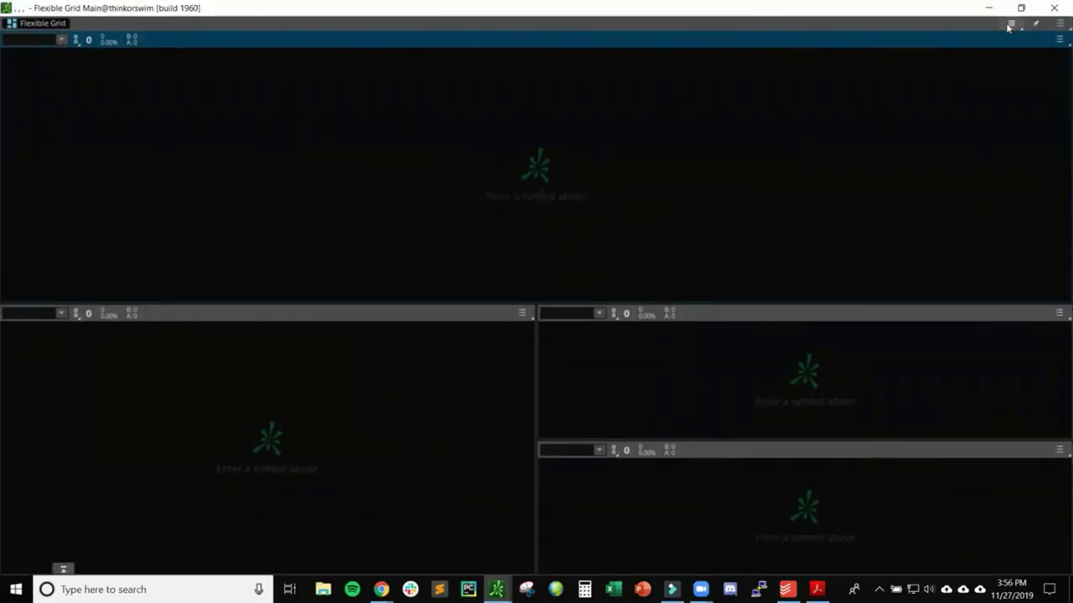
click(1054, 8)
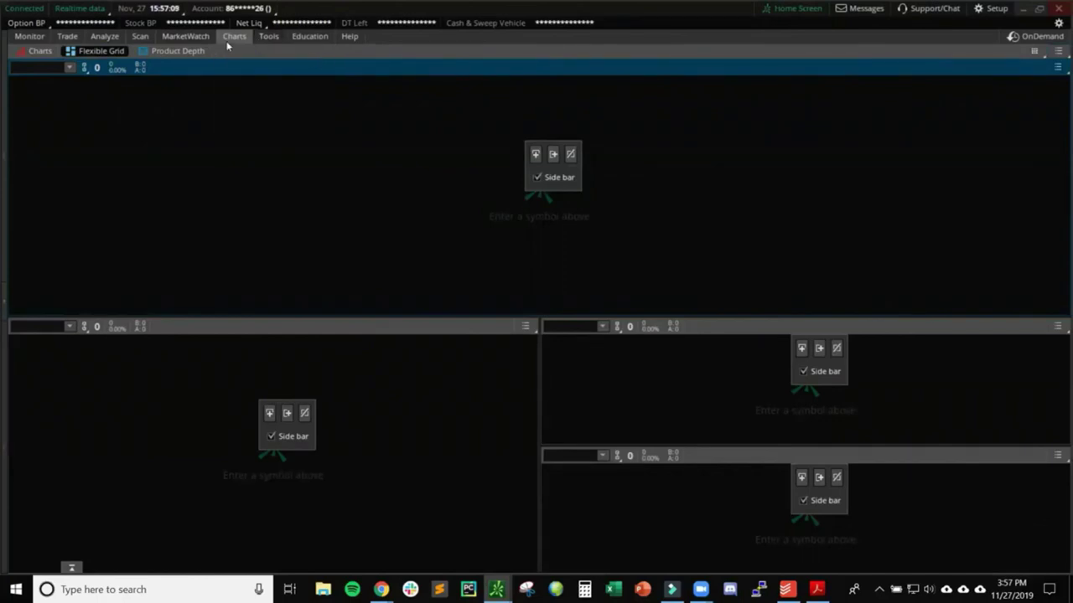
Return to the regular charts and view the symbol link colors available for the 5-minute /ESZ19 chart.
click(42, 52)
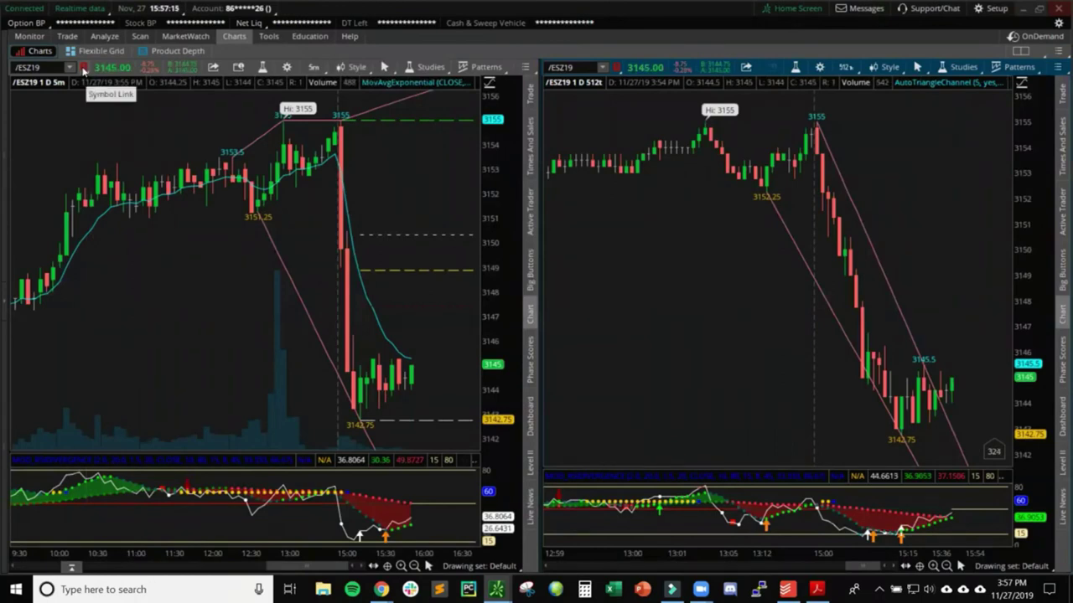
click(84, 70)
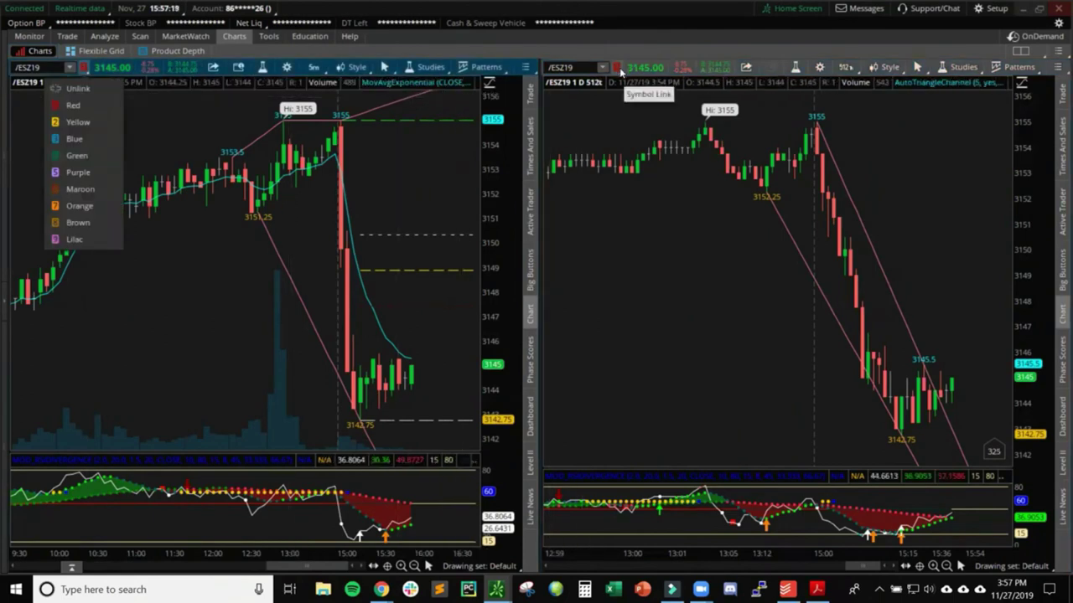
click(629, 43)
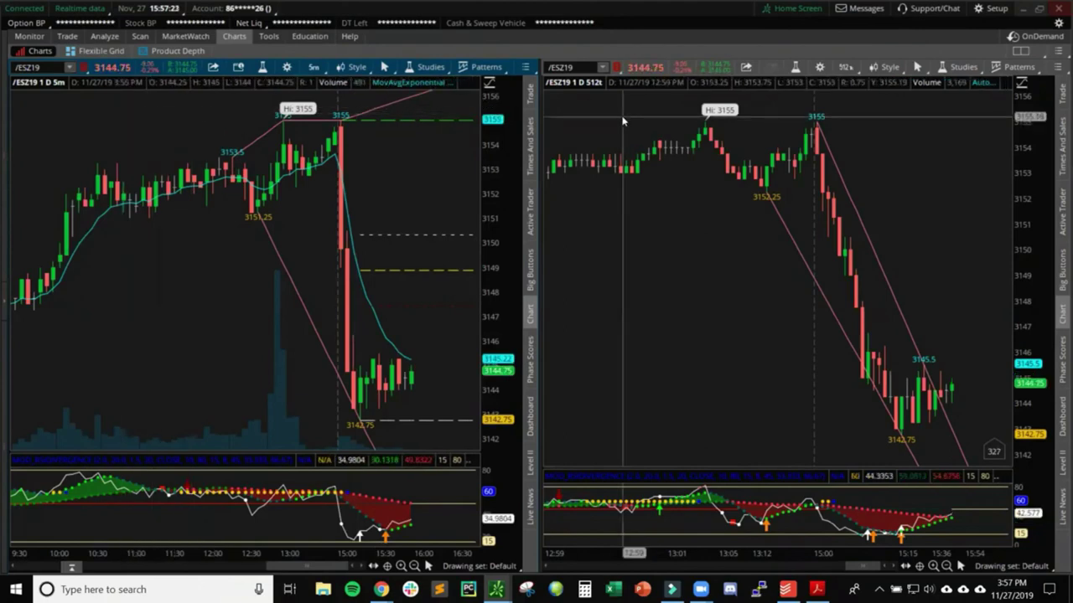
click(455, 235)
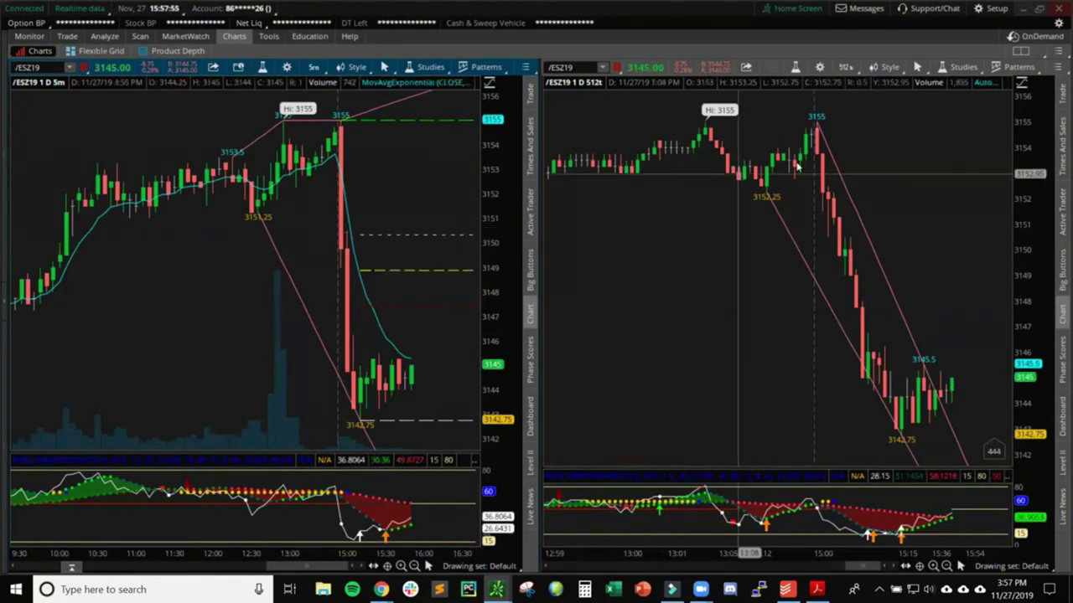
Save the current workspace under the name "PLT Example Workspace".
click(981, 10)
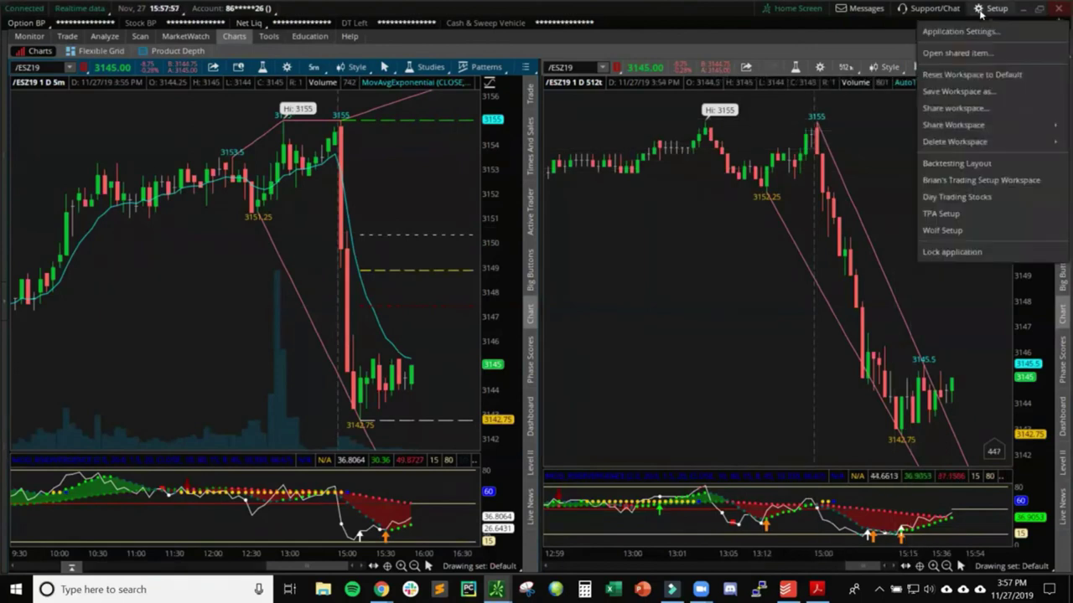
click(964, 91)
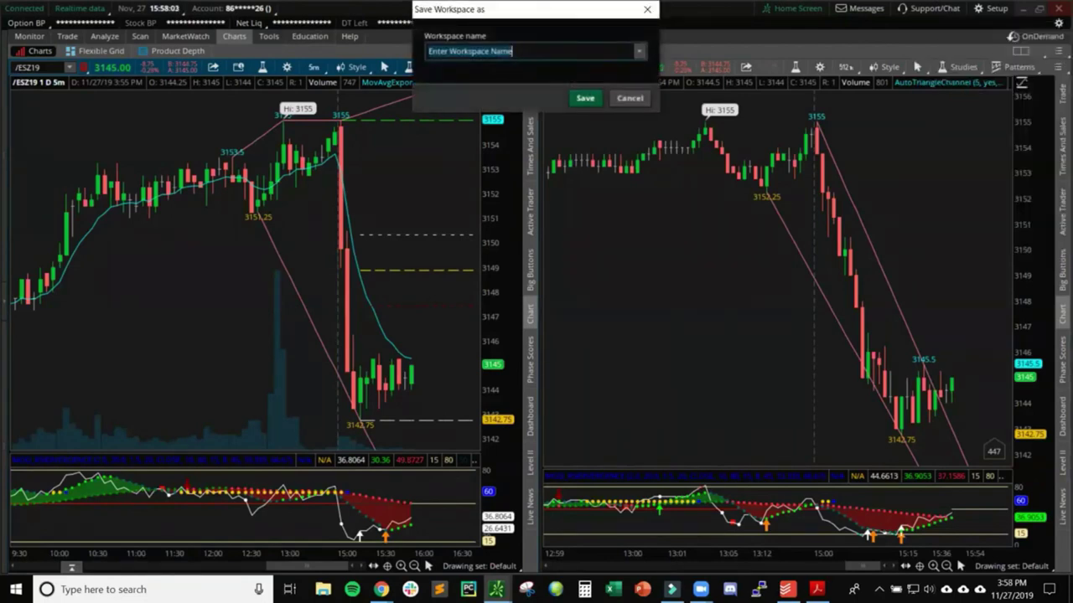
text(PLT)
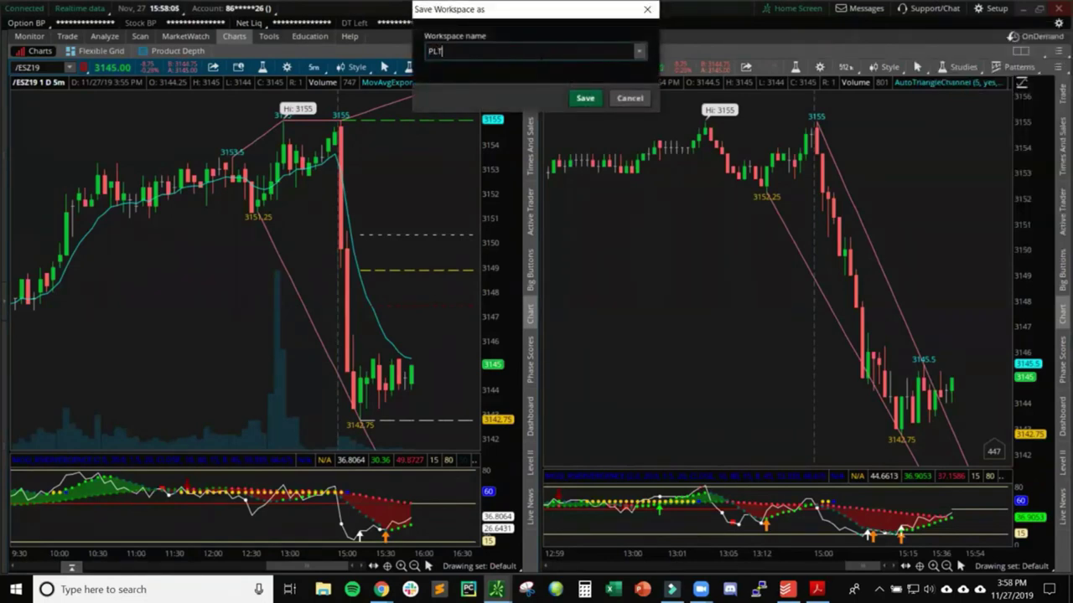
text( Example Workspace)
click(577, 101)
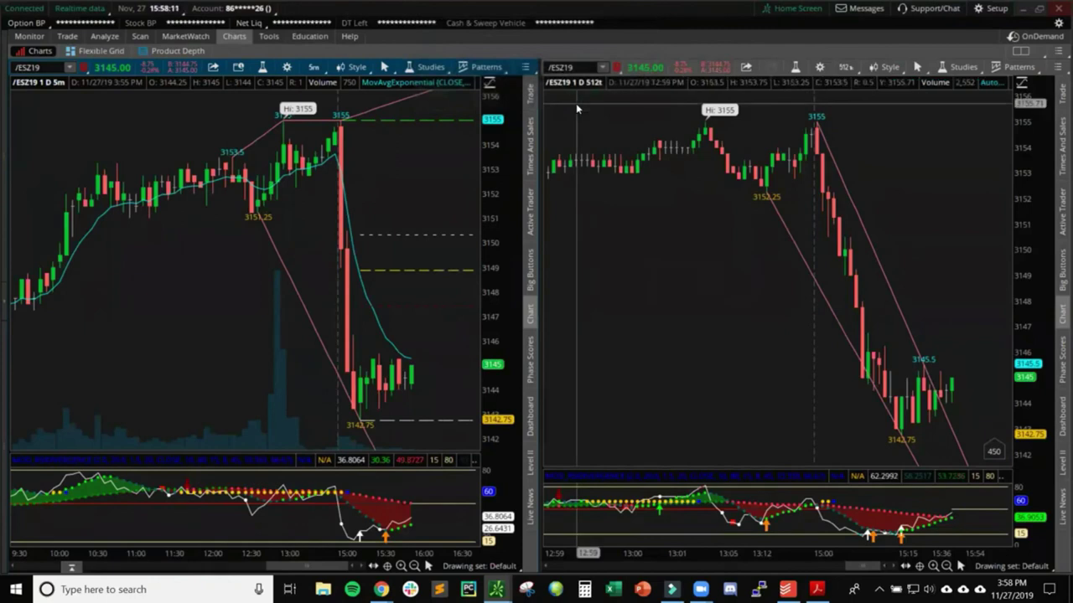
Reset the workspace to its default layout and confirm the reset.
click(991, 9)
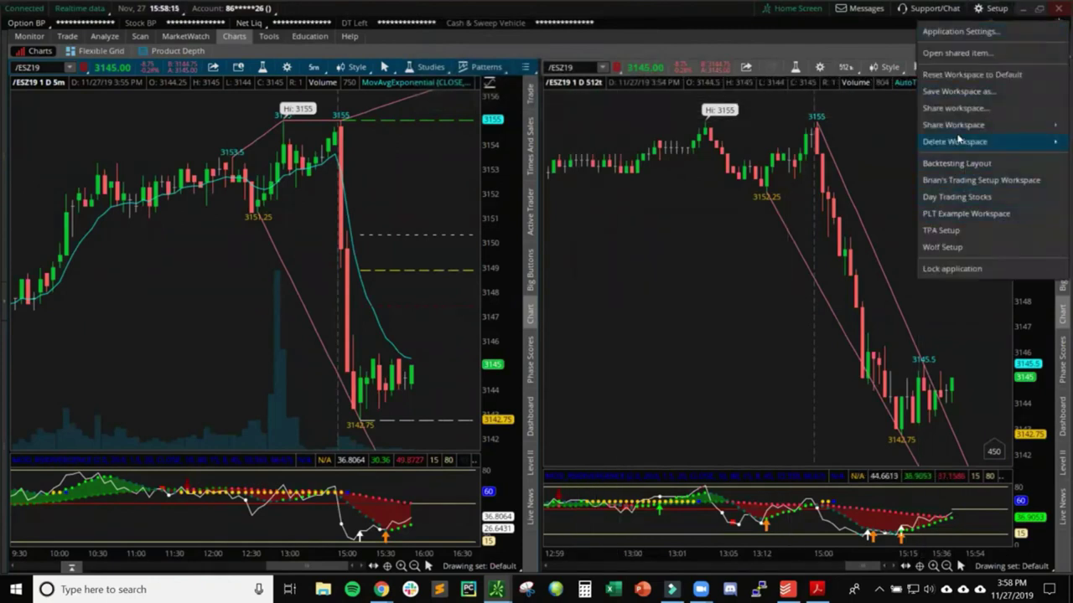
click(955, 79)
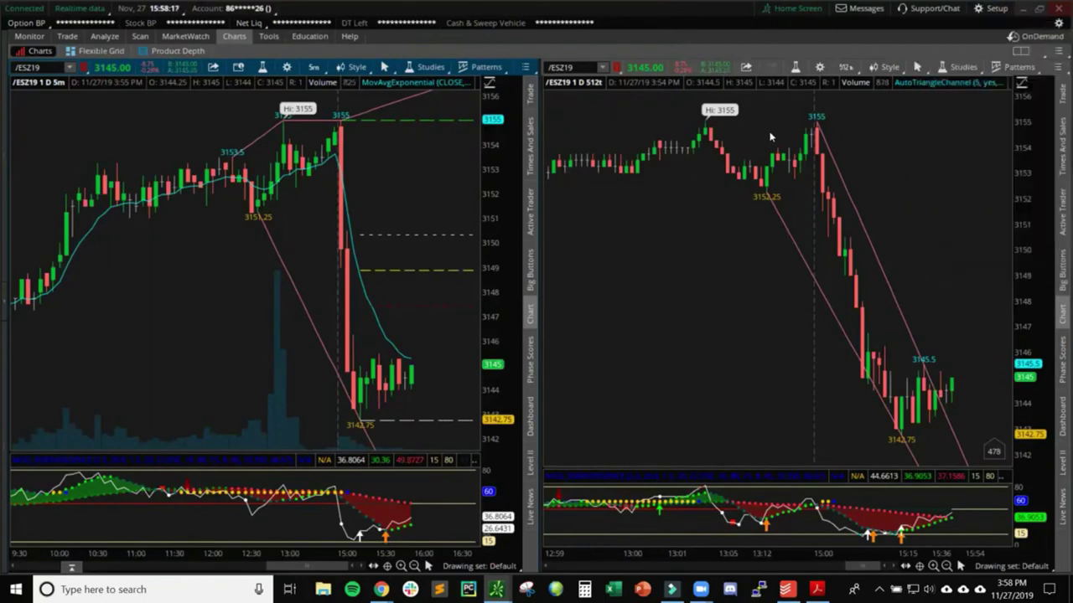
click(558, 82)
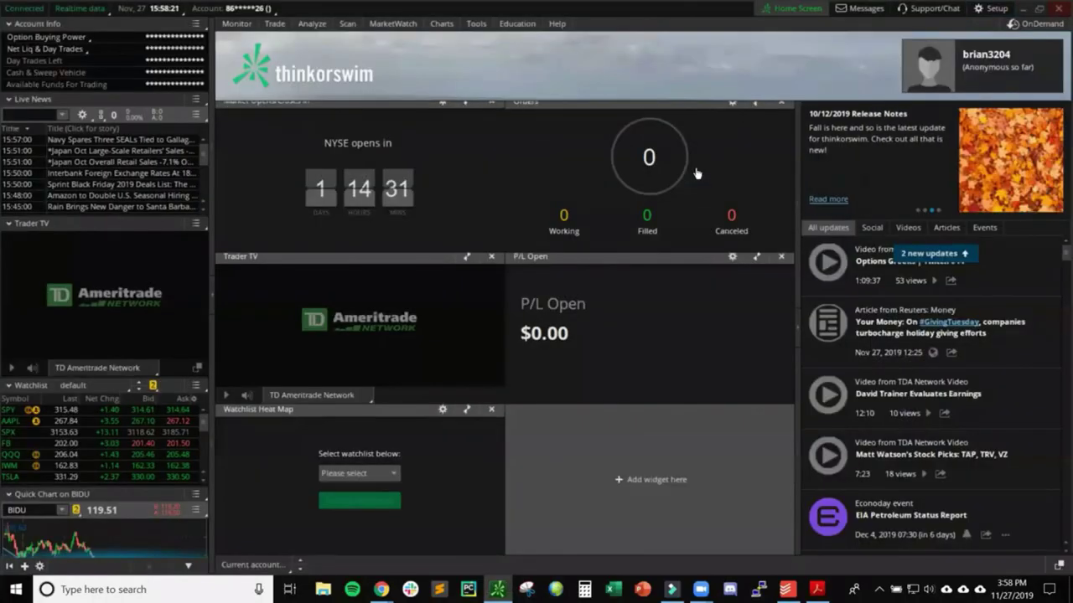
Open the charts in the default workspace and load the symbol /ESZ19.
click(442, 23)
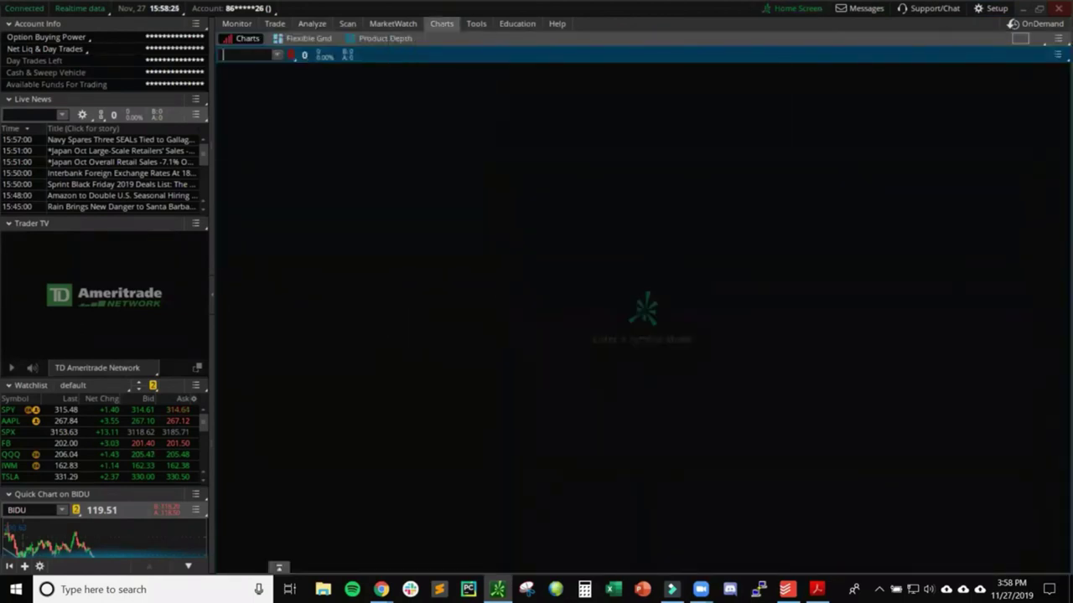
text(/ESZ19)
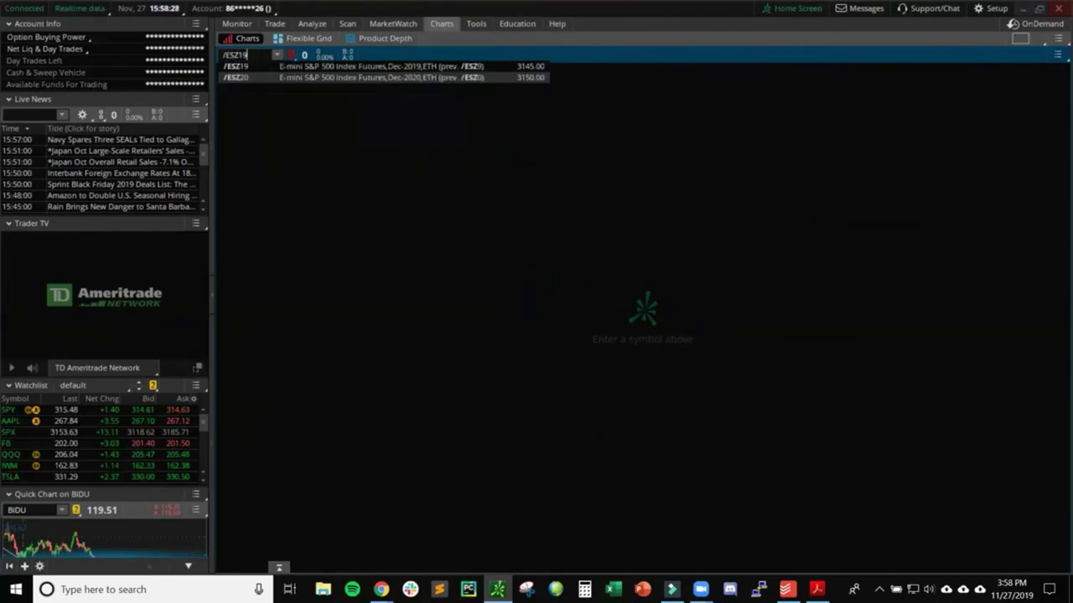
key(Return)
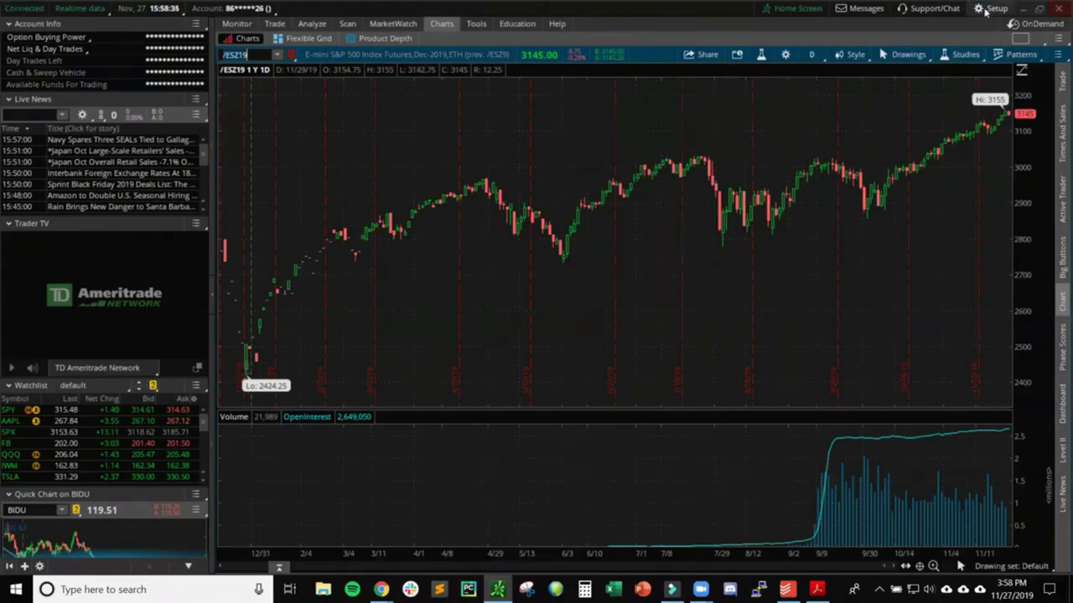
Load the saved "PLT Example Workspace" and confirm reloading the workspace layout.
click(987, 10)
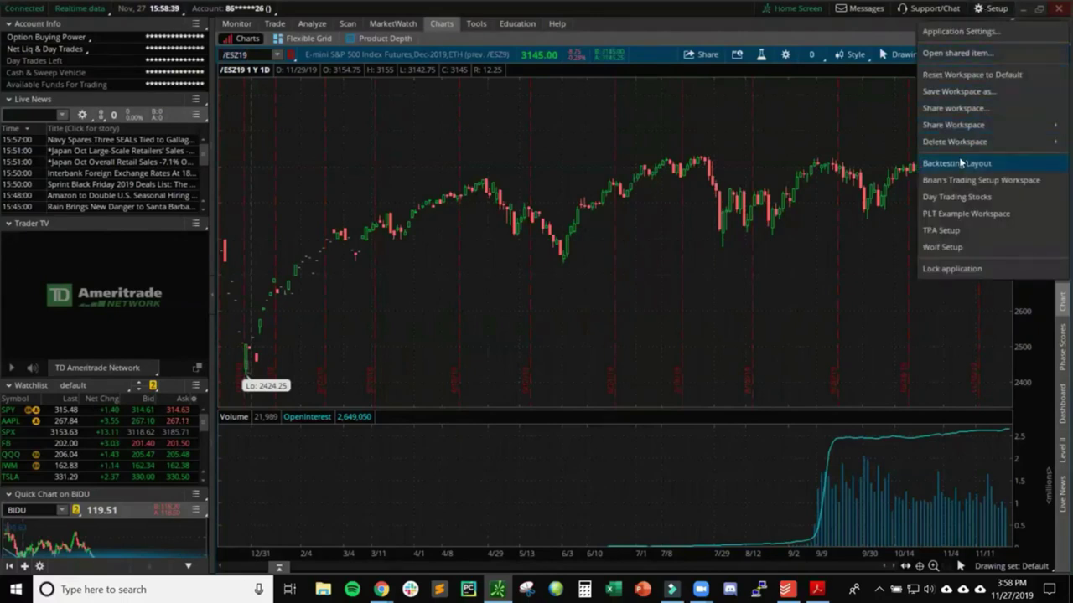
click(958, 218)
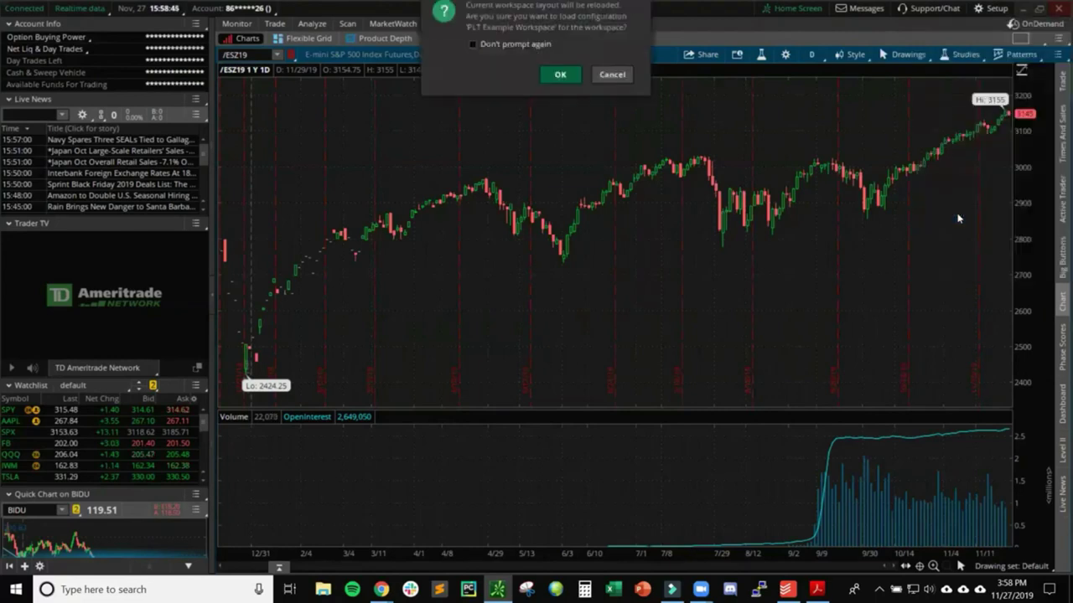
click(558, 87)
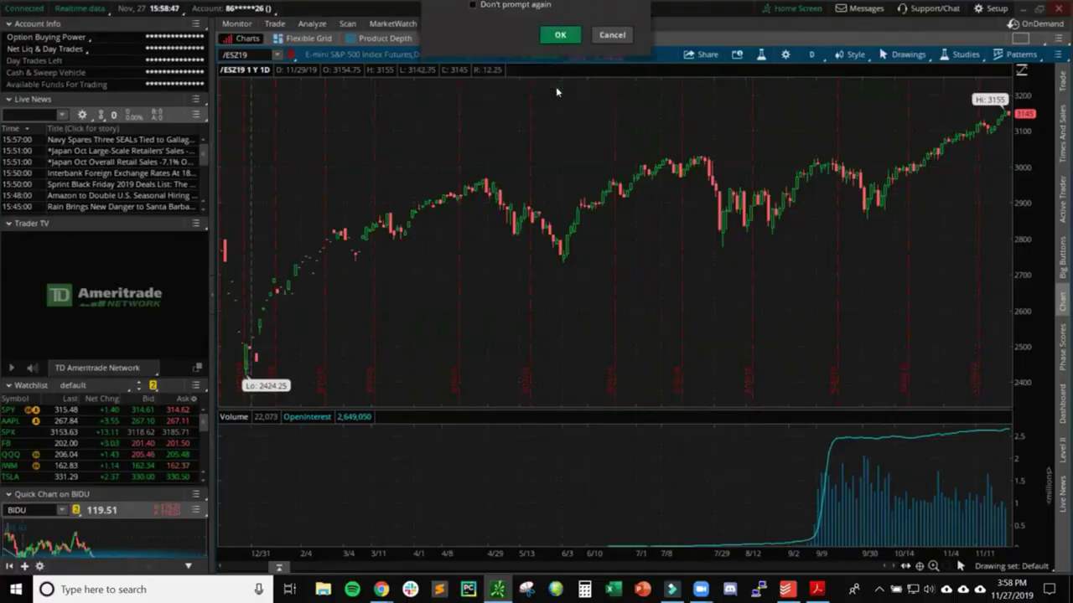